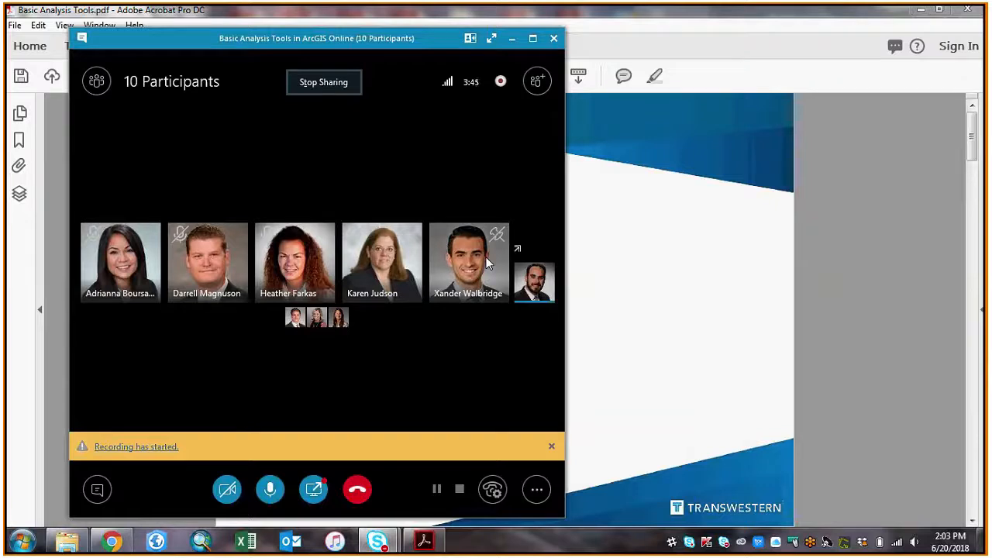
Step: Switch to Chrome and reopen the Basic Analysis Tools web map in Map Viewer from the content listing, discarding the unsaved changes
click(889, 243)
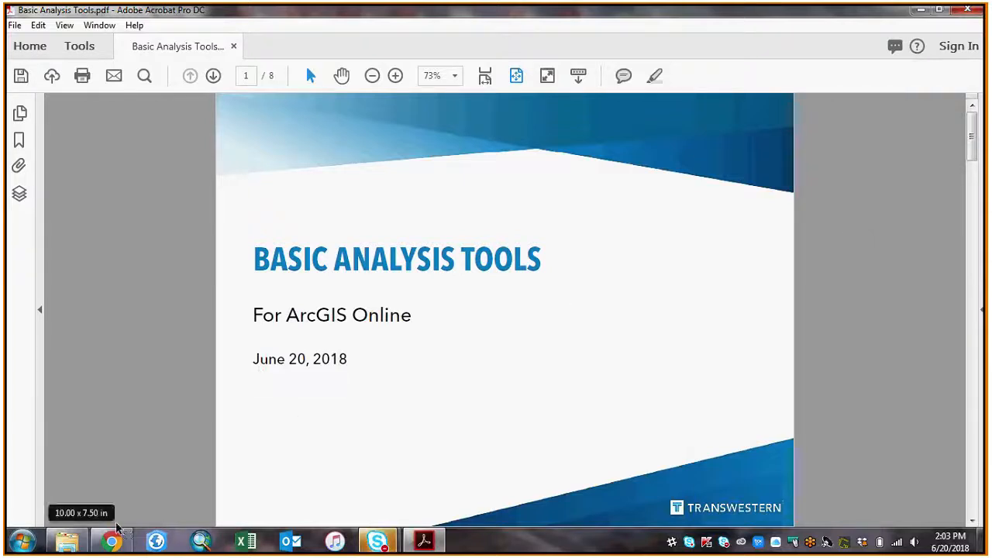
click(114, 540)
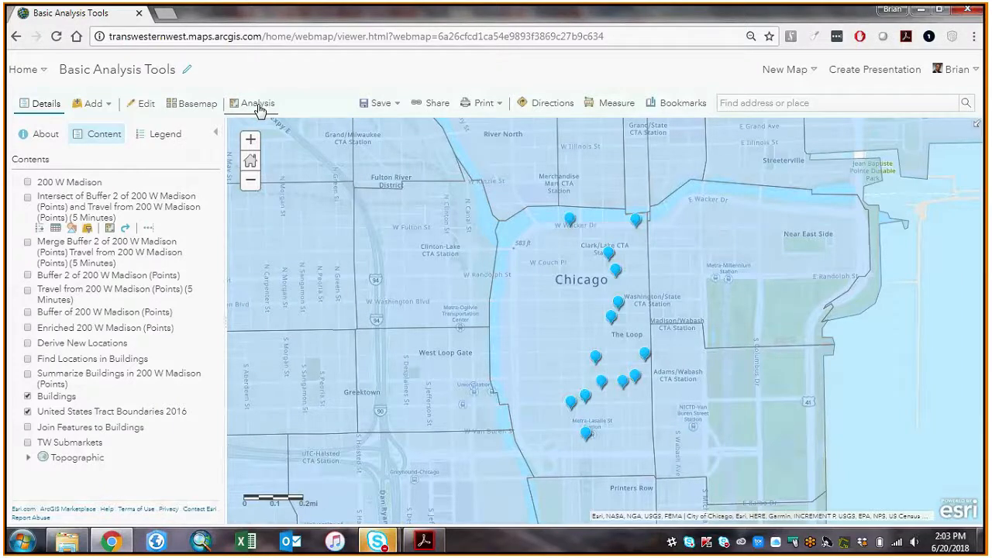
click(23, 69)
click(62, 195)
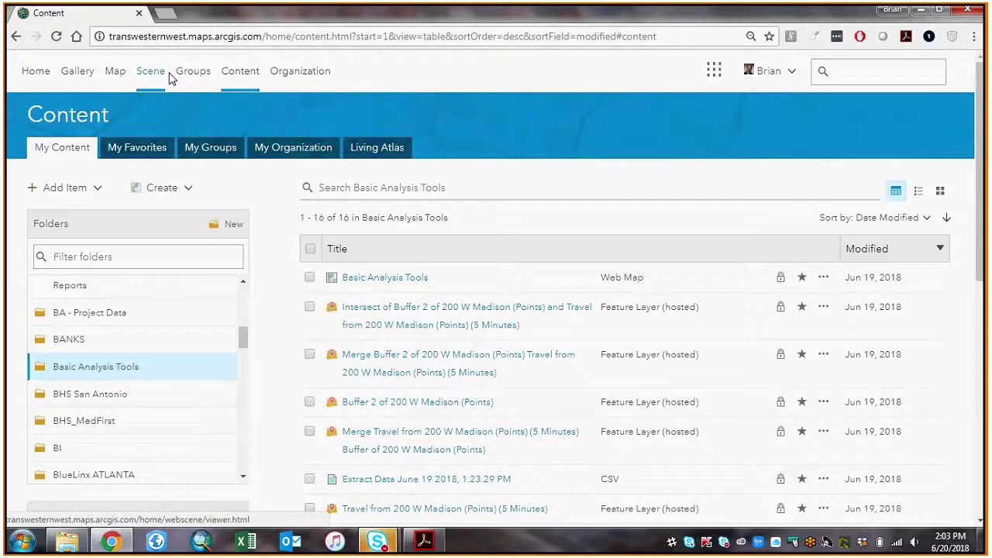
click(385, 277)
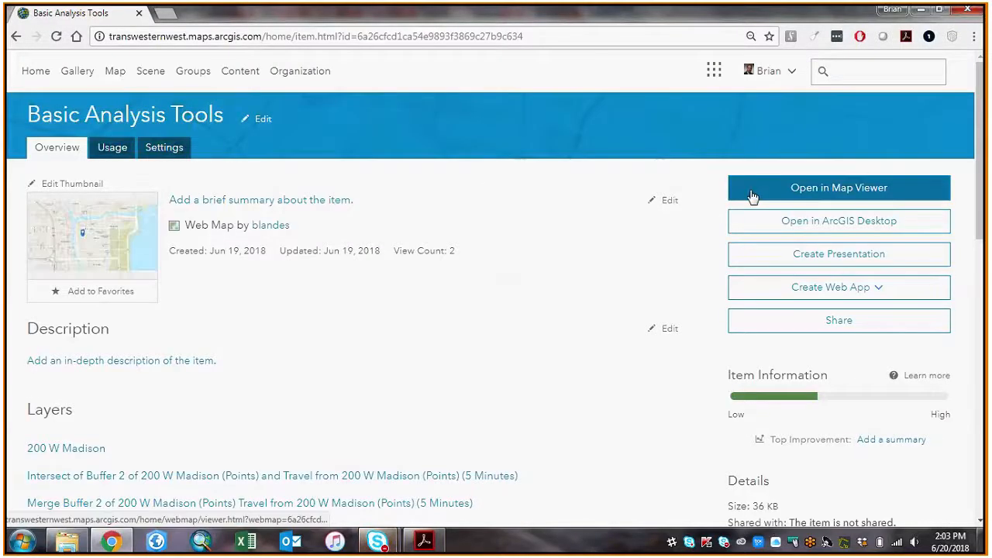
click(753, 197)
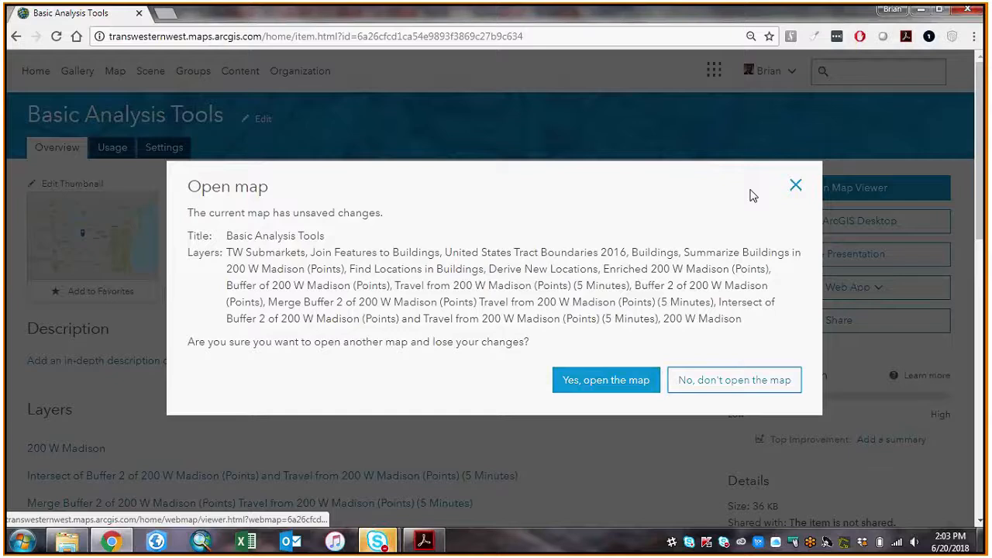
click(624, 383)
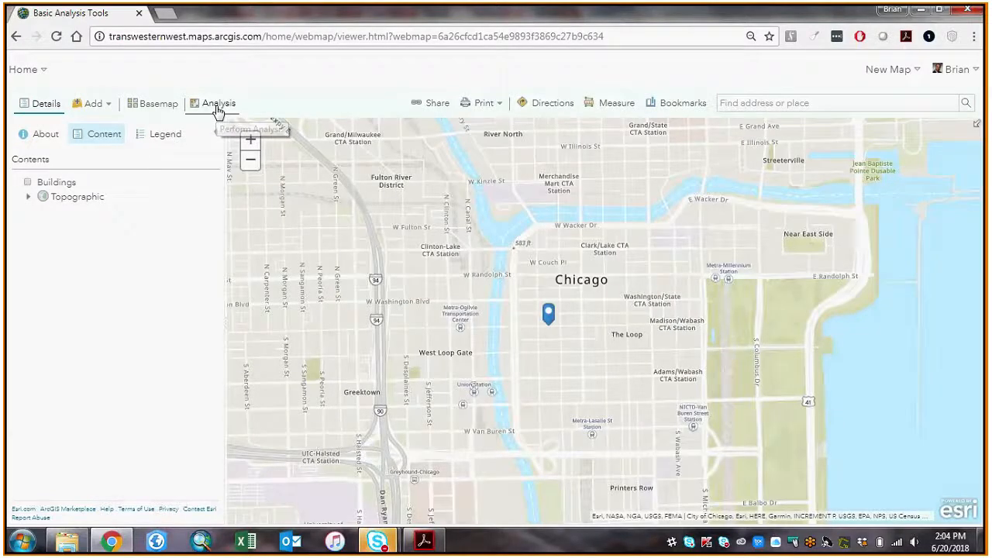
Step: Browse the tools in the analysis categories, from Summarize Data through Manage Data, ending back on Summarize Data
click(217, 111)
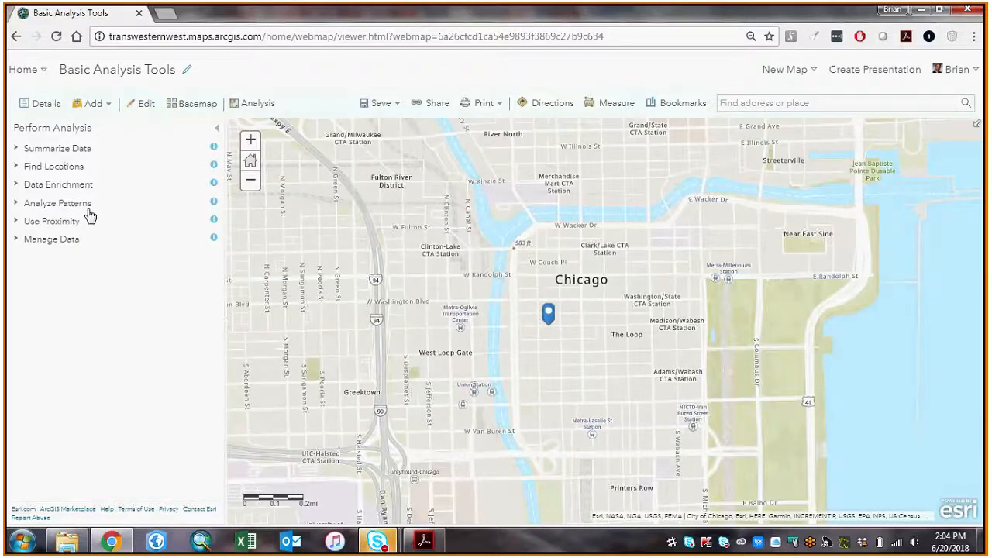
click(66, 154)
click(73, 293)
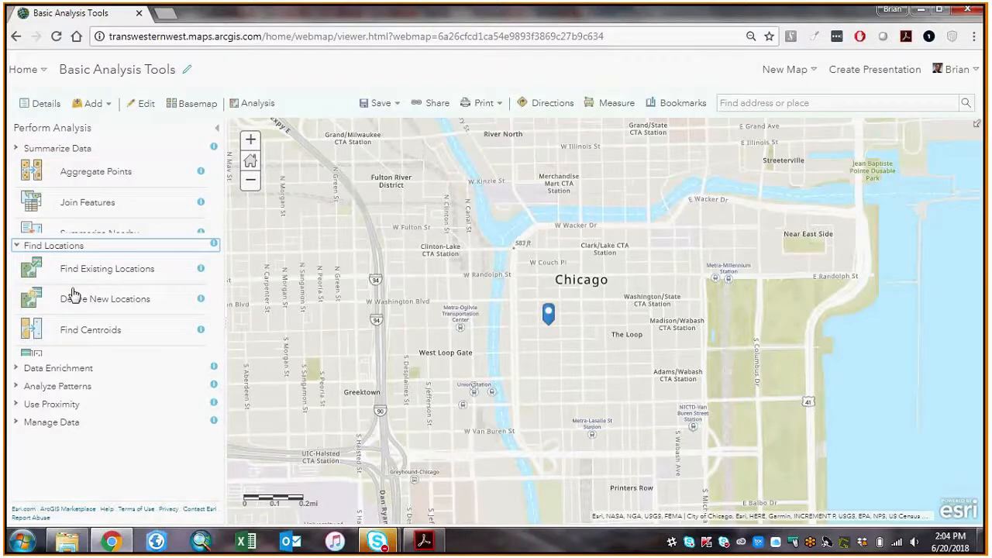
click(48, 247)
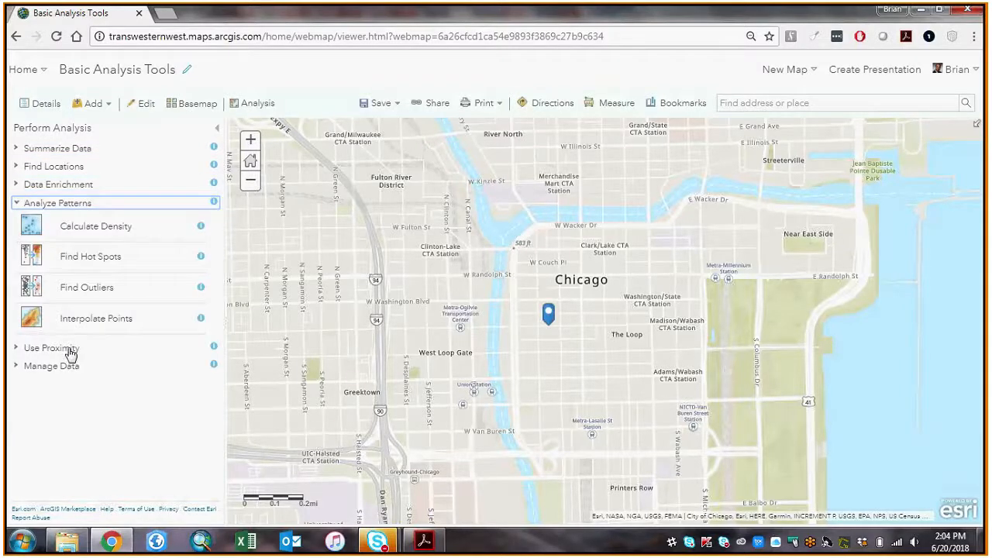
click(68, 351)
click(60, 399)
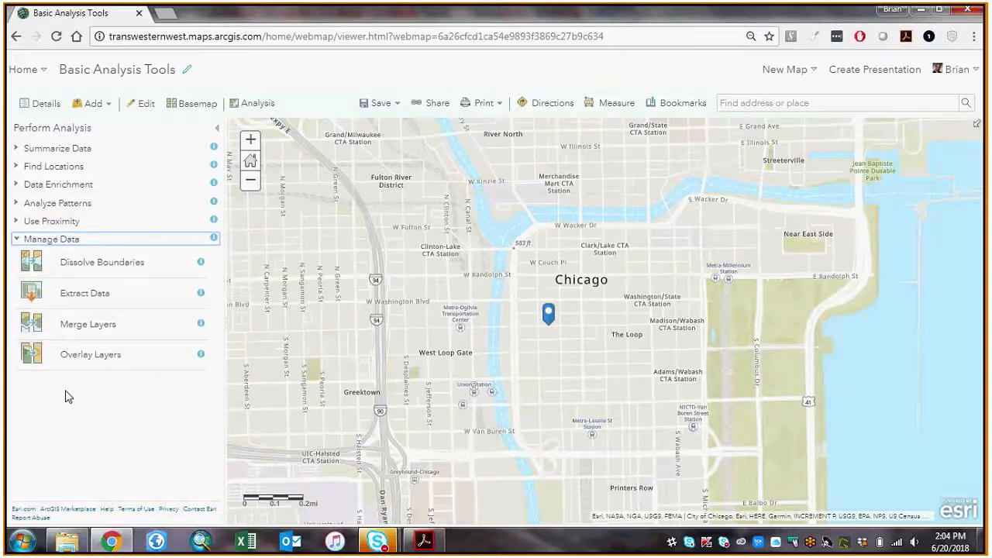
click(46, 149)
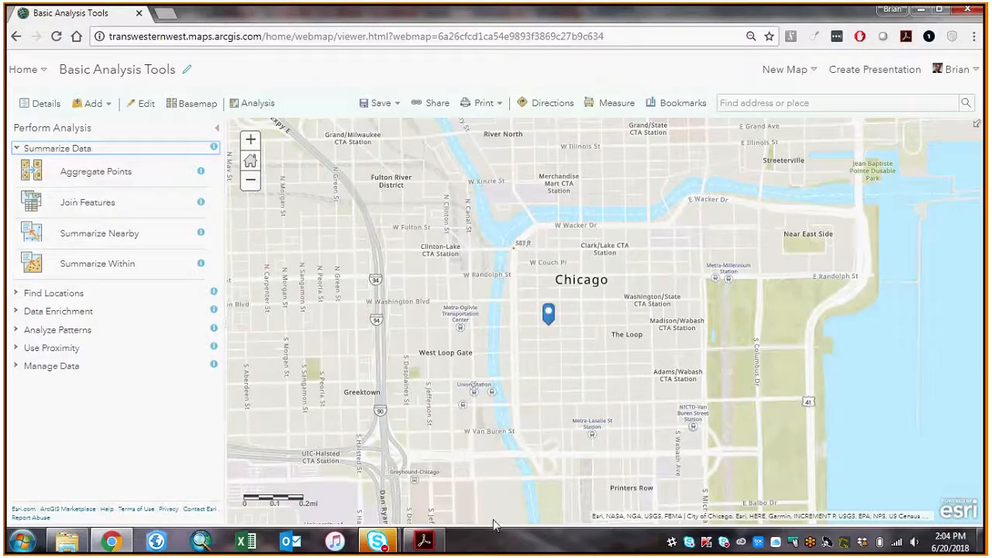
Step: Switch to the Basic Analysis Tools PDF to view the Summarize Data slide, and return to the web map in Chrome
click(437, 536)
scroll(246, 294, down, 2)
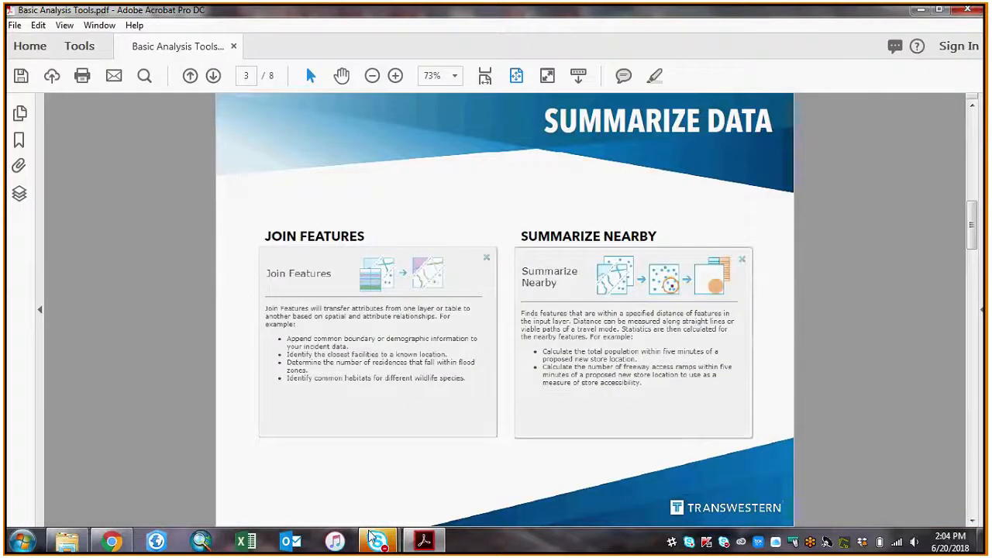
click(129, 540)
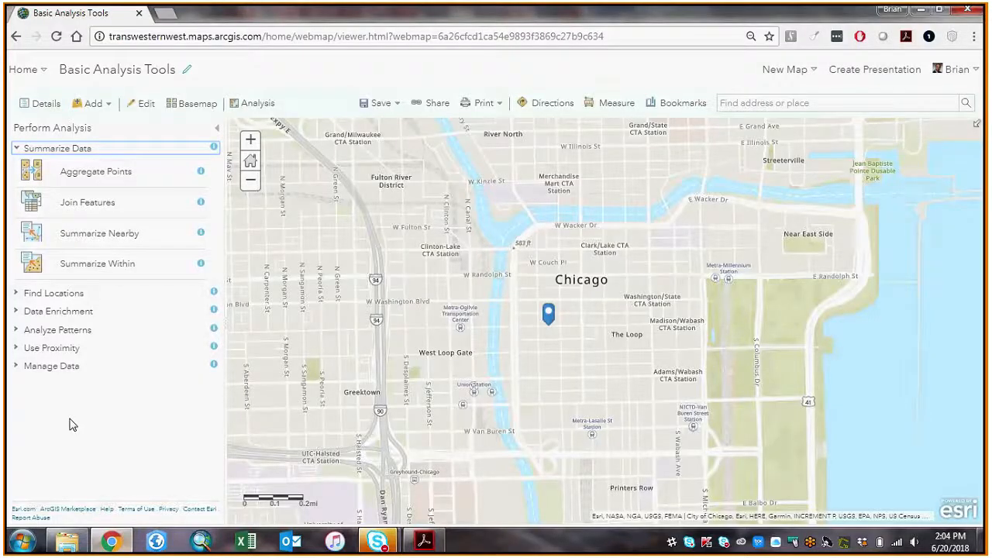
Step: Return to the map's layer list and move the Buildings layer directly above Join Features to Buildings
click(74, 205)
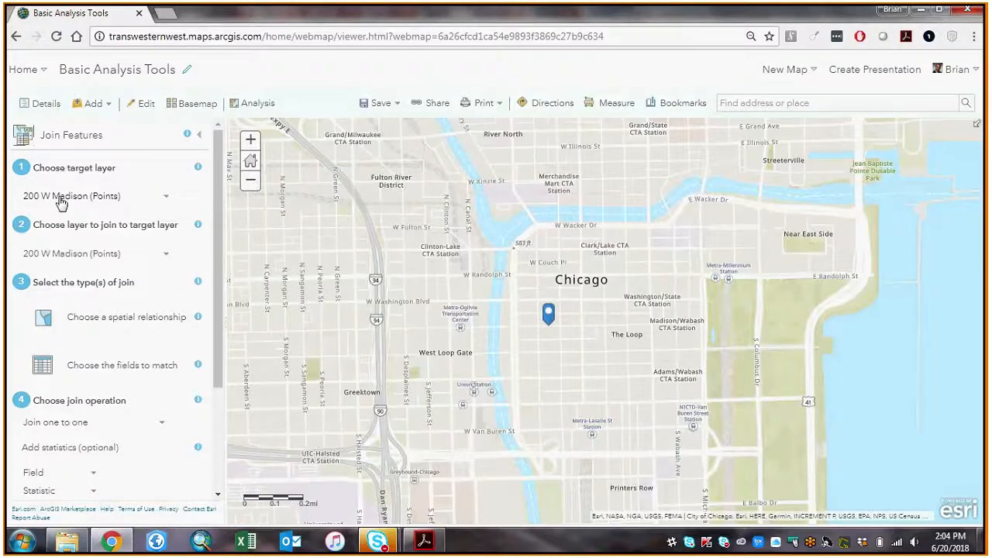
click(47, 109)
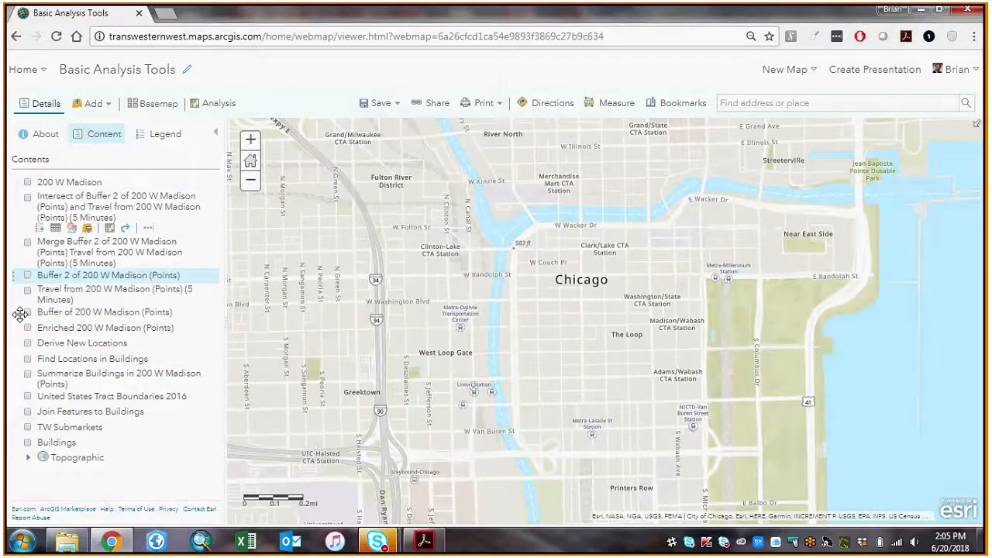
click(27, 442)
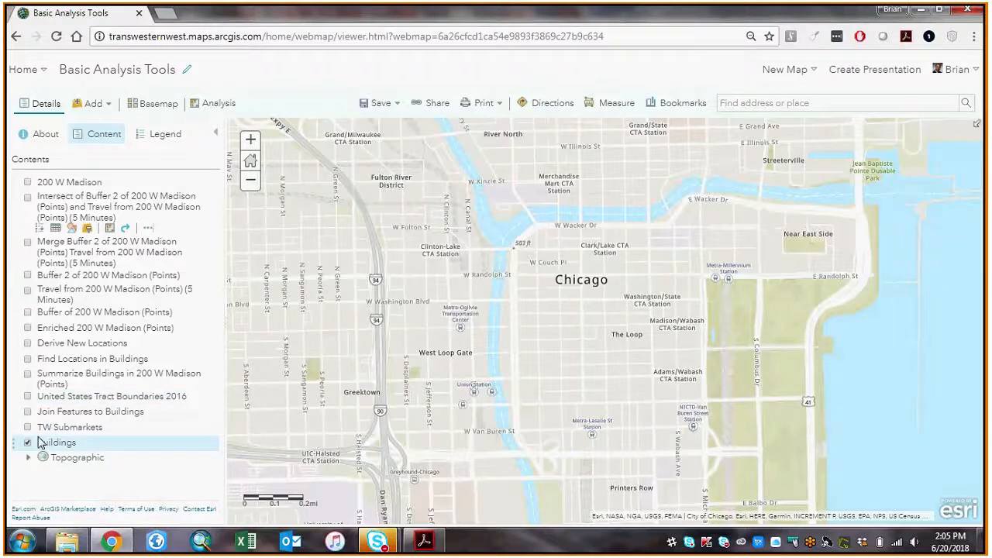
drag(14, 443, 19, 411)
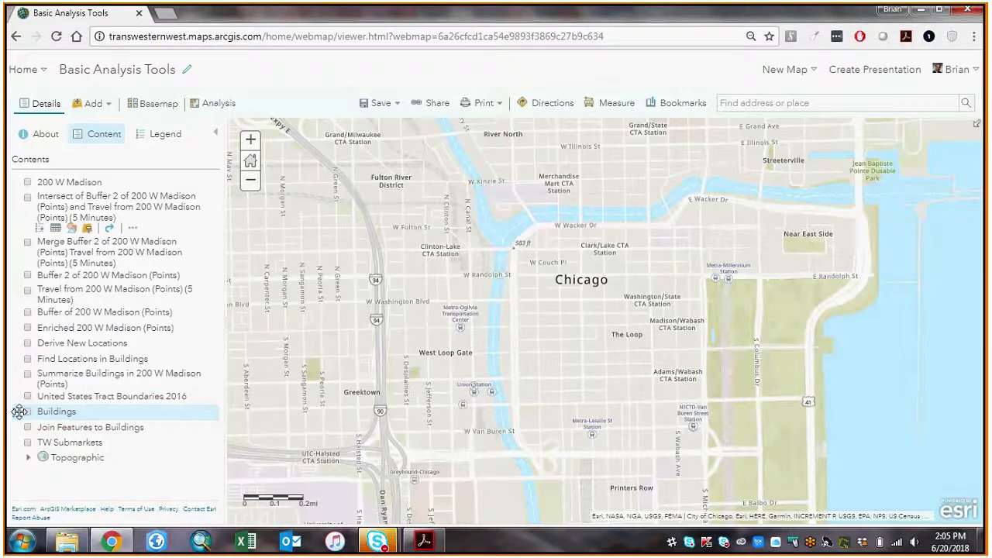
Step: Show the Find Locations in Buildings and United States Tract Boundaries 2016 layers, and decline the participant's request for screen control
click(27, 359)
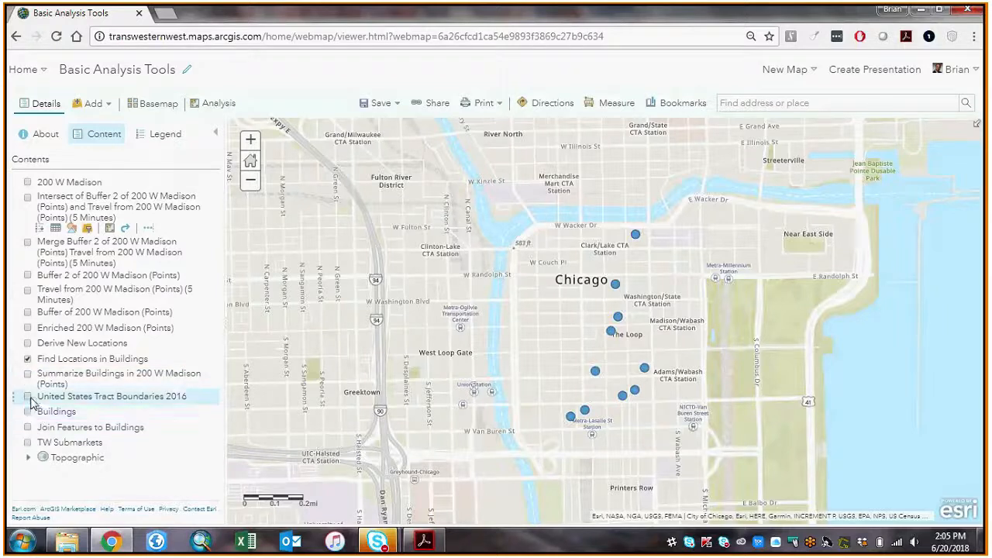
click(27, 396)
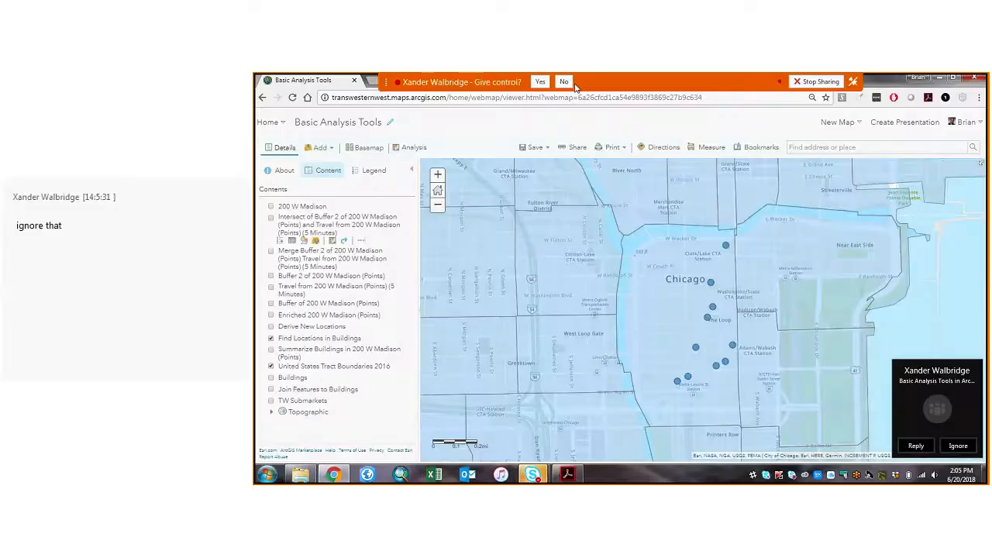
click(564, 82)
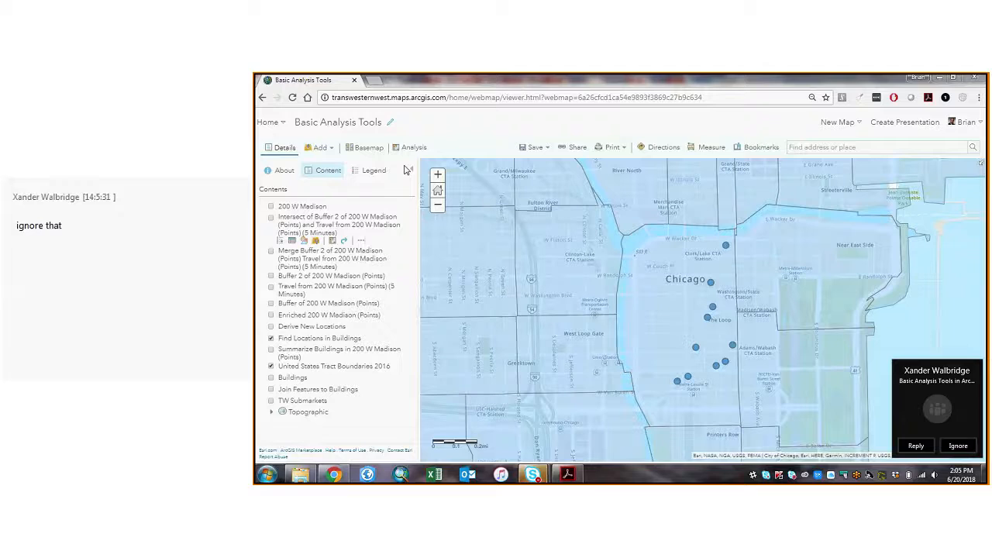
Step: Set up Join Features with Find Locations in Buildings as target, United States Tract Boundaries 2016 as the joined layer, and the Intersects spatial relationship
click(411, 147)
click(290, 181)
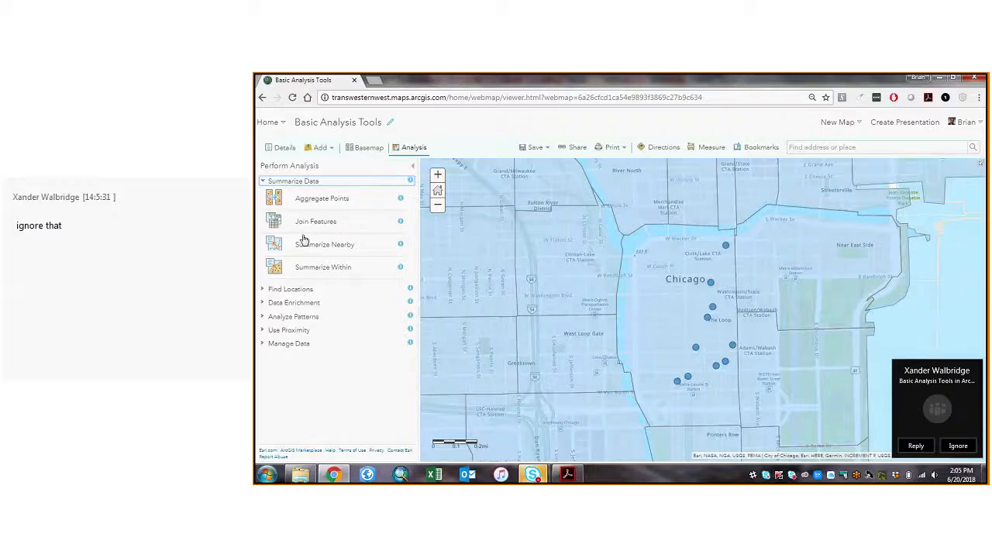
click(314, 222)
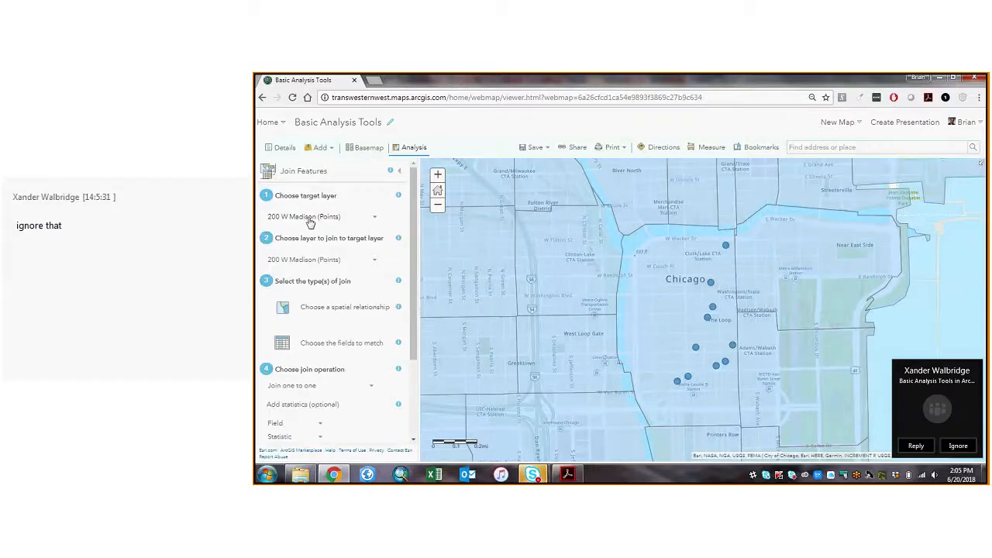
click(311, 219)
click(310, 304)
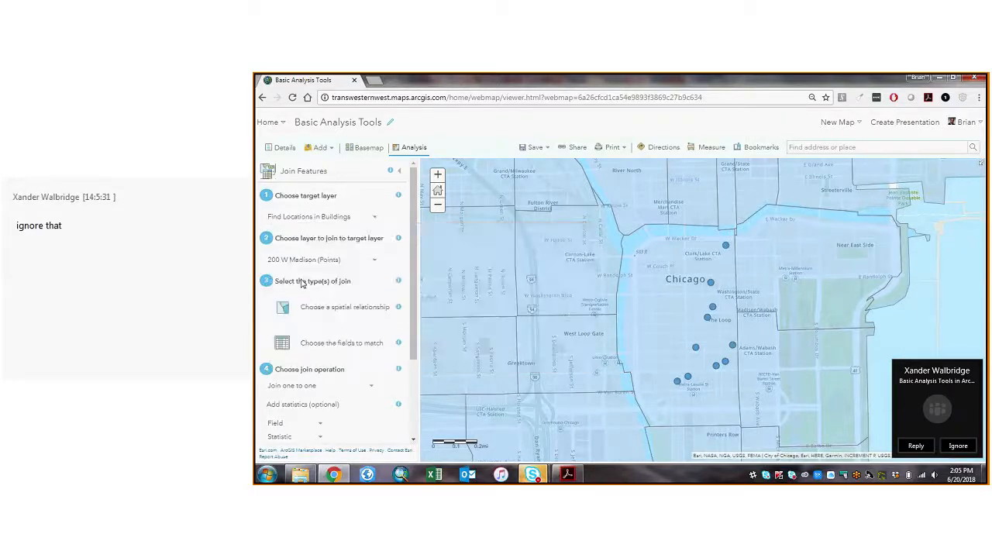
click(303, 261)
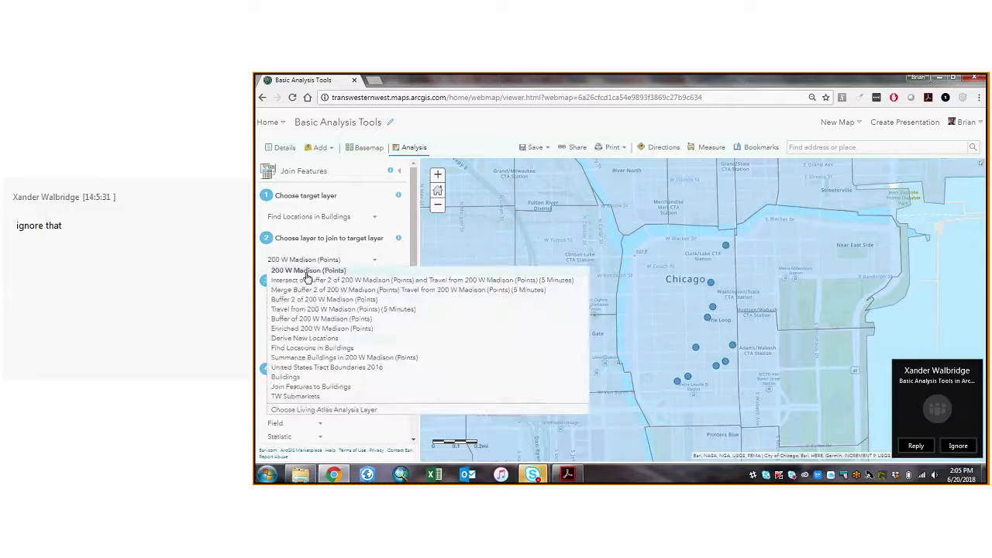
click(326, 367)
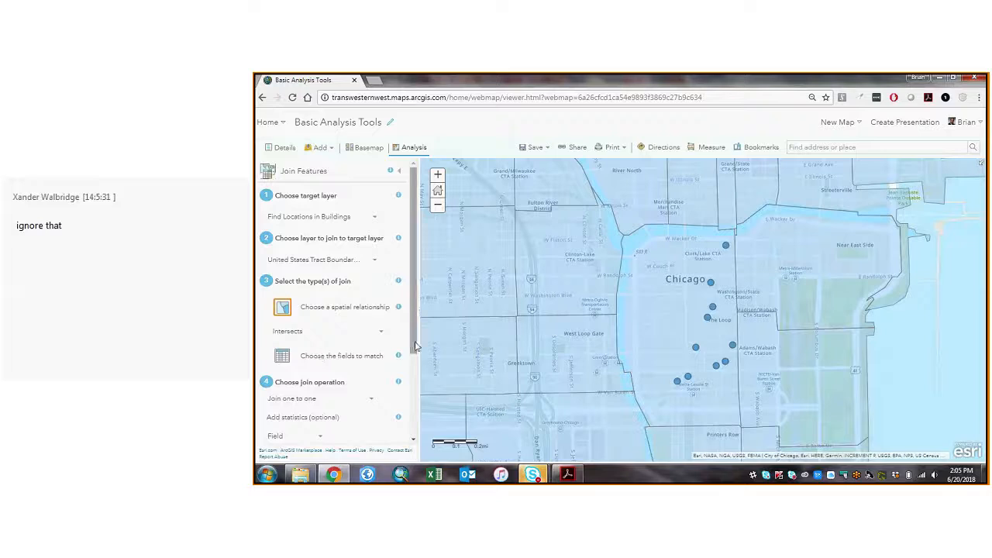
Step: Choose Join one to one as the join operation for the Join Features analysis
scroll(415, 346, down, 3)
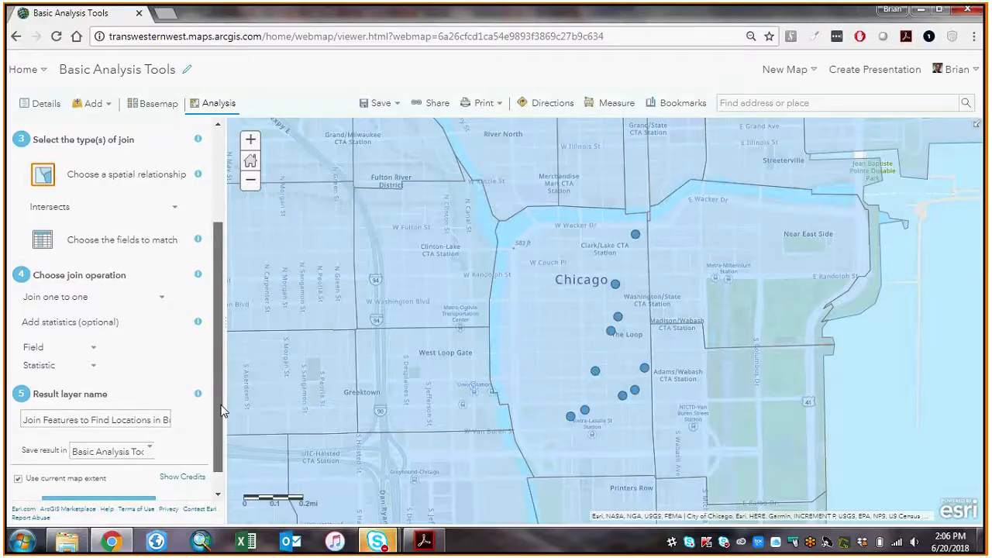
scroll(222, 411, down, 1)
click(99, 274)
click(98, 276)
click(94, 276)
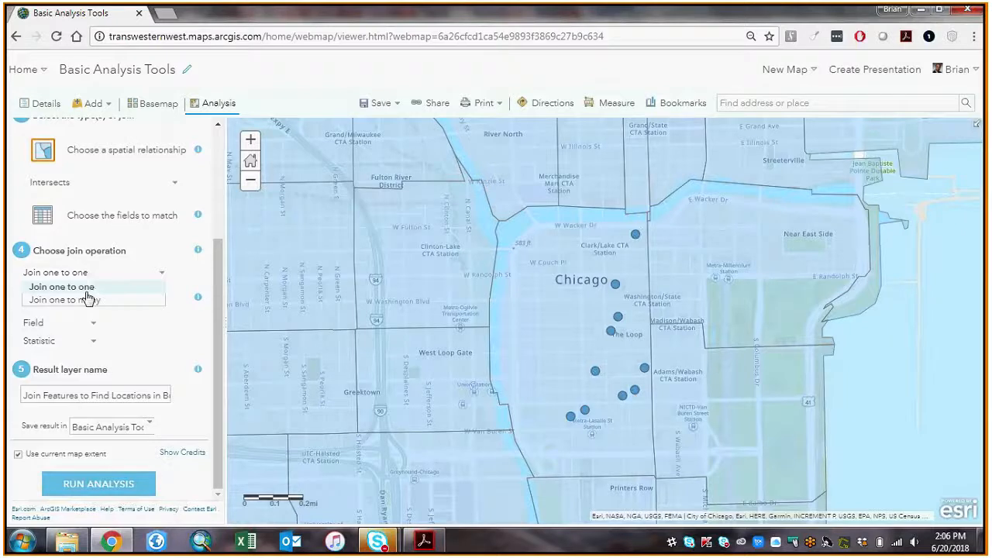
click(86, 292)
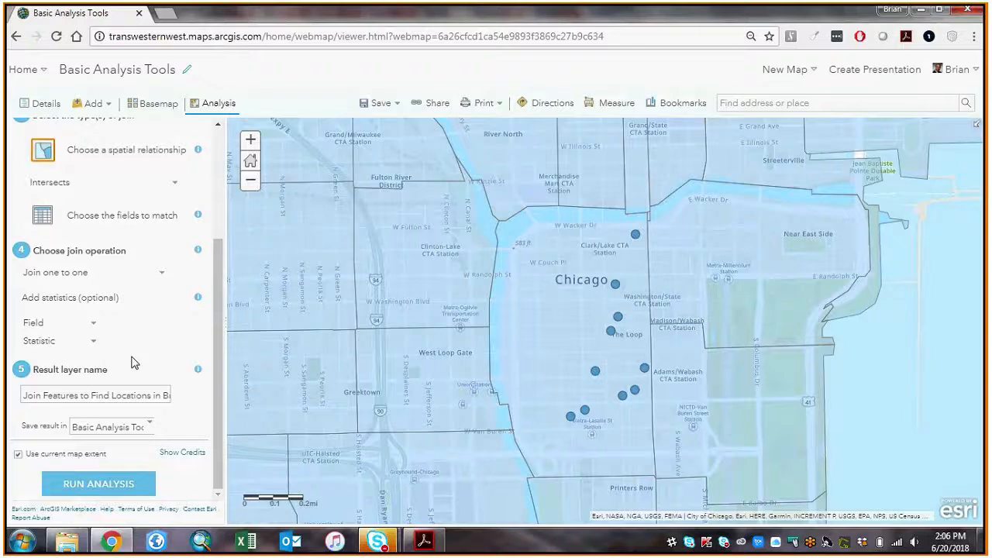
Step: Name the result layer "Bldg Join 06202018" and run the Join Features analysis
click(77, 394)
triple_click(153, 395)
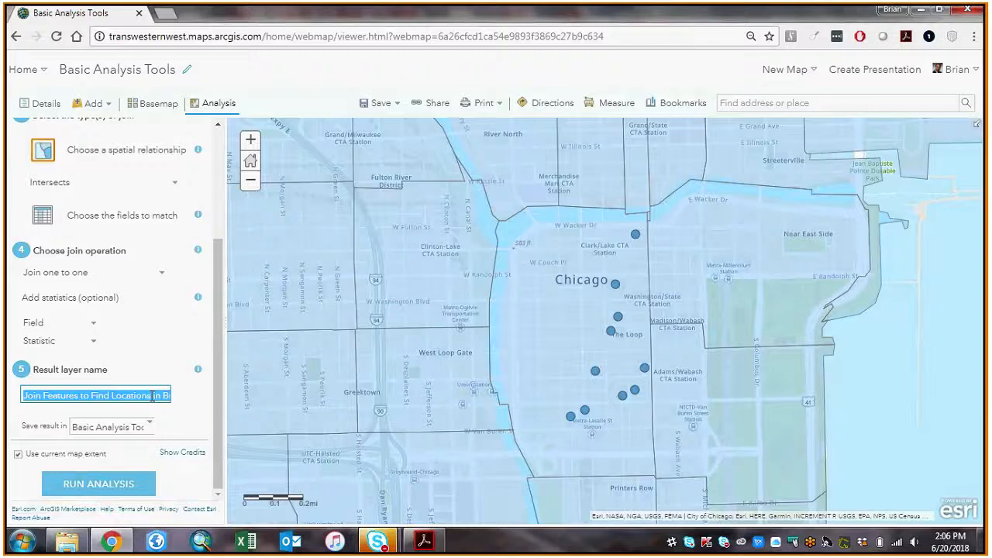
text(Bldg Join )
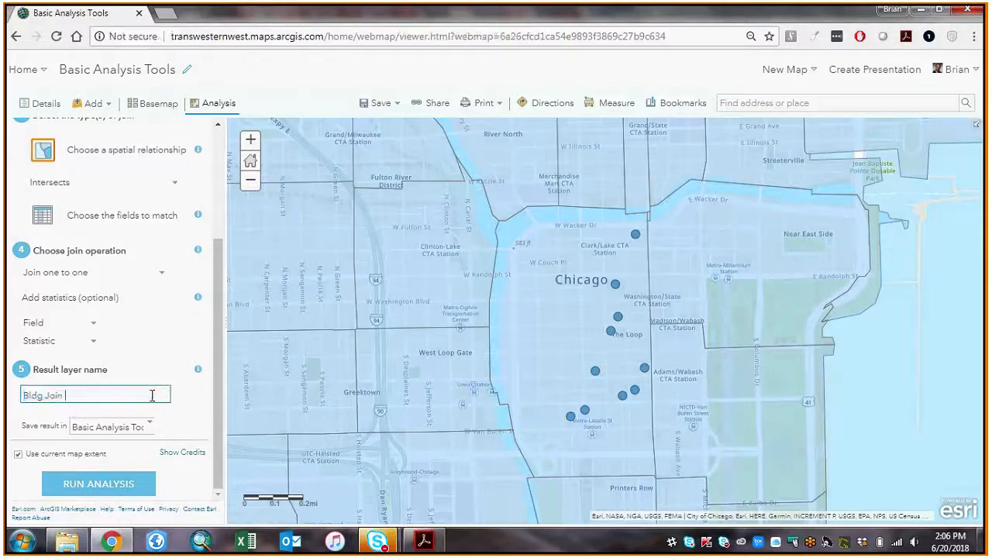
text(06201)
key(BackSpace)
text(2018)
click(111, 482)
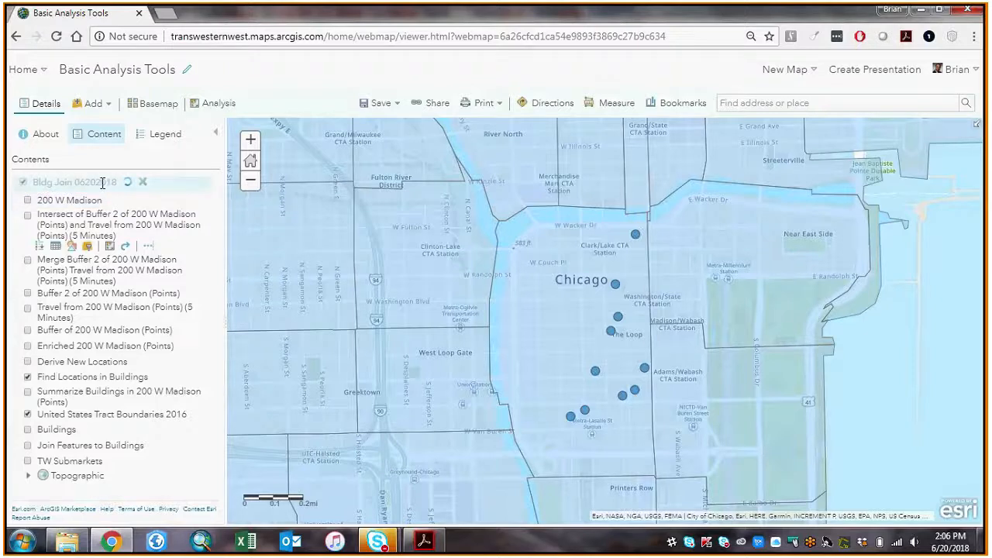
Step: Hide the United States Tract Boundaries 2016 layer and view the attribute tables of Find Locations in Buildings and Join Features to Buildings
click(28, 415)
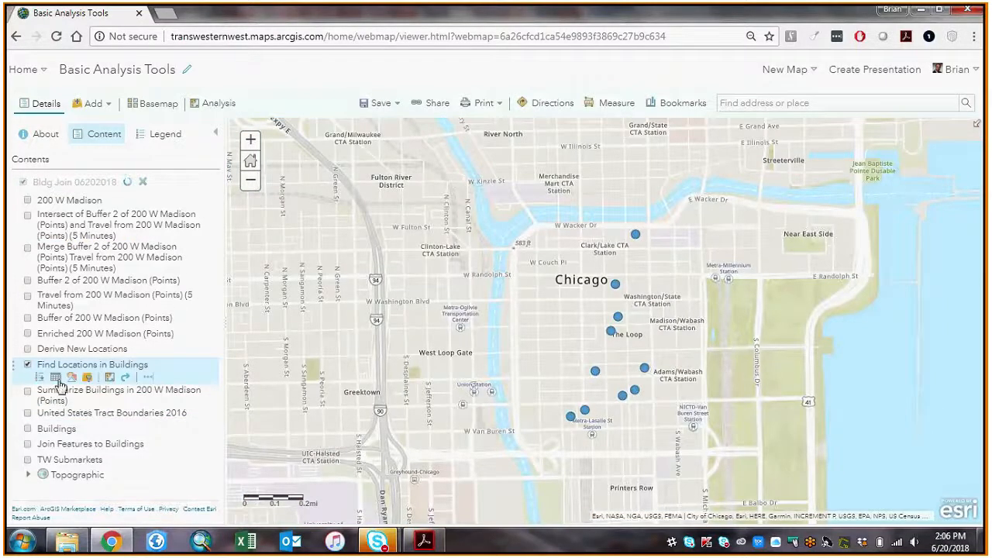
click(56, 378)
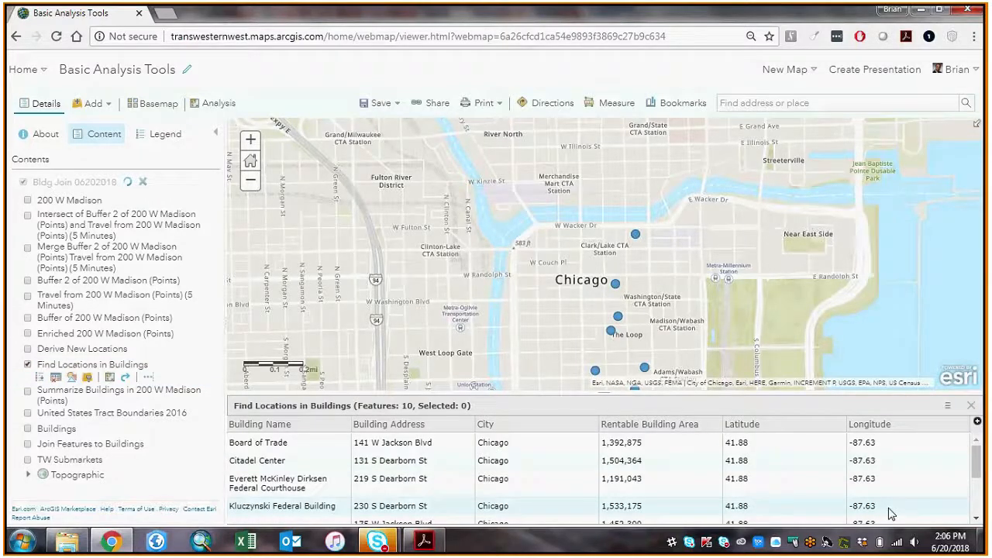
click(971, 405)
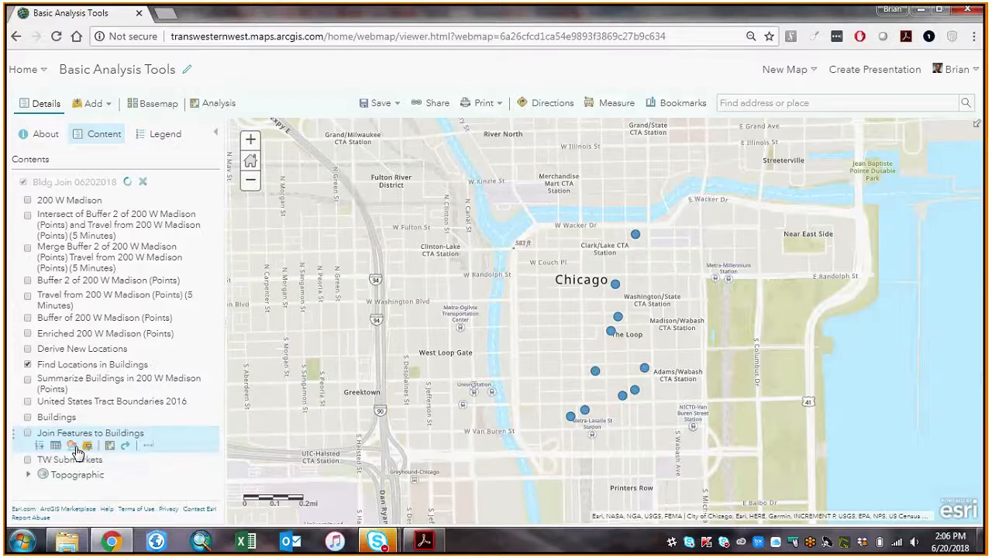
click(56, 448)
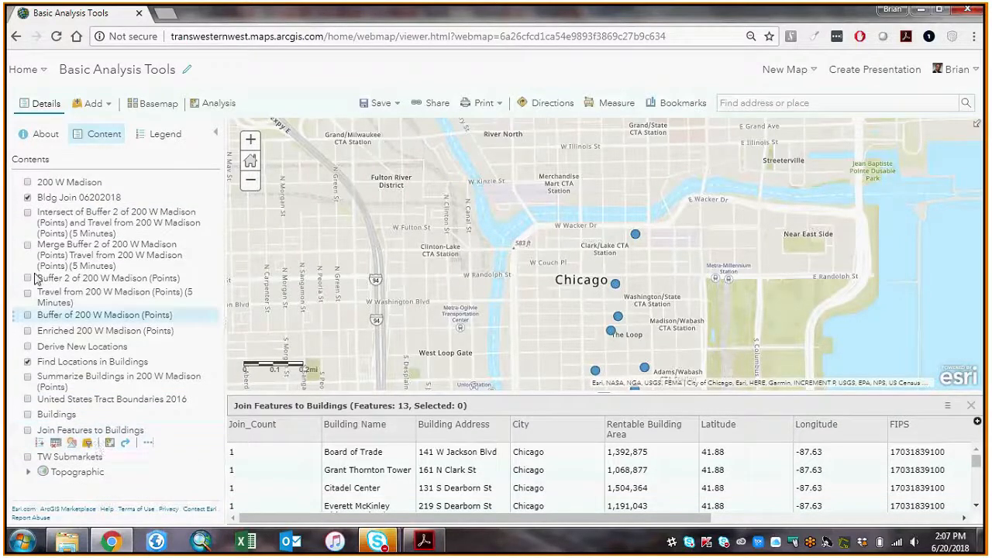
Step: Examine the attribute table of the Bldg Join 06202018 layer, including its joined tract fields, in place of the Join Features to Buildings table
click(970, 406)
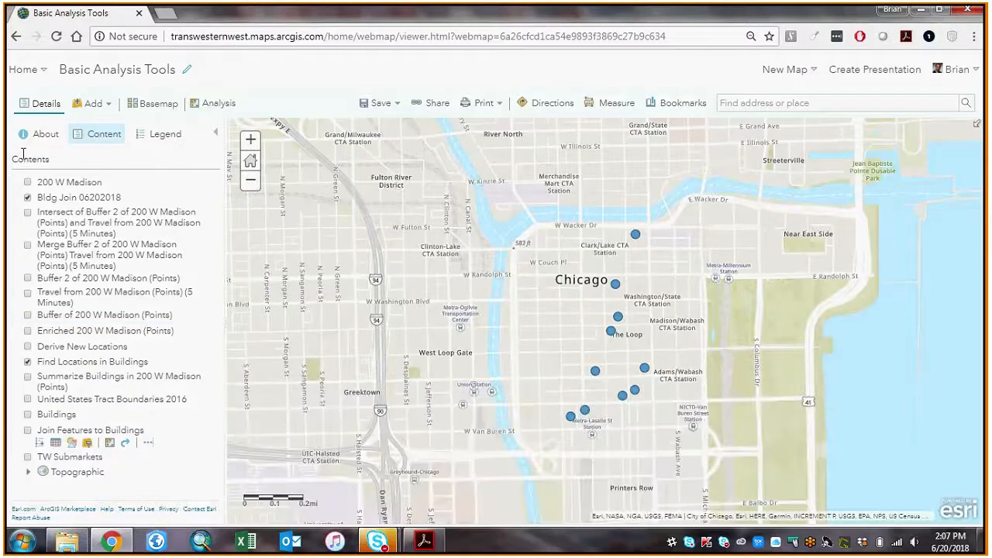
mouse_move(57, 203)
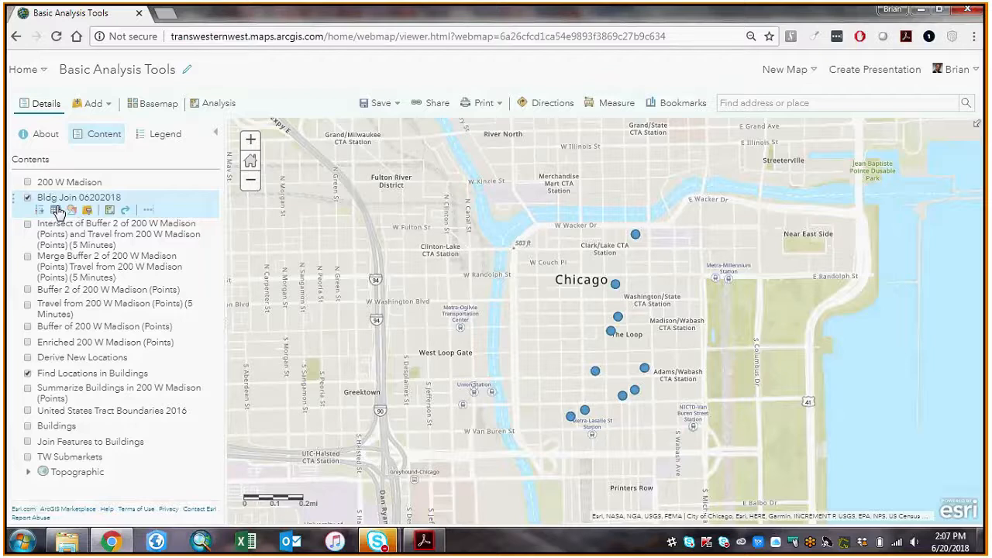
click(57, 210)
drag(640, 522, 877, 523)
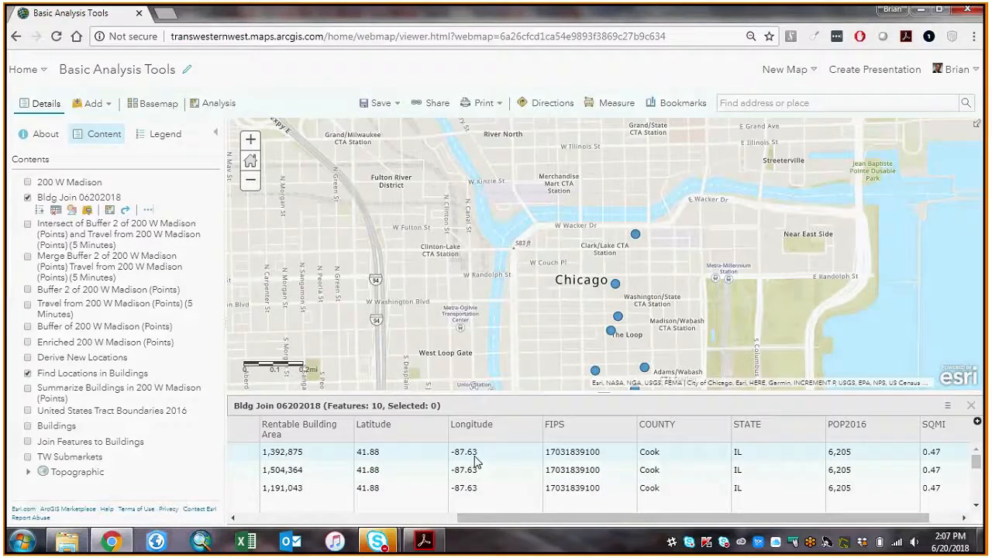
click(971, 405)
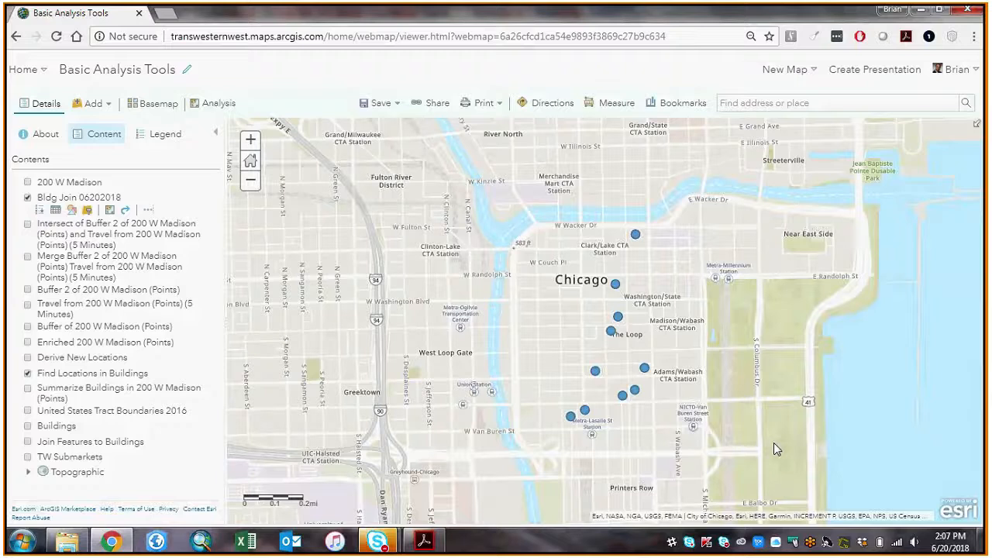
Step: Start a Summarize Nearby analysis measuring distances from 200 W Madison (Points), with Buildings as the layer to summarize
click(205, 103)
click(70, 152)
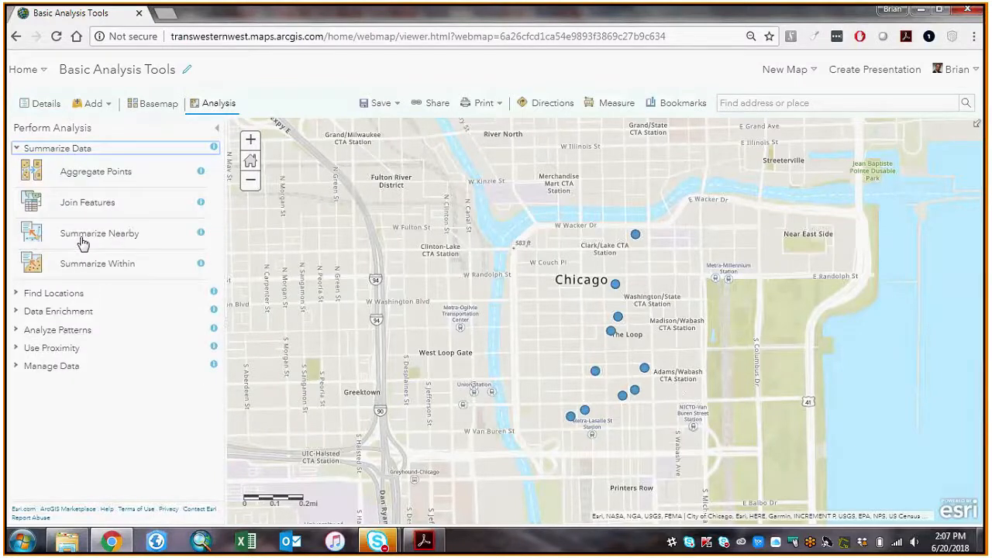
click(83, 237)
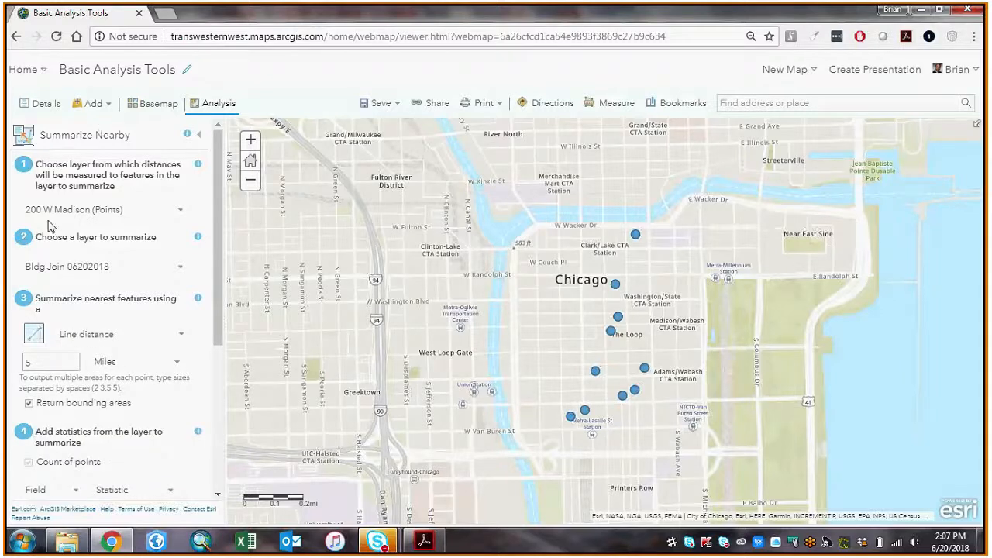
click(68, 211)
click(92, 183)
click(84, 212)
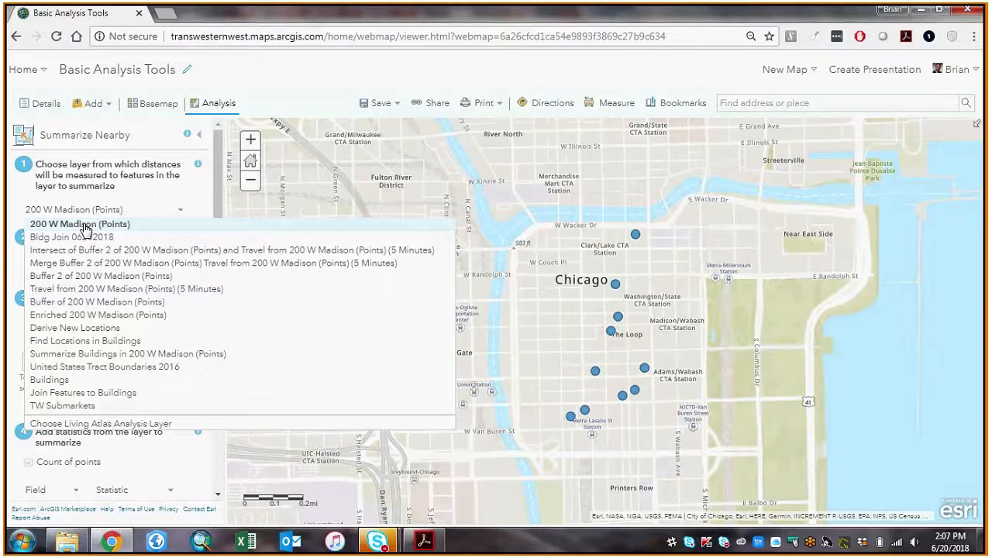
click(81, 229)
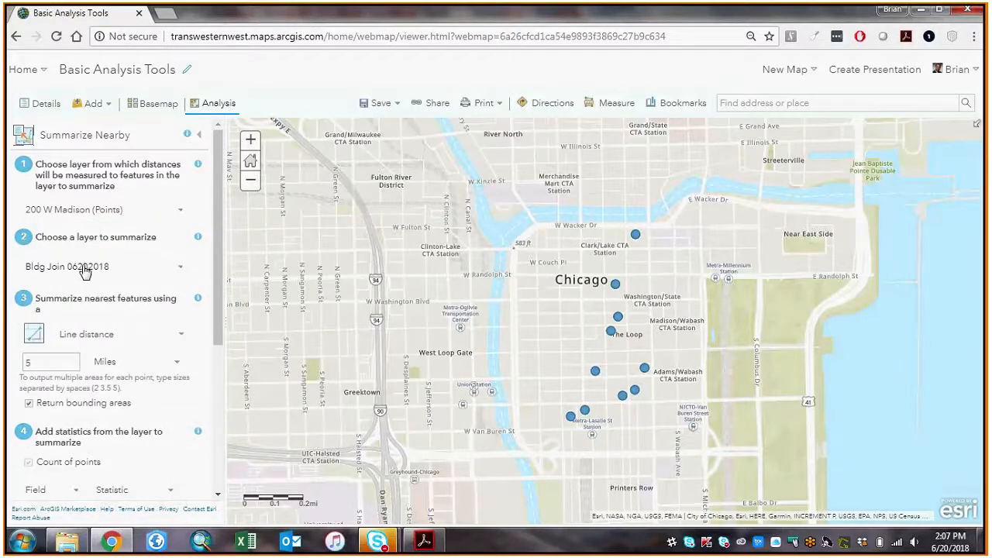
click(86, 268)
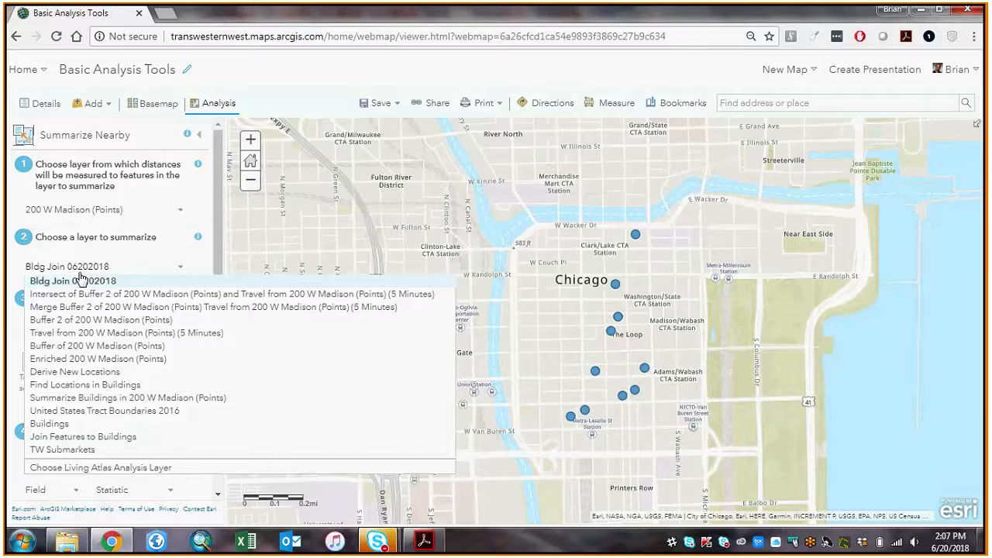
click(77, 426)
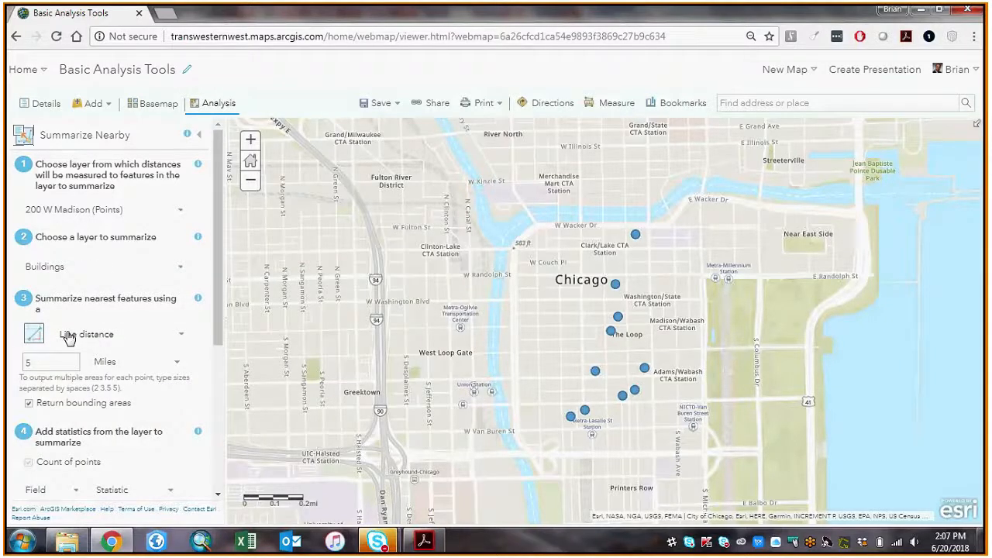
Step: Set the line distance for the nearest-feature summary to 1 mile
click(67, 358)
key(BackSpace)
text(1)
Step: Add Sum and Average statistics for the Rentable Building Area field to the Summarize Nearby analysis
scroll(147, 281, down, 3)
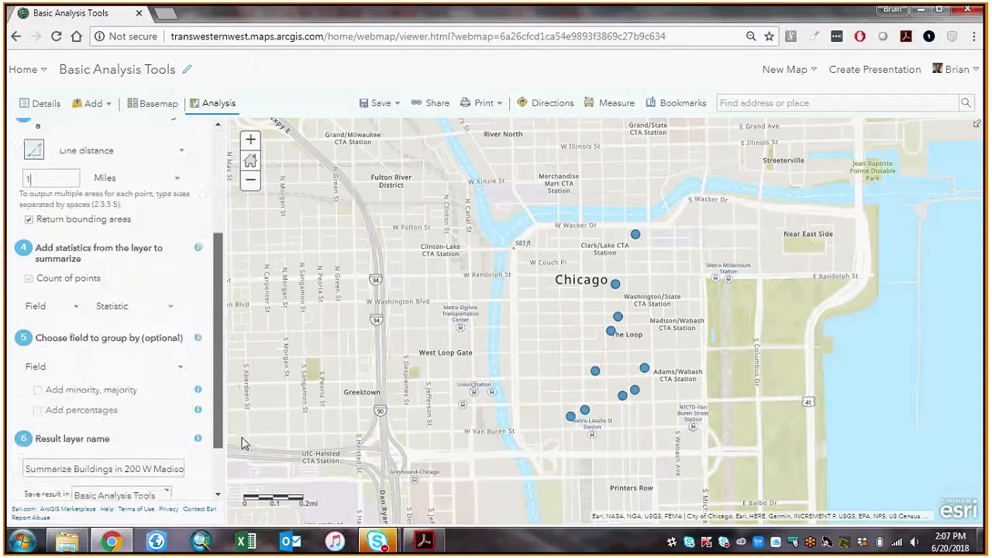
click(54, 243)
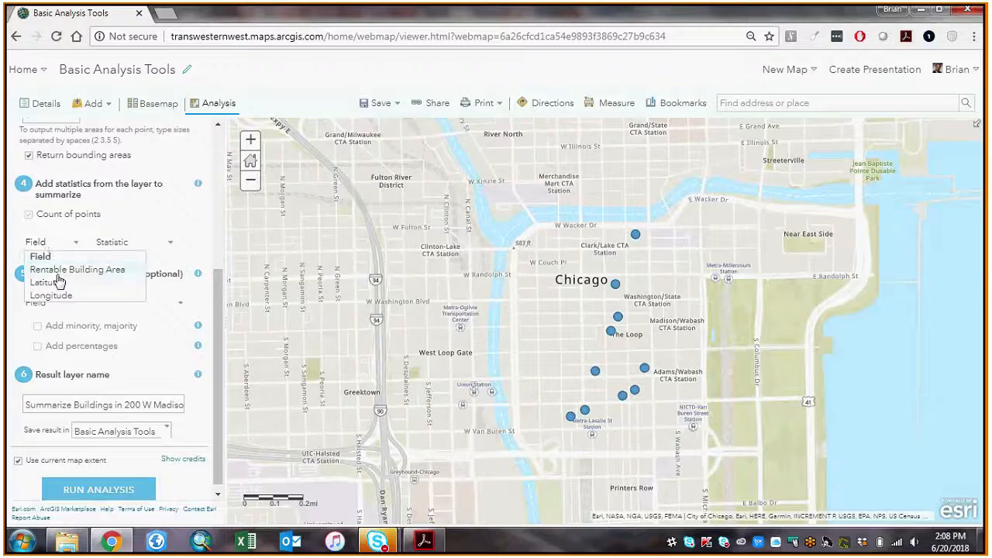
click(67, 271)
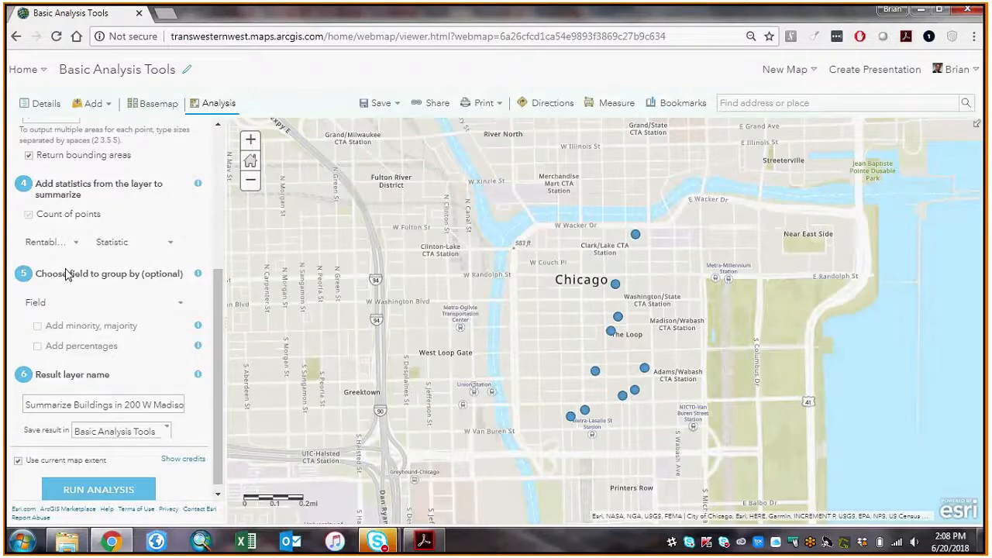
click(130, 242)
click(110, 263)
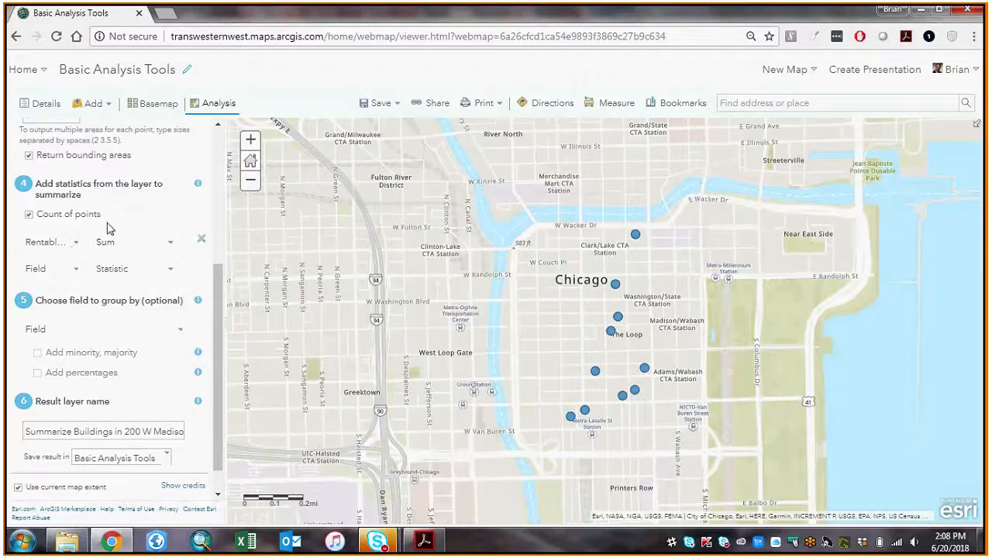
click(43, 270)
click(69, 296)
click(127, 269)
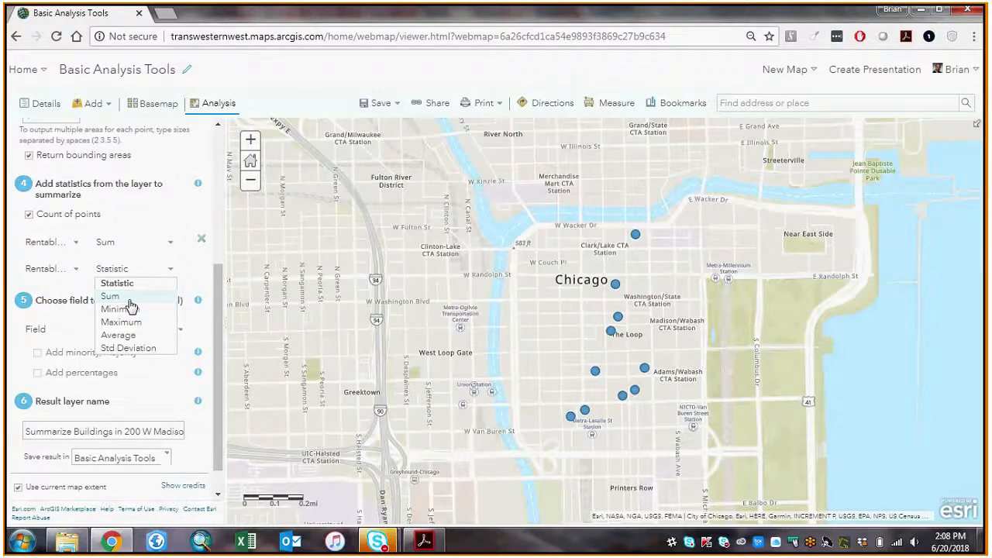
click(118, 334)
Step: Name the result layer "200 Madison RBA Sample" and run the Summarize Nearby analysis
click(124, 398)
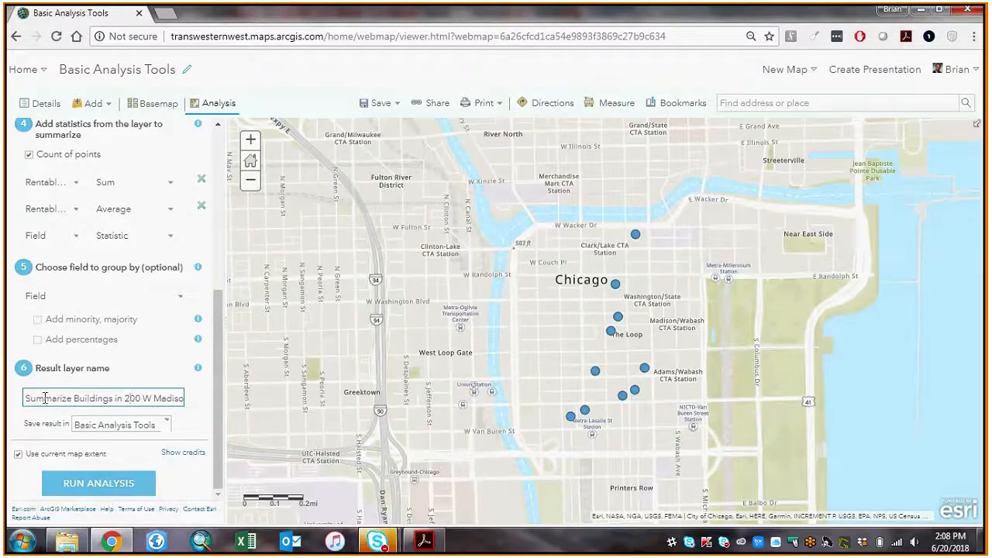
drag(45, 398, 261, 419)
text(Sum)
key(BackSpace)
key(BackSpace)
key(BackSpace)
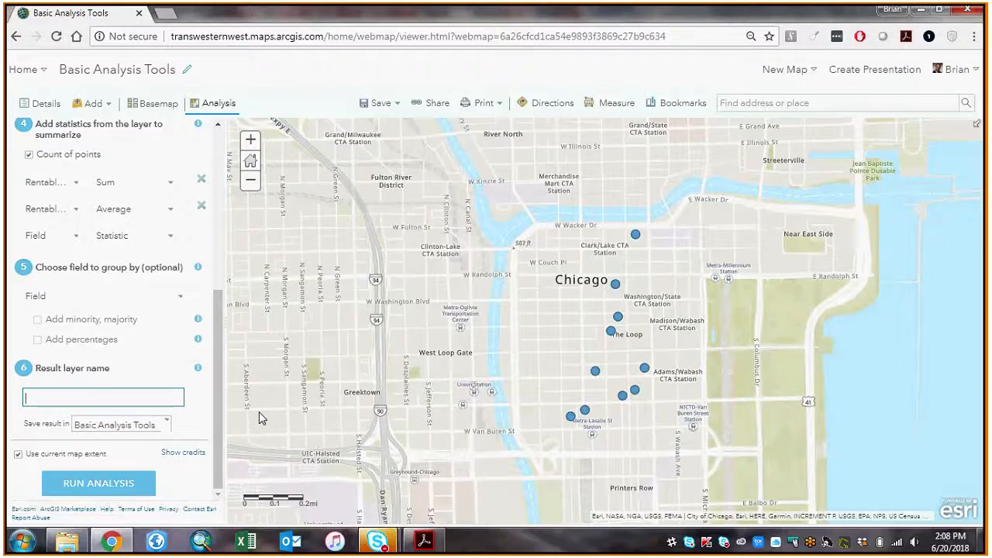
text(200 Madison RB)
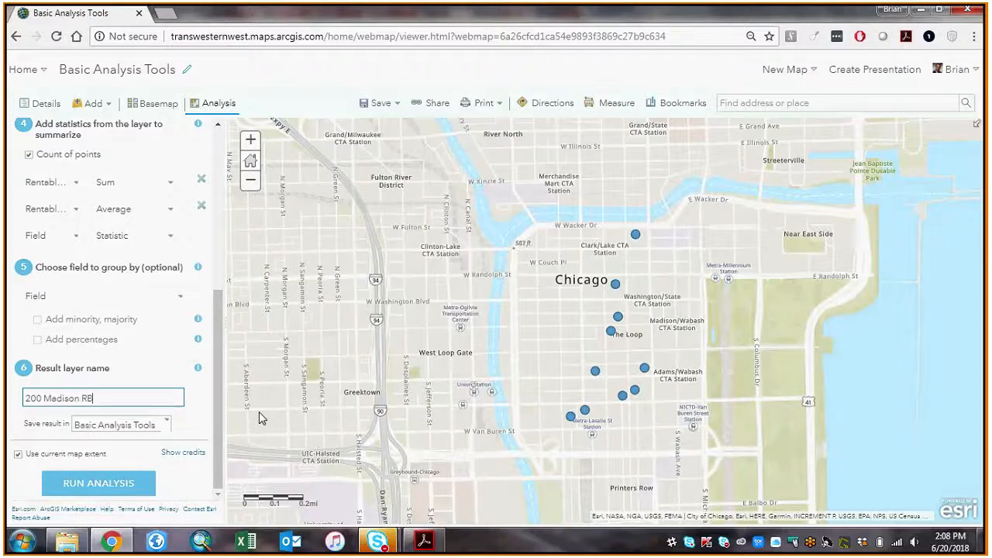
text(A Sample)
key(Tab)
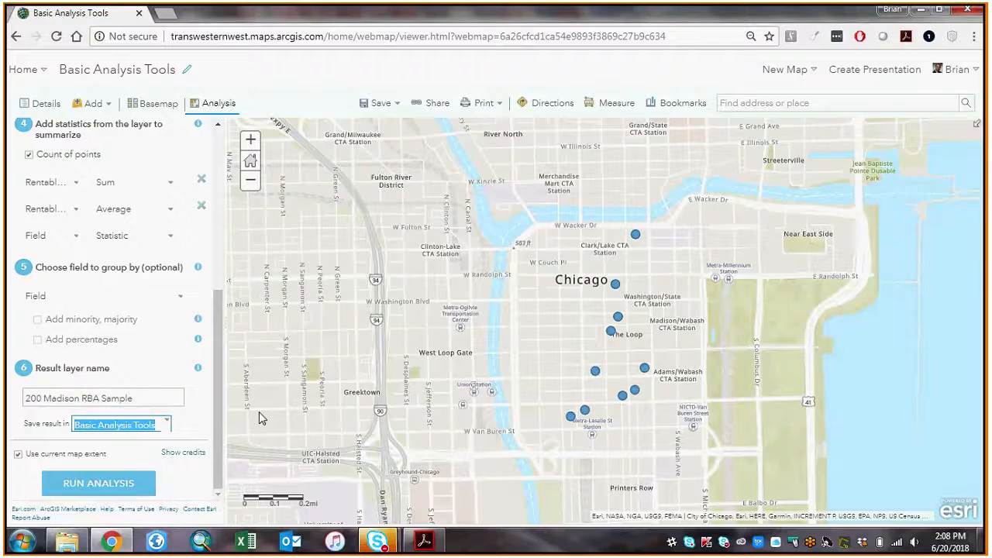
click(84, 485)
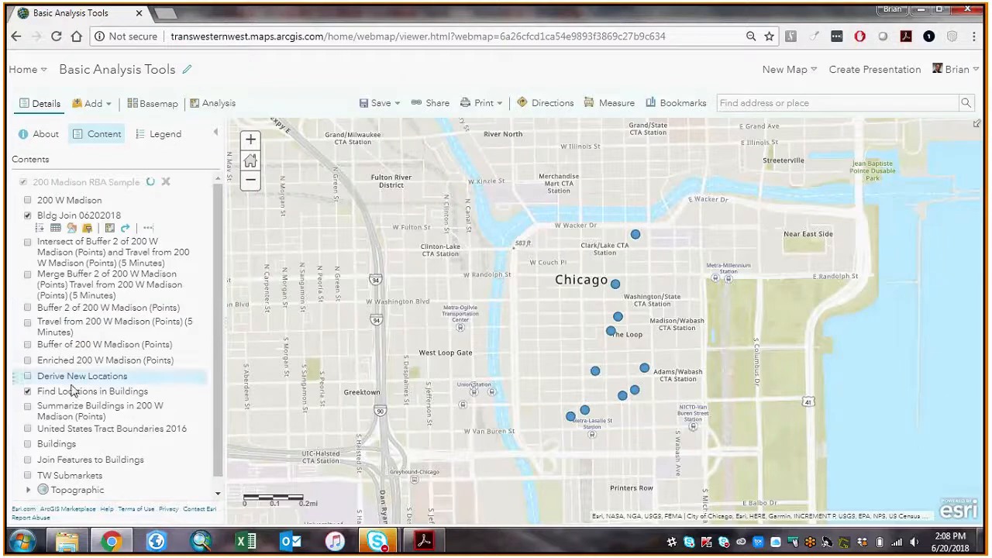
Step: Hide Find Locations in Buildings, show Summarize Buildings in 200 W Madison (Points), and examine the latter's attribute table
click(27, 391)
click(28, 407)
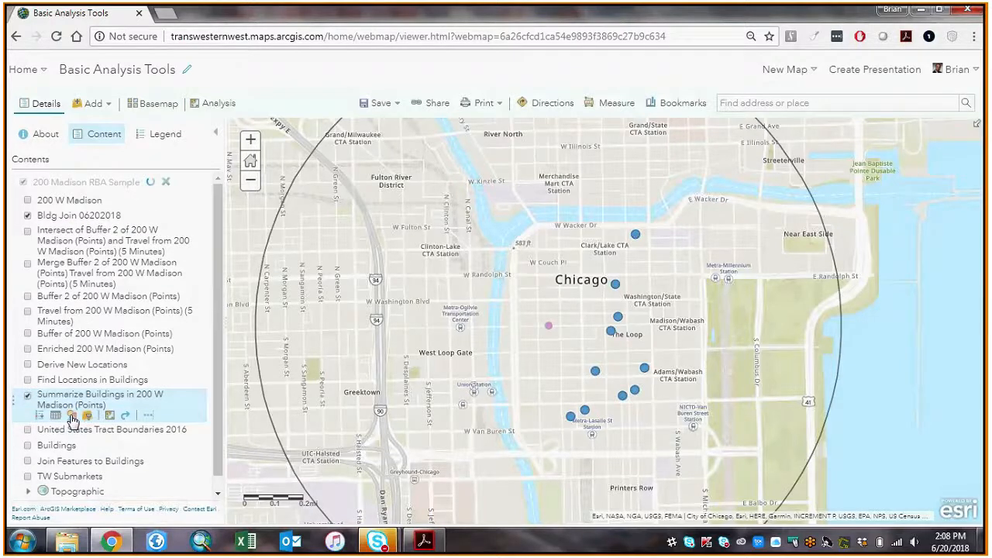
click(55, 416)
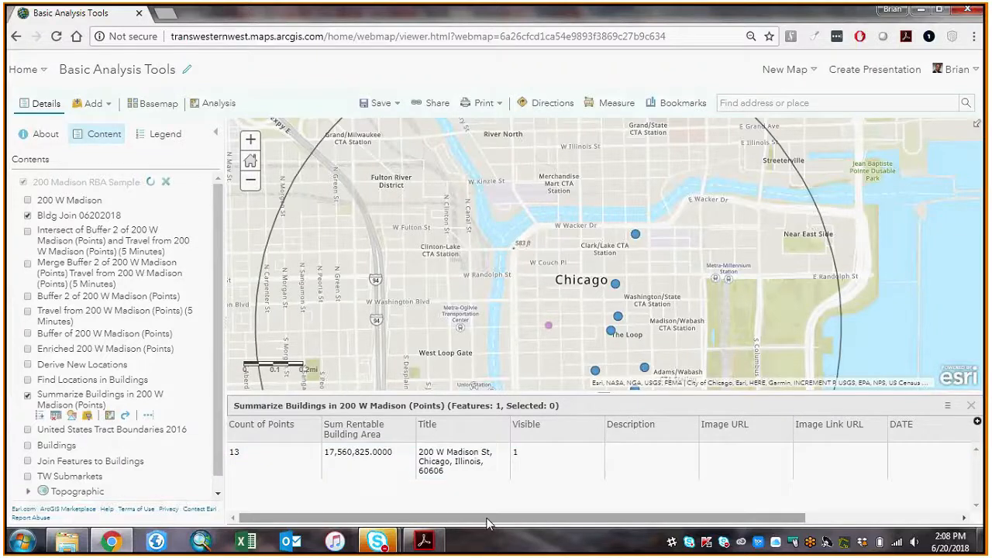
drag(486, 523, 700, 529)
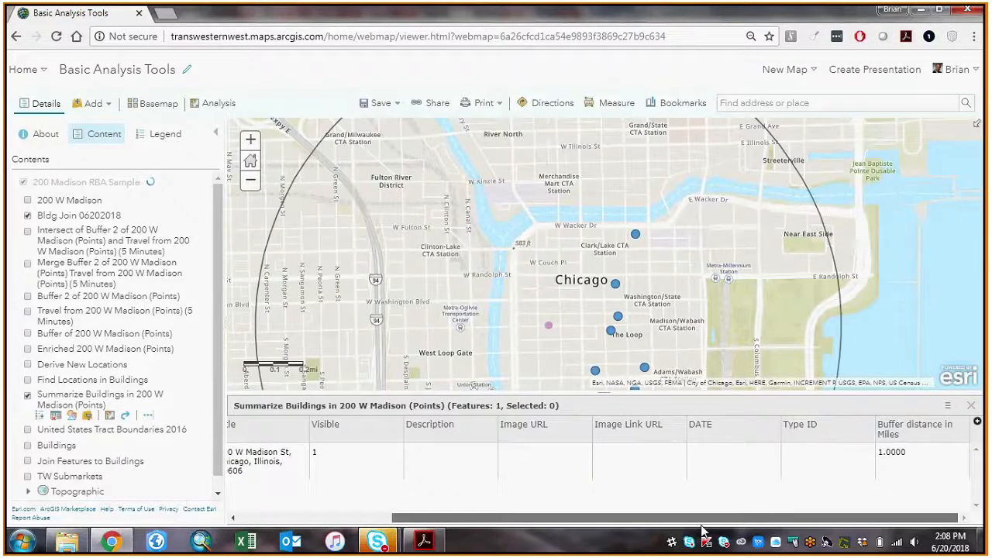
drag(701, 529, 476, 459)
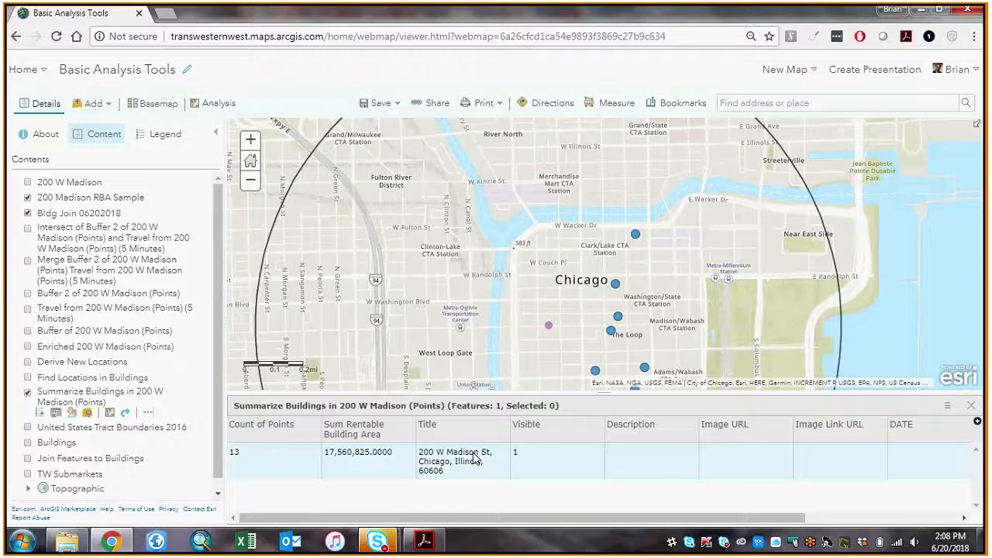
mouse_move(389, 547)
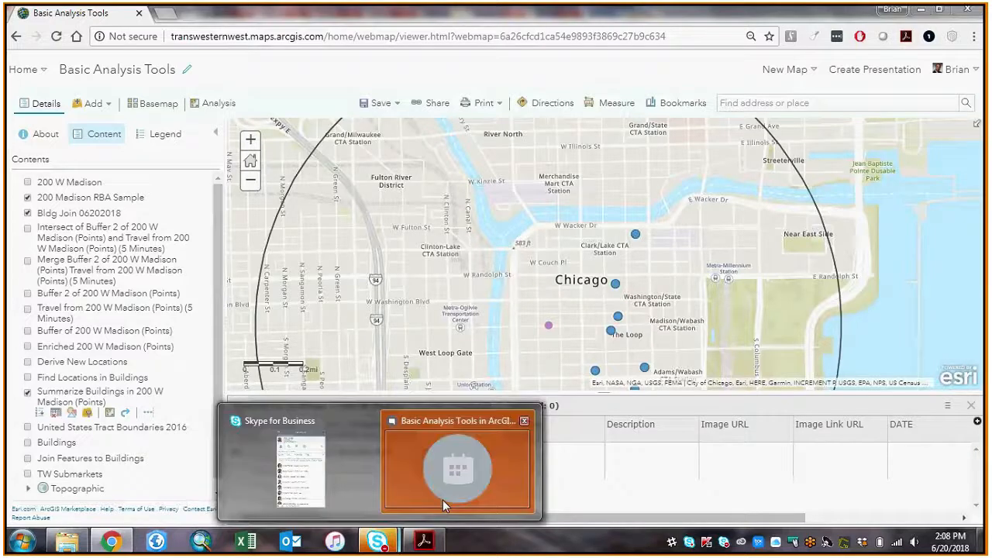
click(442, 499)
click(512, 39)
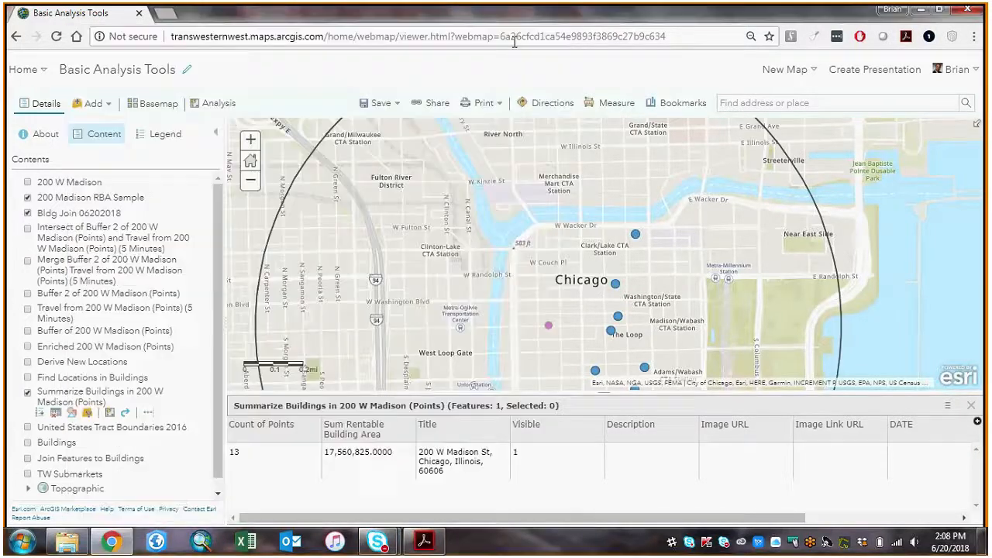
Step: Switch to the Basic Analysis Tools PDF in Acrobat, review the Find Locations page, and return to the web map in Chrome
click(424, 541)
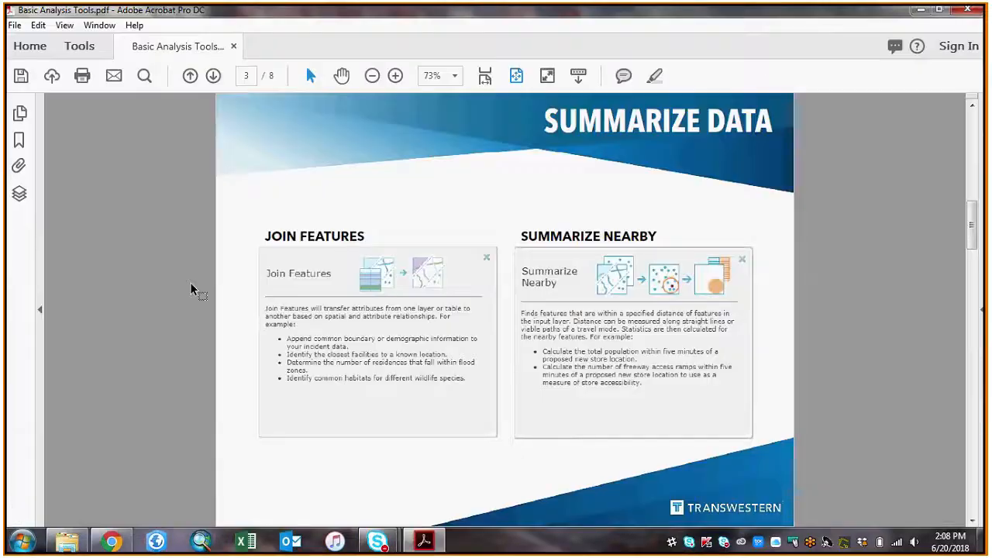
scroll(191, 289, down, 1)
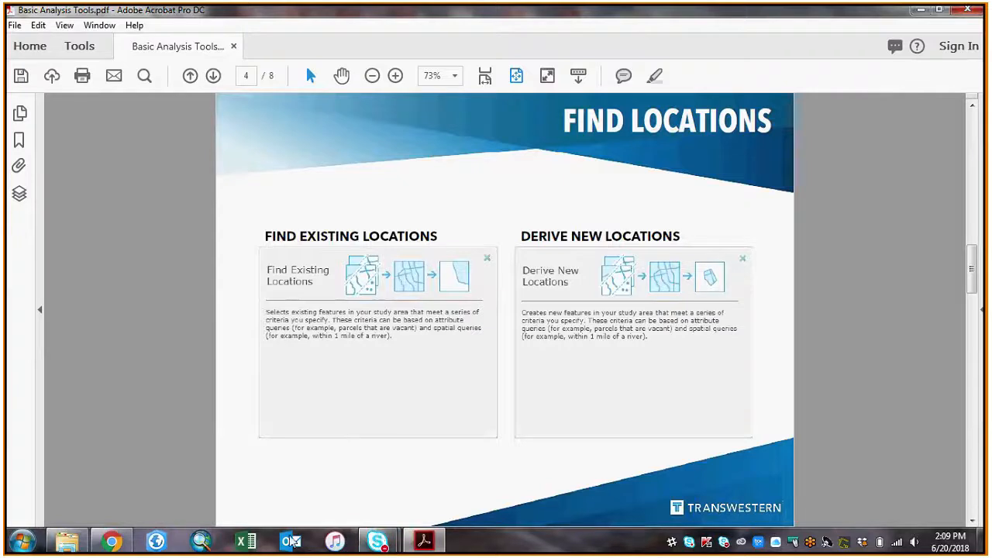
click(142, 543)
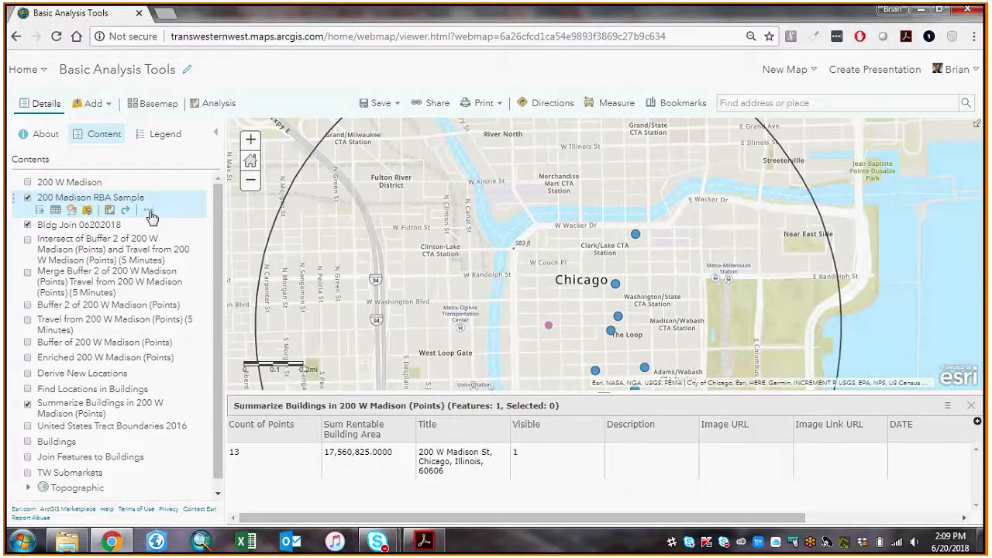
Step: Hide the Bldg Join 06202018 and 200 Madison RBA Sample layers and remove 200 Madison RBA Sample from the map
click(148, 210)
click(27, 224)
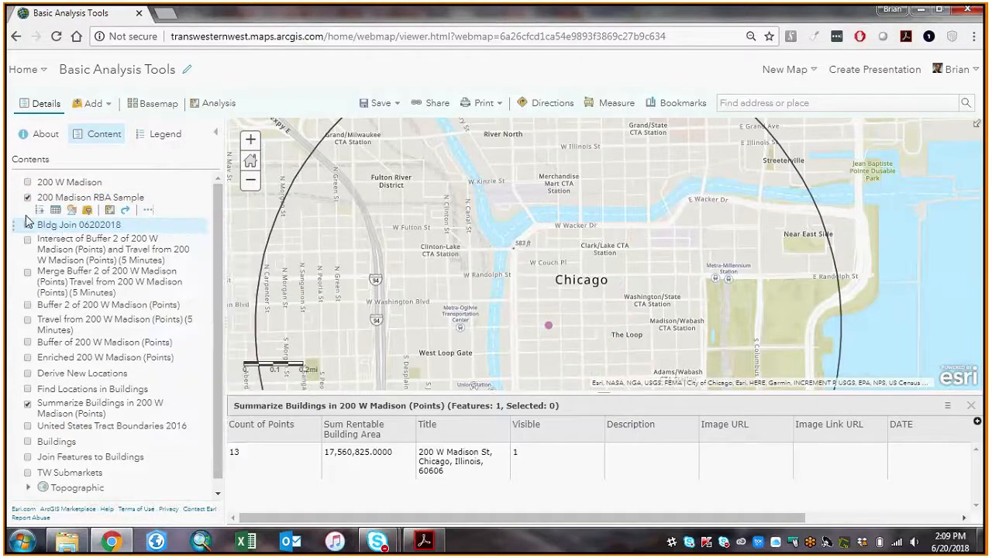
click(28, 198)
click(148, 210)
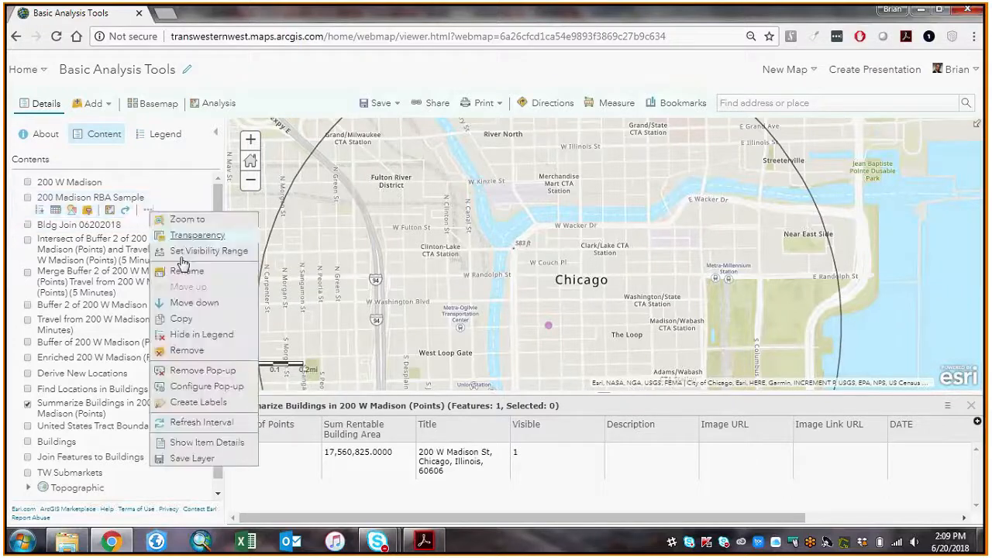
click(221, 351)
Step: Remove the Bldg Join 06202018 layer from the map and close the open attribute table
click(148, 210)
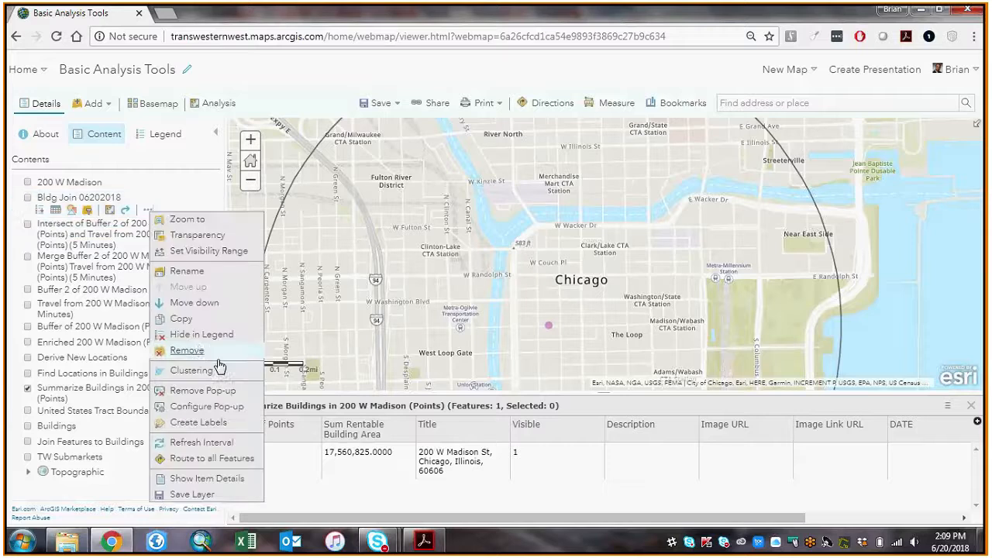
click(194, 350)
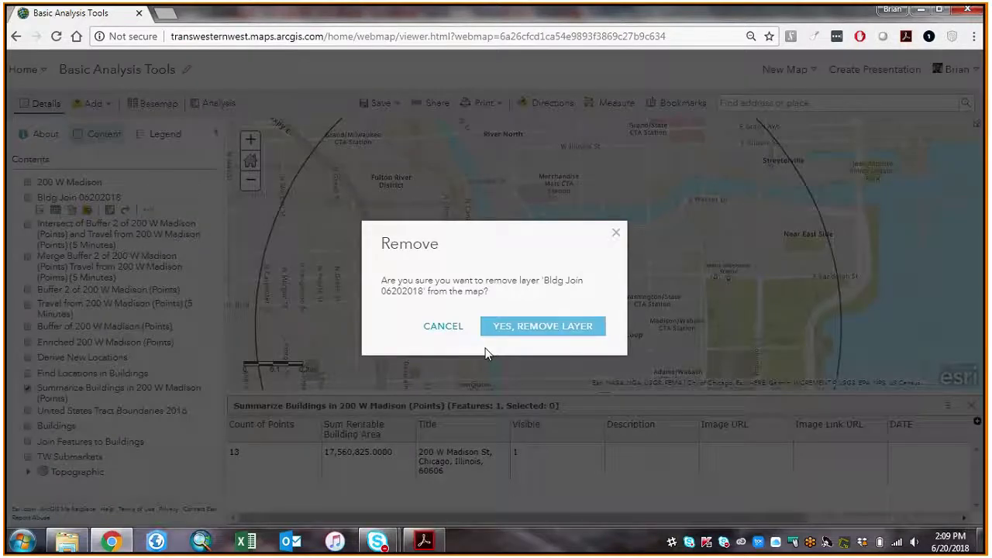
click(511, 329)
click(970, 406)
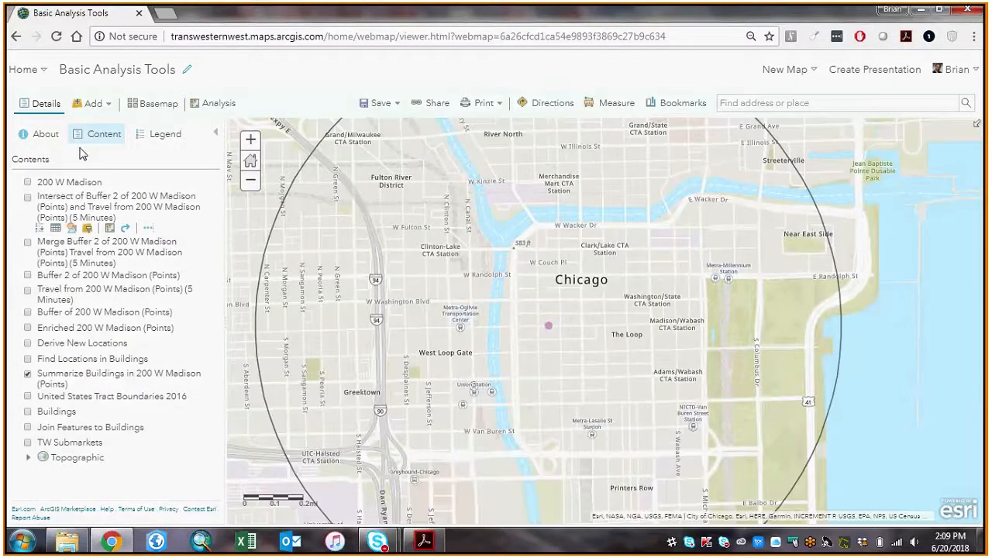
Step: Open the Find Existing Locations analysis tool and choose Buildings as the layer to query
click(211, 103)
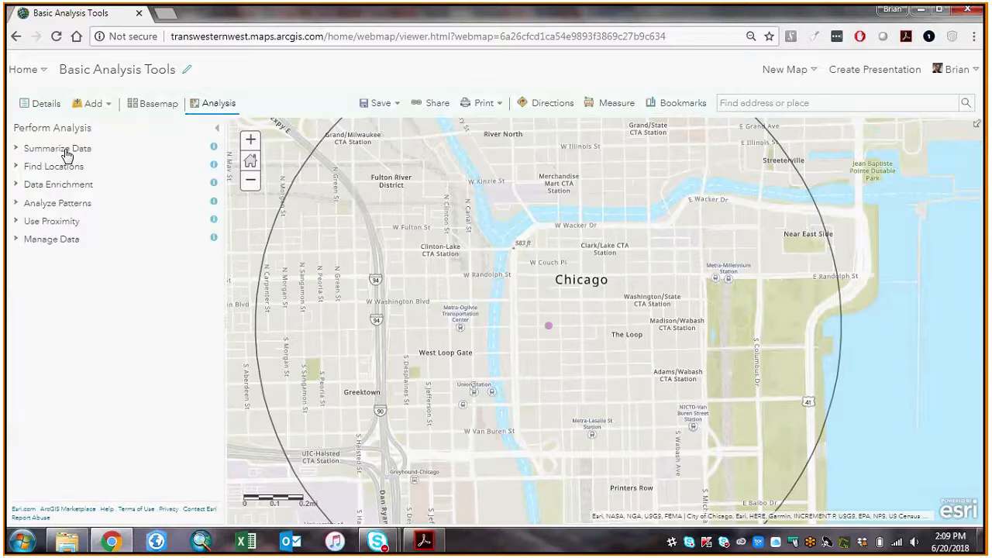
click(61, 167)
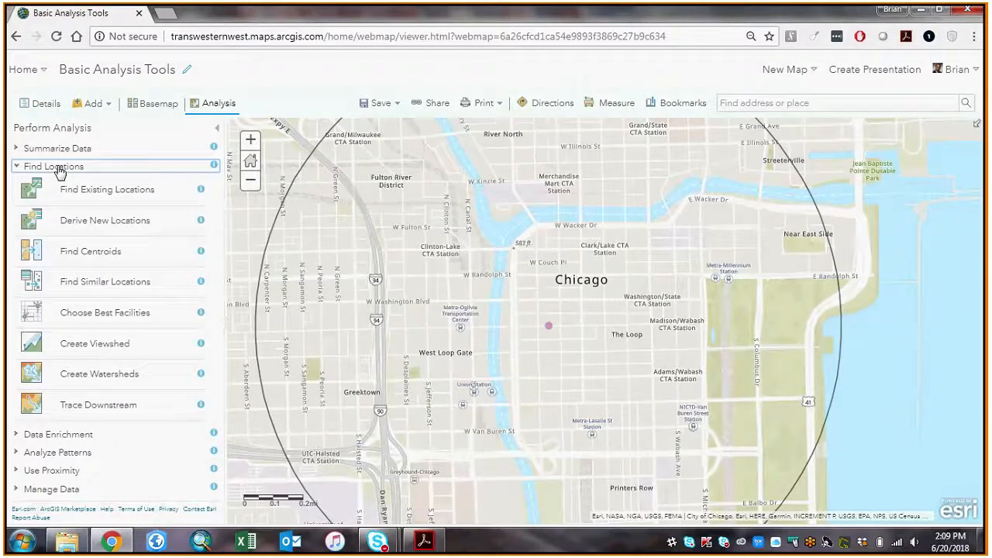
click(78, 189)
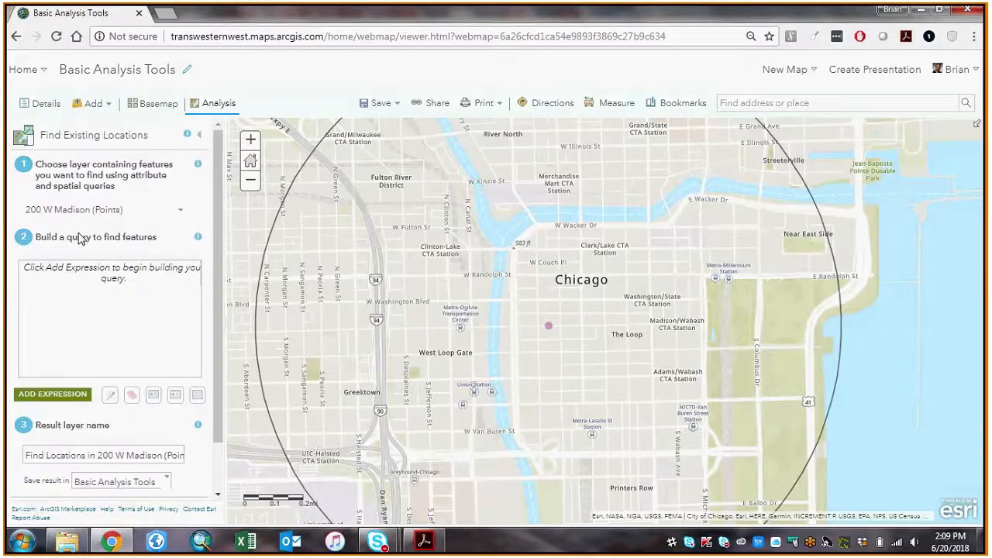
click(101, 214)
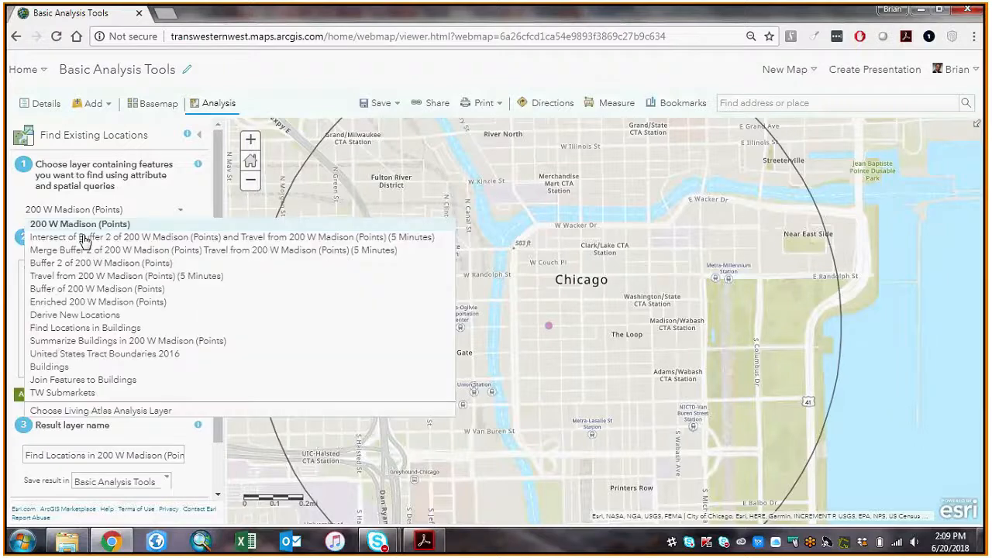
click(73, 367)
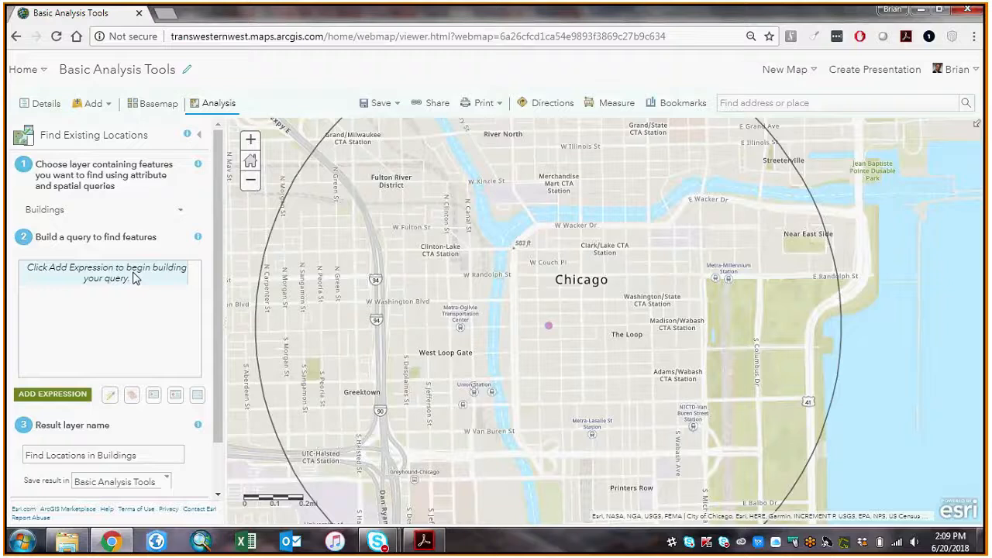
Step: Add a query expression for Buildings where Rentable Building Area is greater than 1200000
click(54, 394)
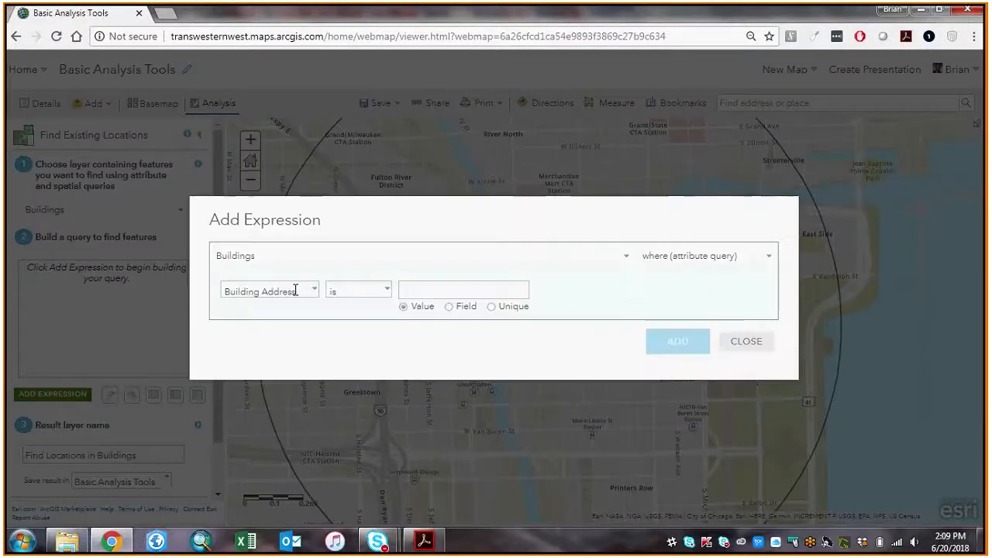
click(313, 293)
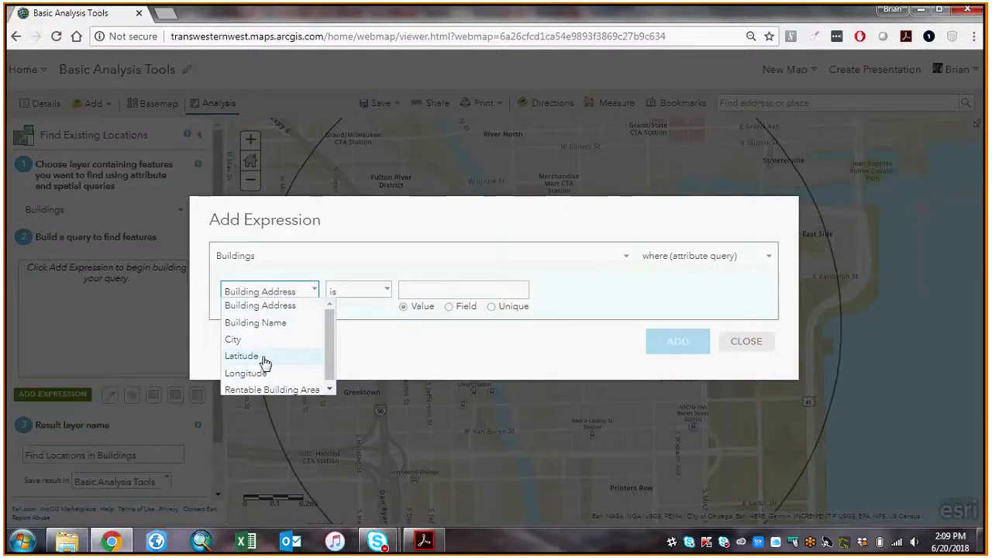
click(273, 388)
click(387, 295)
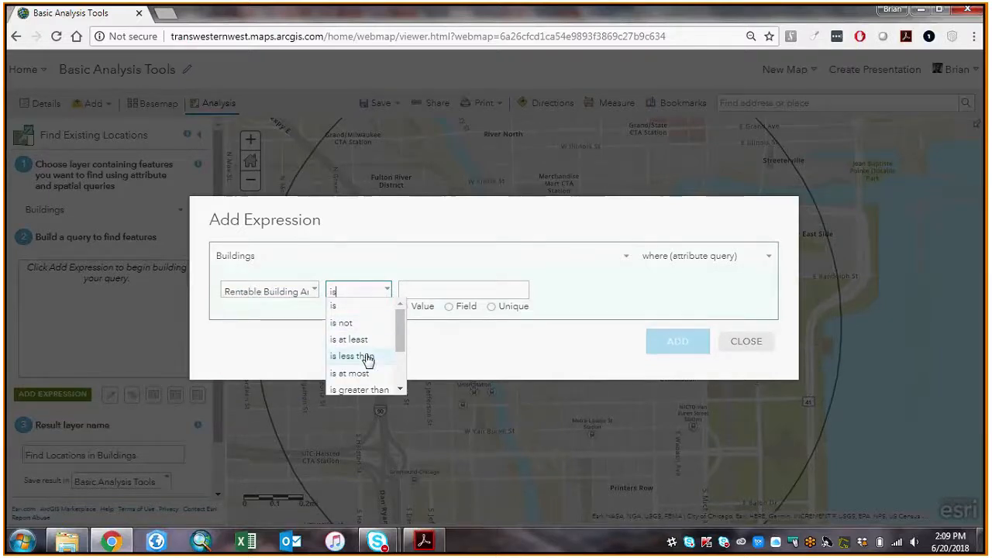
click(359, 389)
click(430, 291)
text(1200000)
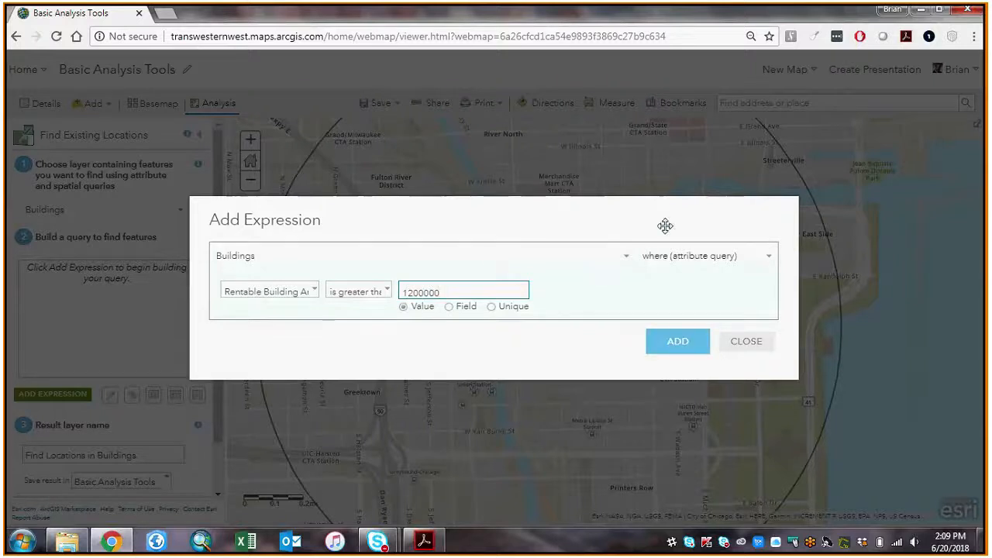
click(692, 256)
click(686, 269)
click(657, 347)
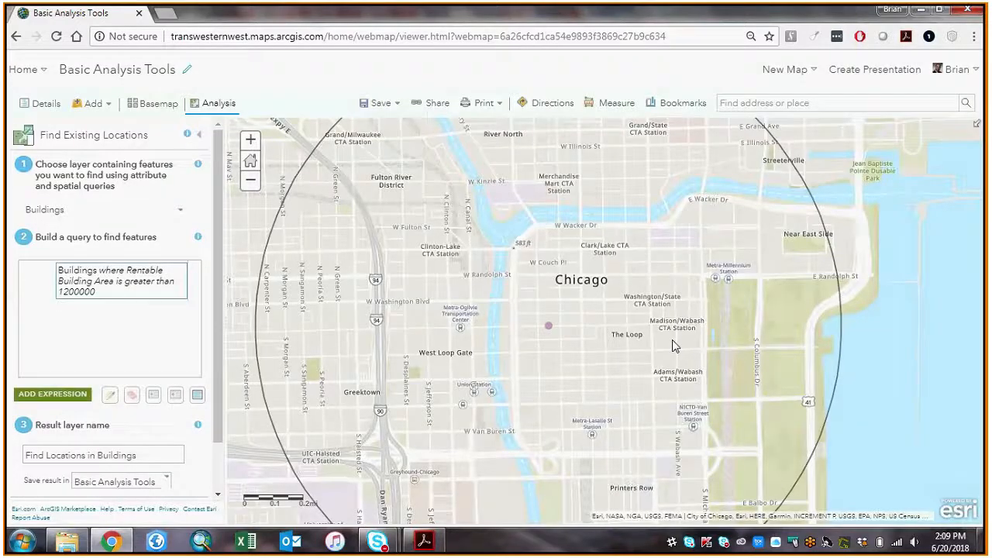
Step: Name the result layer Find Locations in Buildings 06202018 and run the analysis
scroll(214, 425, down, 1)
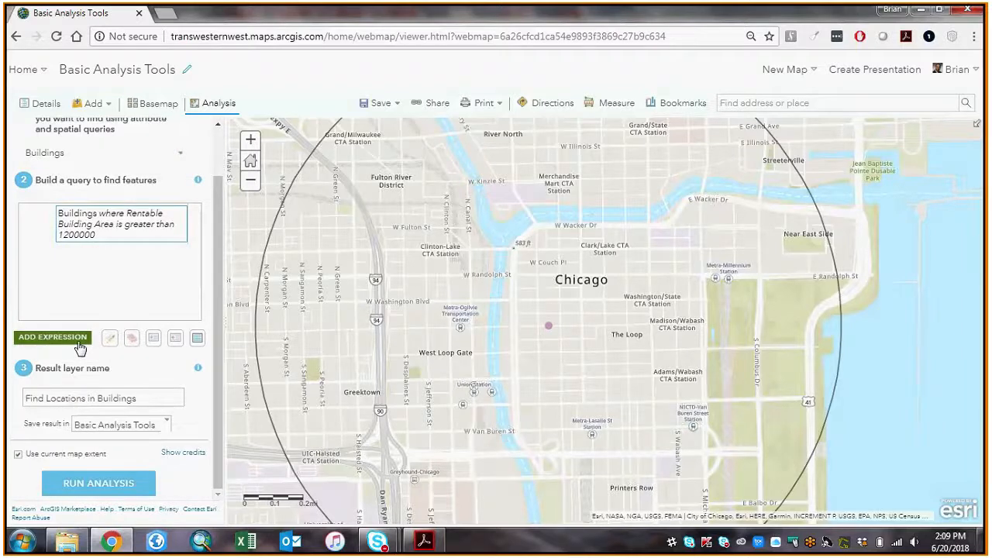
click(104, 486)
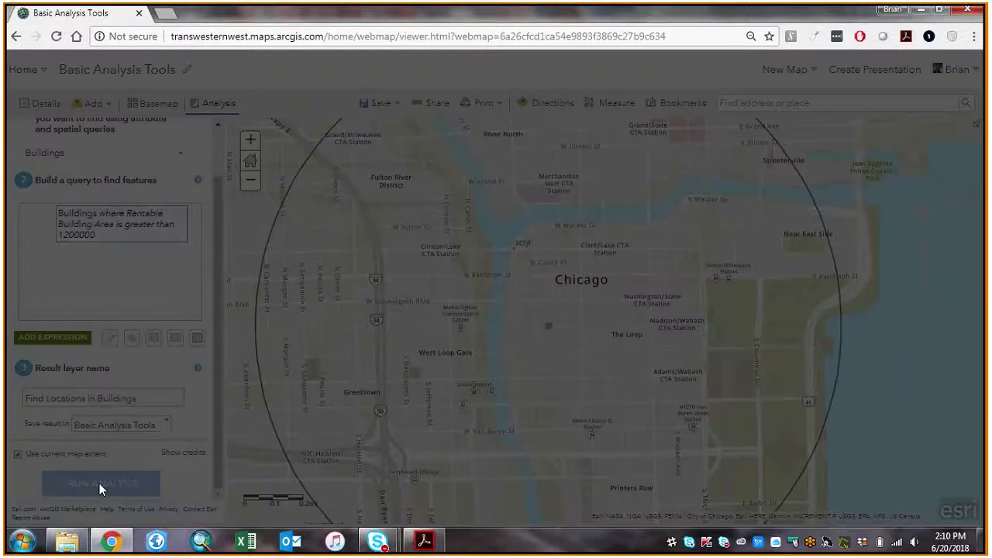
click(594, 335)
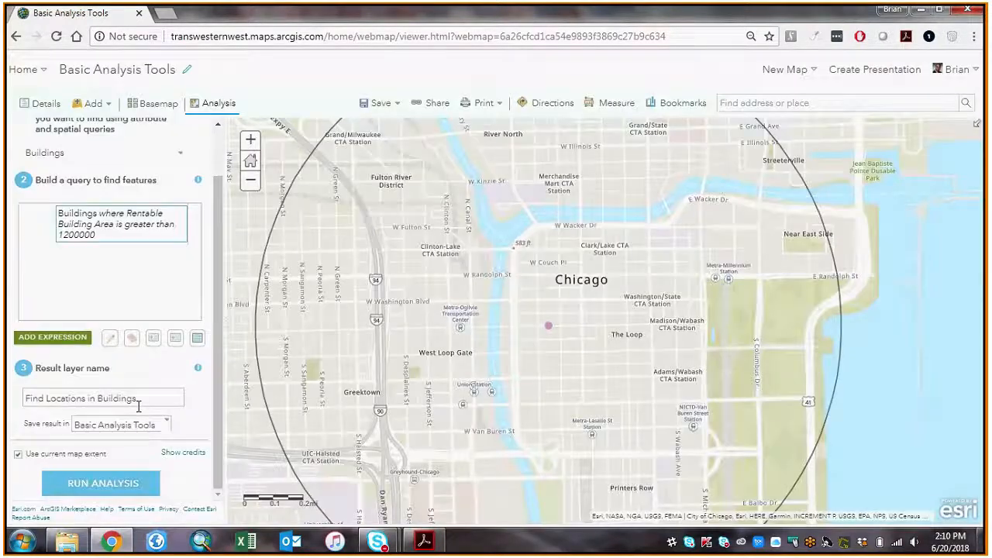
text(0620)
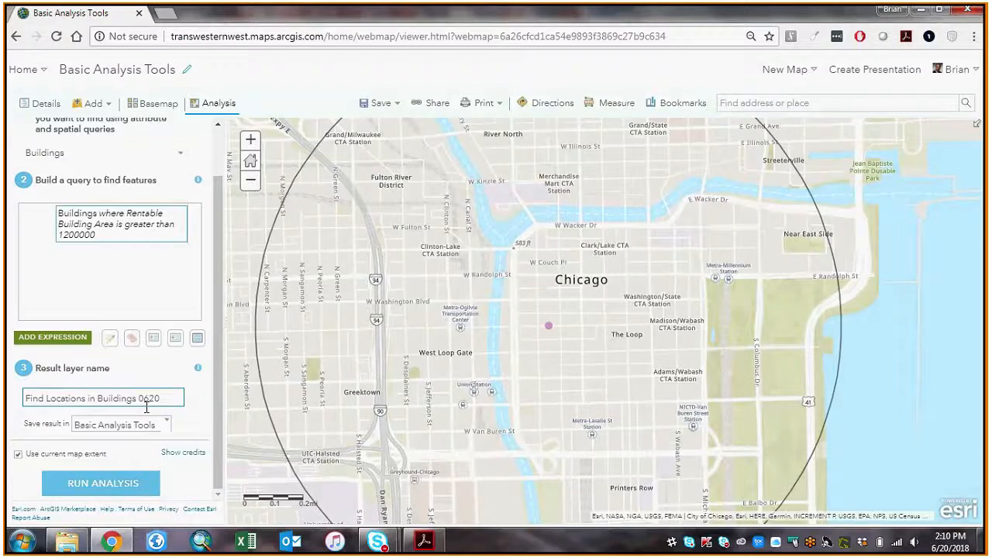
text(2018)
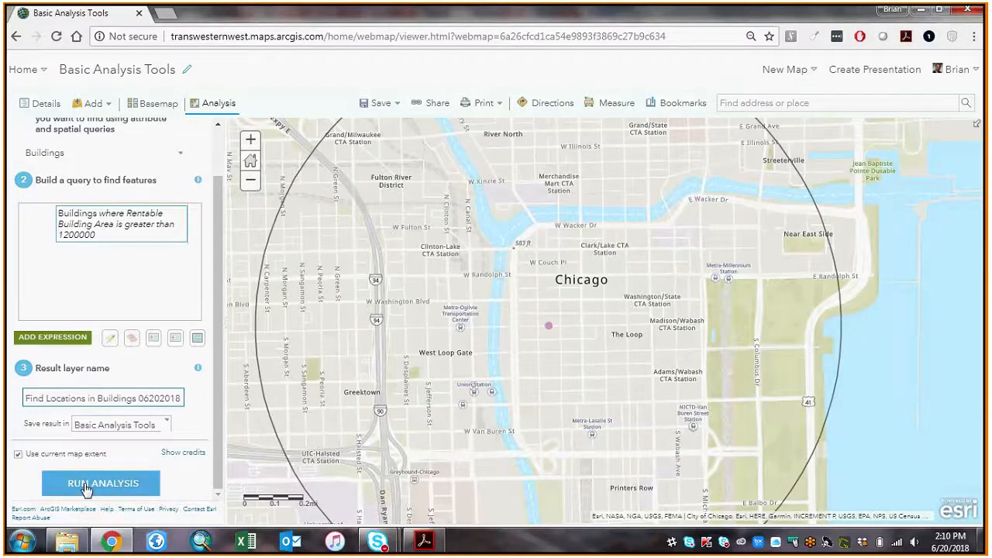
click(90, 486)
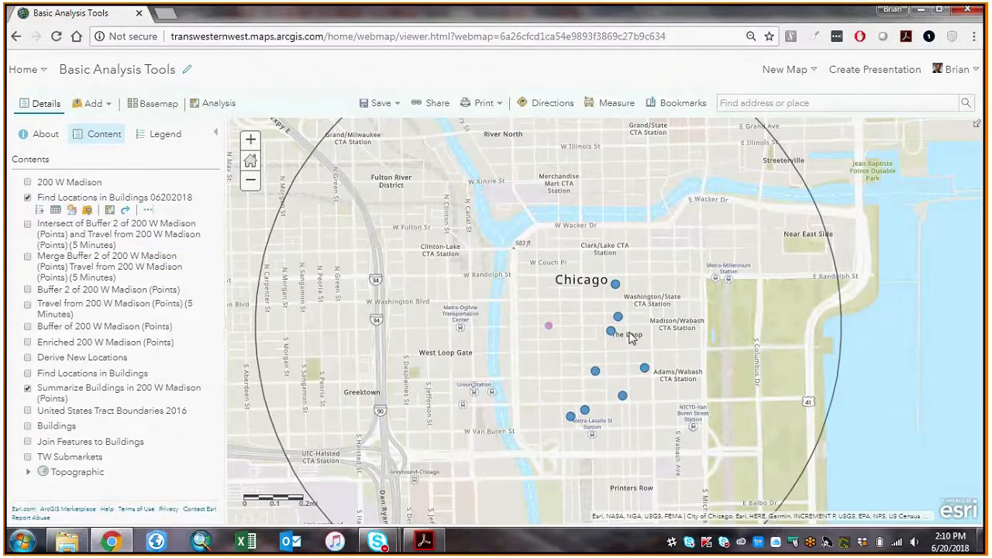
Step: Examine the attribute table of the Find Locations in Buildings 06202018 layer and close it
click(55, 210)
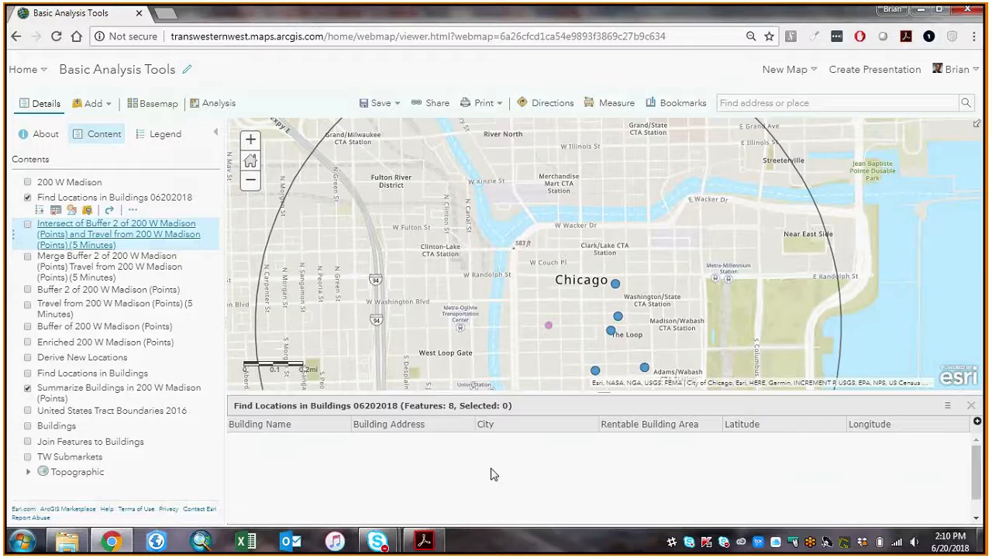
click(970, 406)
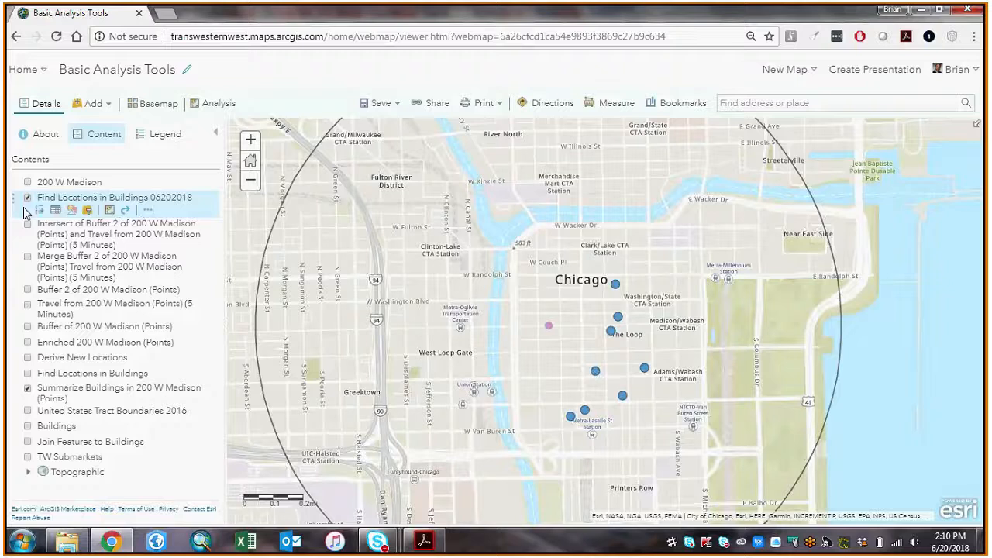
Step: Open the Derive New Locations analysis tool
click(195, 109)
click(42, 166)
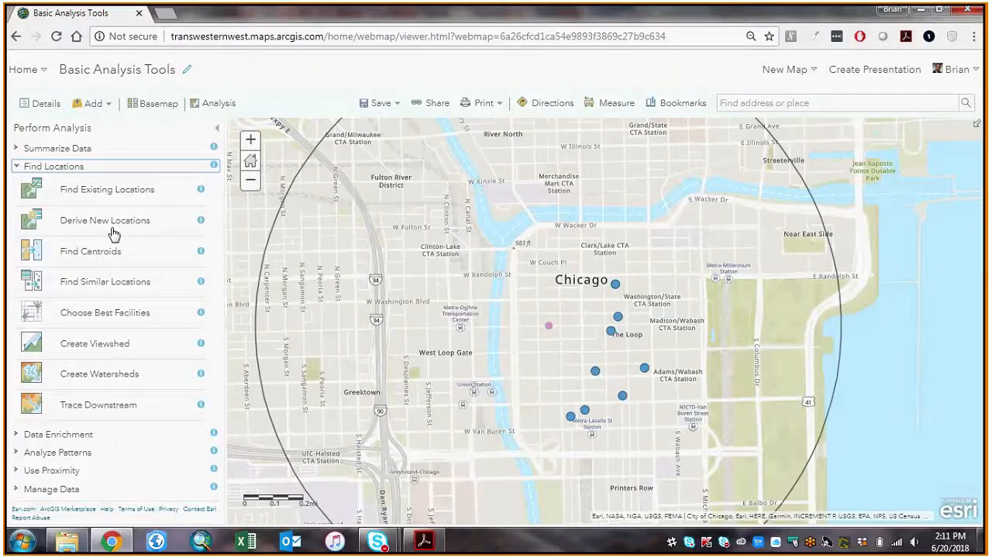
click(114, 230)
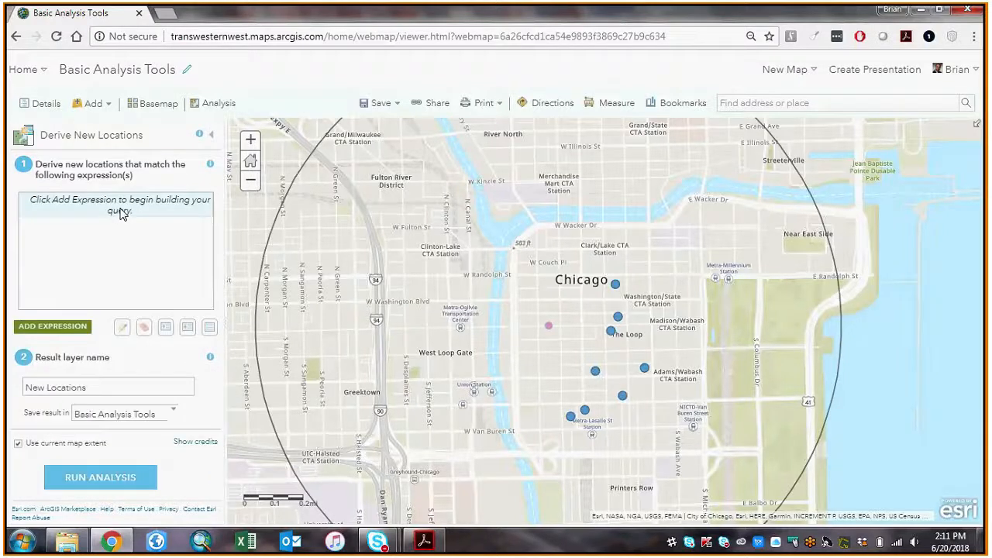
click(61, 331)
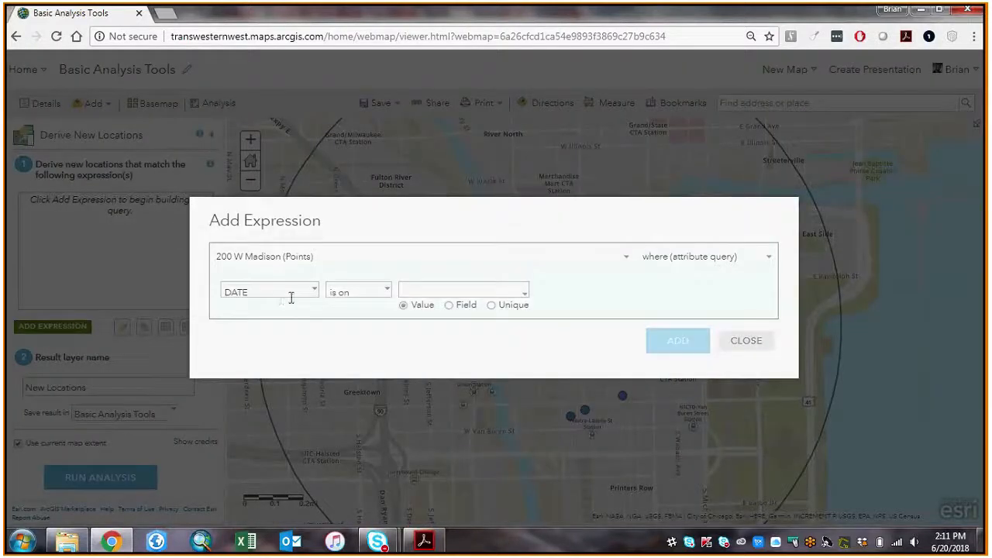
click(314, 292)
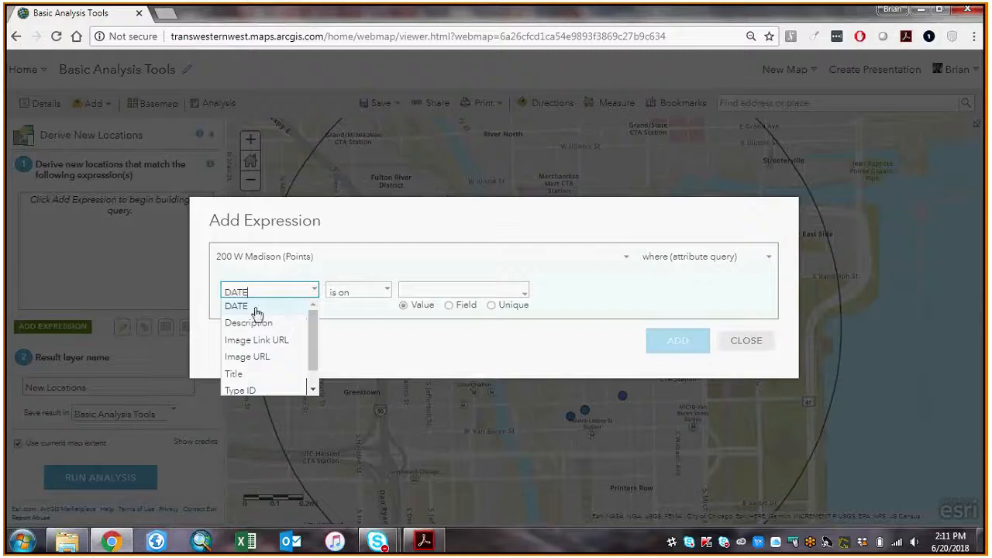
scroll(271, 341, down, 1)
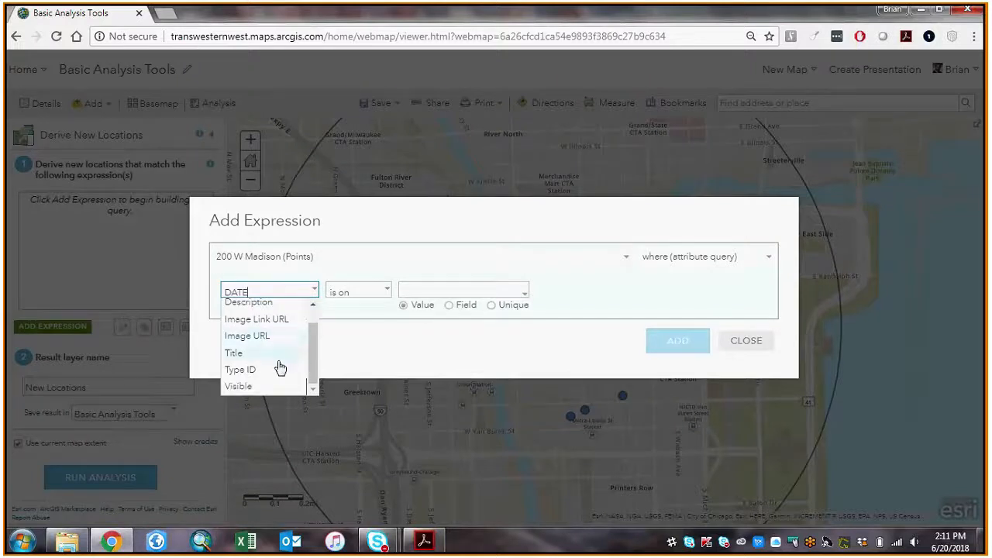
click(359, 353)
click(313, 291)
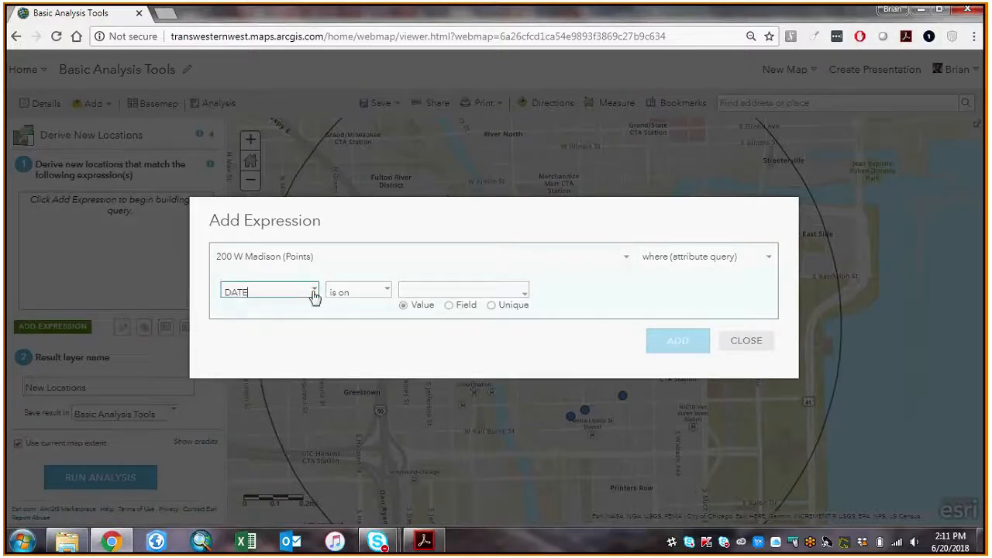
click(467, 346)
click(756, 347)
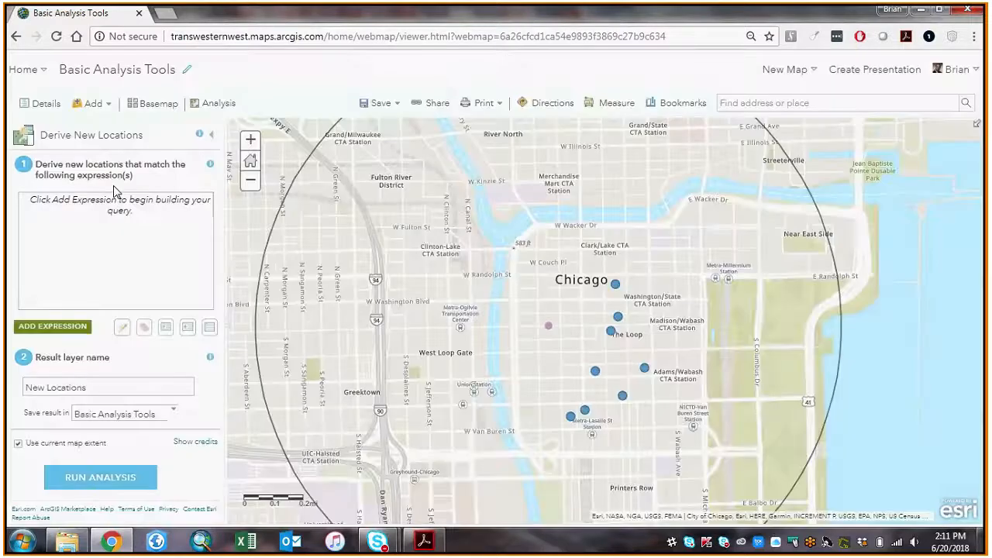
Step: Add an expression to Derive New Locations for Buildings where Rentable Building Area is at least 1200000
click(66, 335)
click(277, 427)
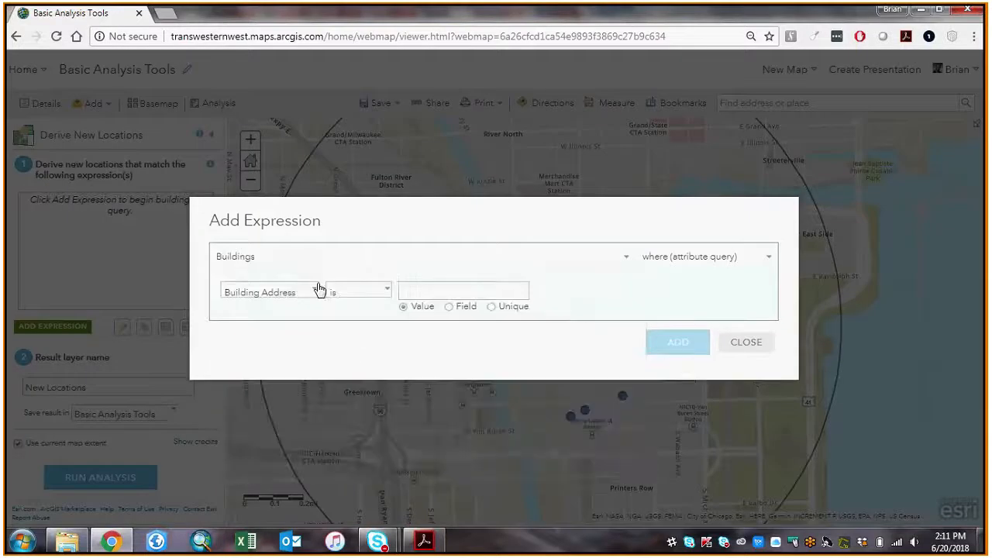
click(314, 289)
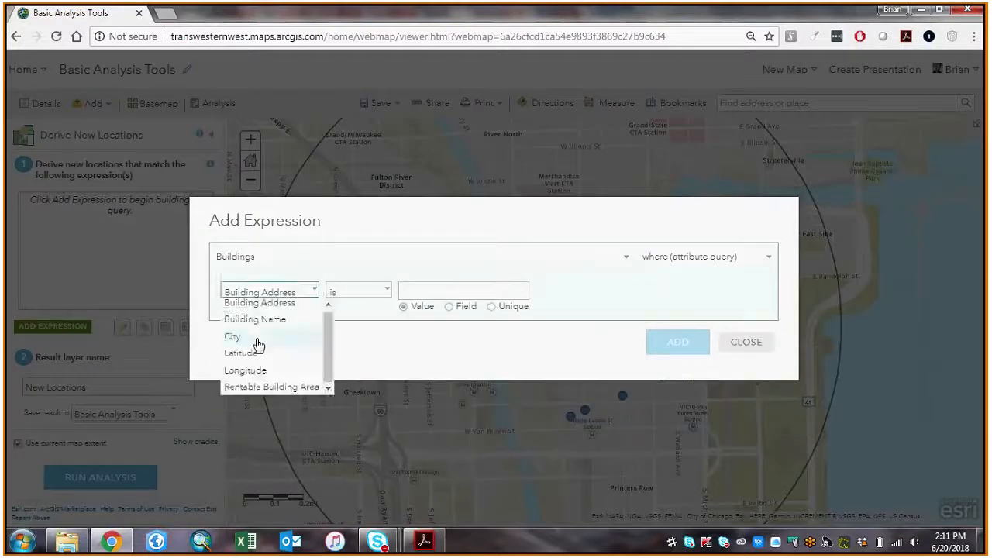
click(269, 386)
click(385, 292)
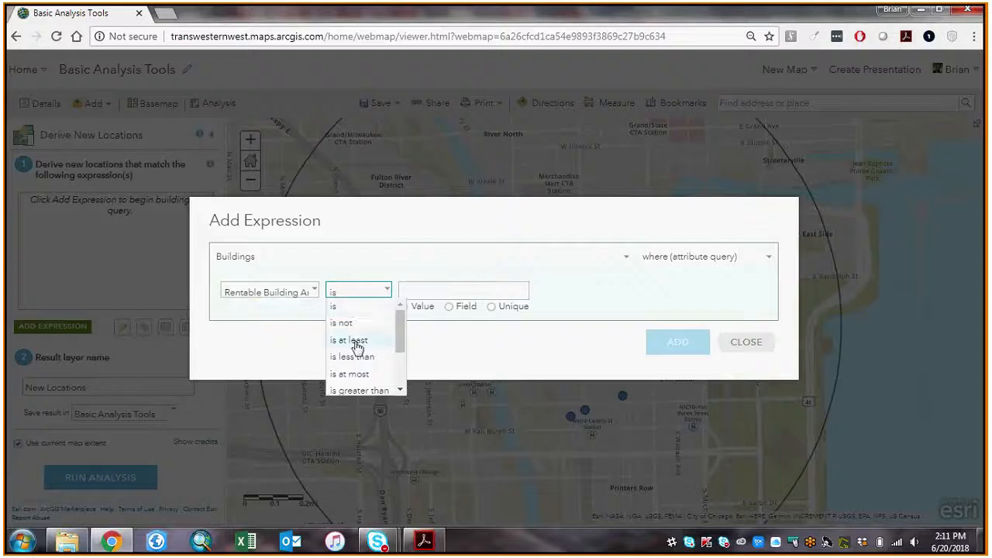
click(356, 341)
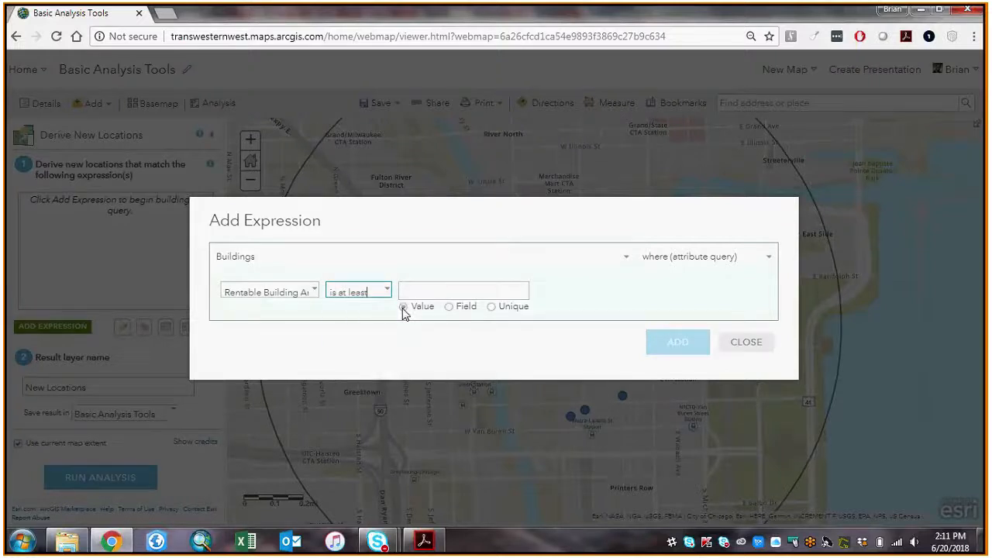
click(442, 293)
text(112)
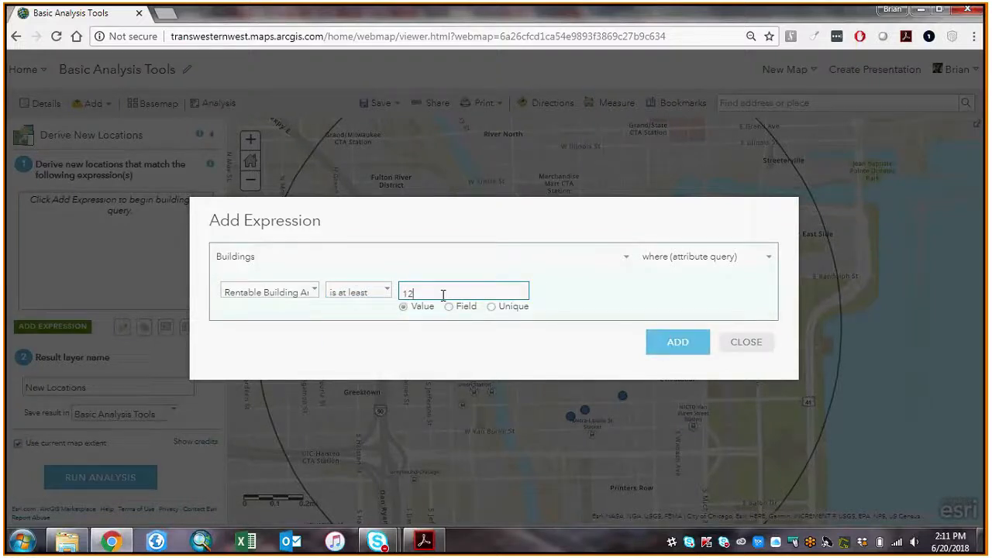
text(00000)
click(675, 316)
click(675, 343)
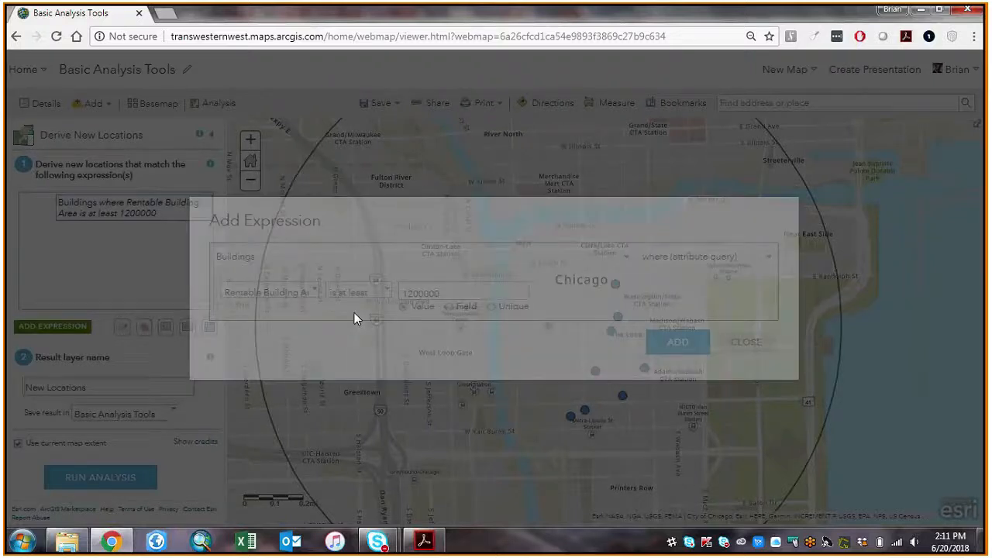
Step: Add a second expression for Buildings that intersects Buffer 2 of 200 W Madison (Points)
click(55, 326)
click(705, 257)
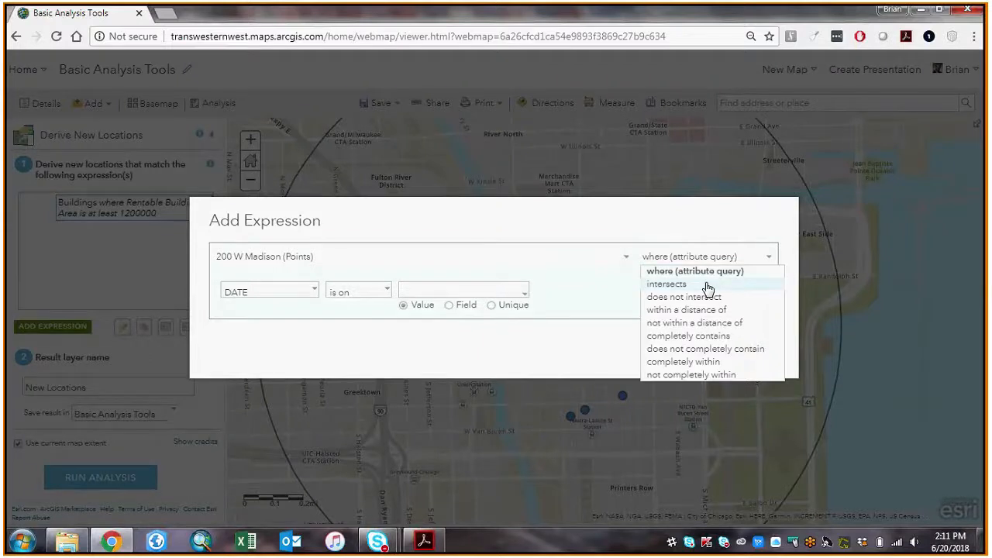
click(364, 257)
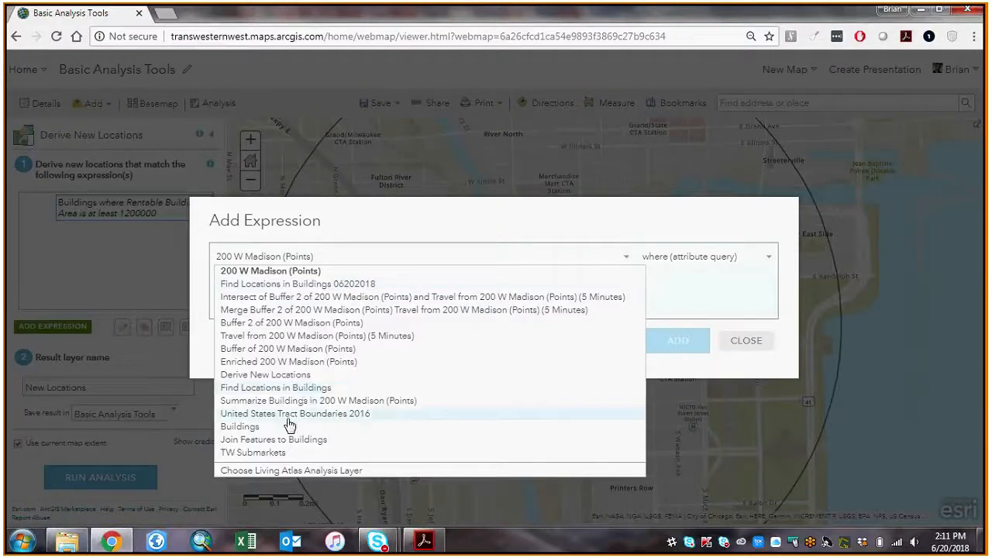
click(259, 427)
click(679, 257)
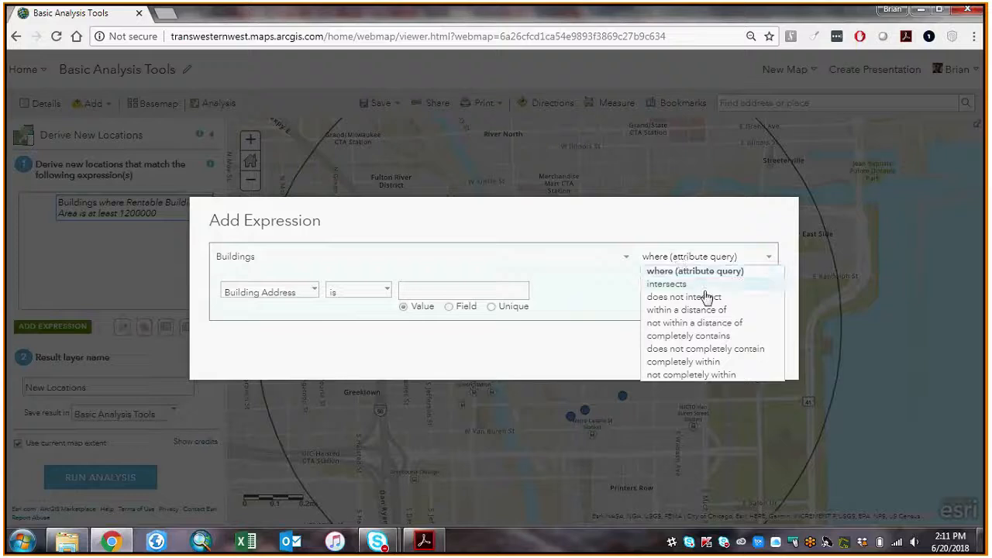
click(699, 285)
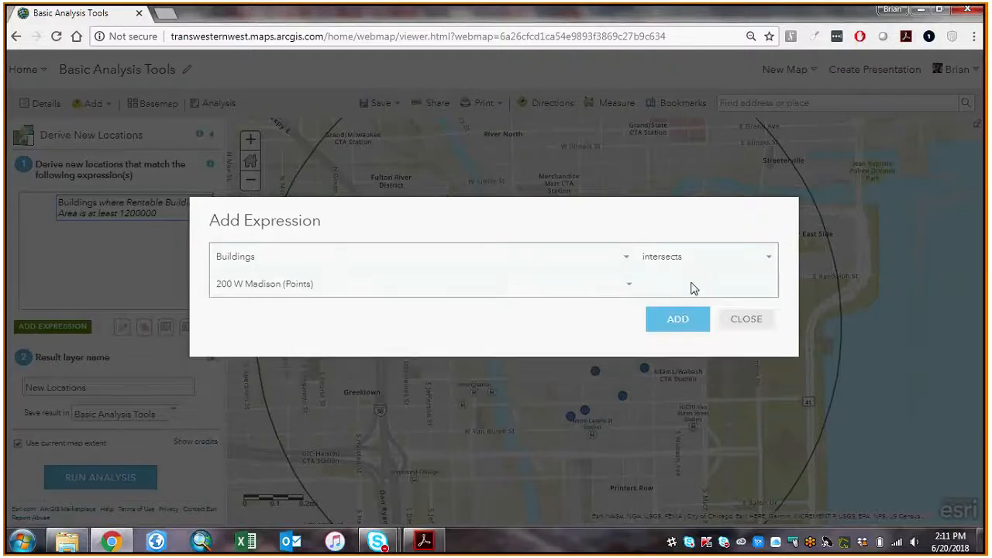
click(452, 286)
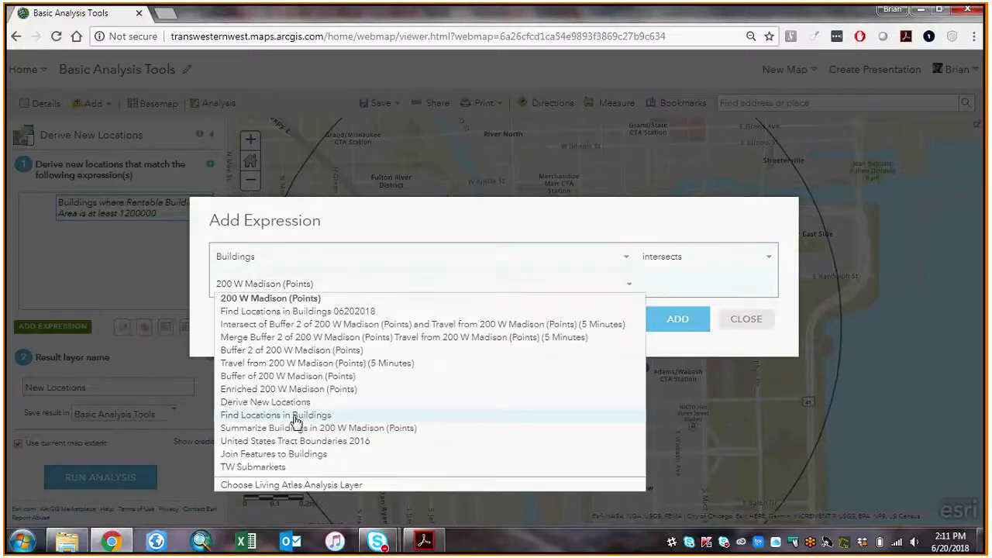
click(300, 349)
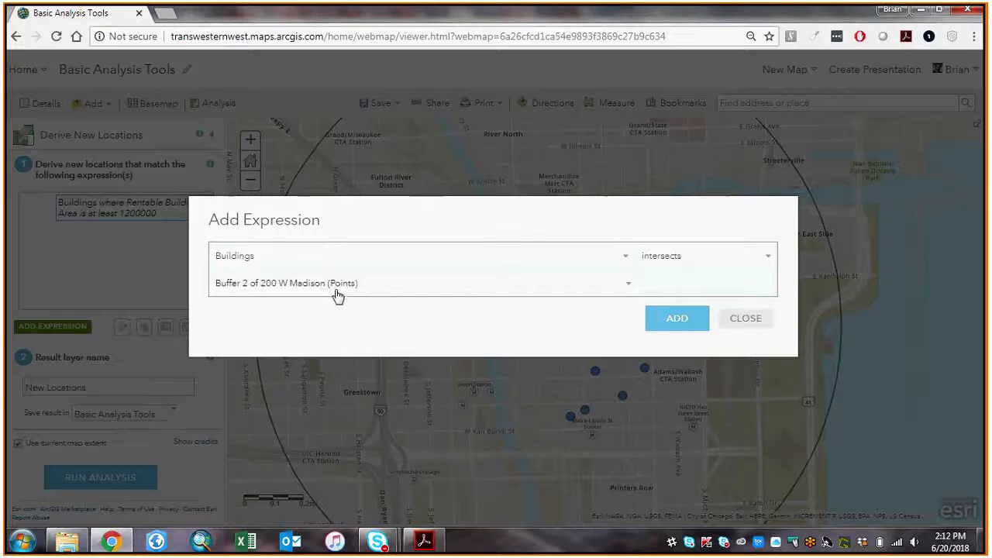
click(676, 325)
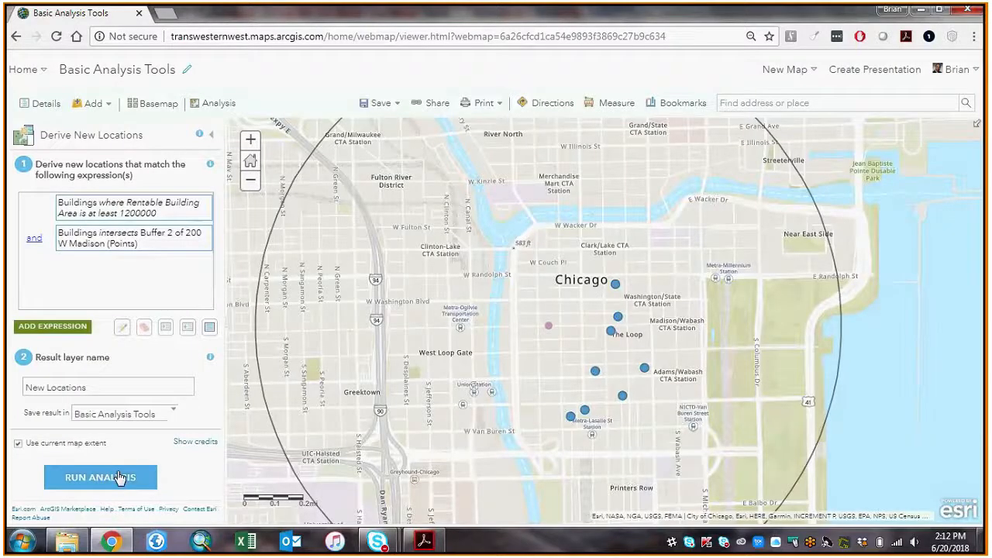
Step: Name the result layer New Locations 06202018 and run the Derive New Locations analysis
click(147, 392)
text(06202018)
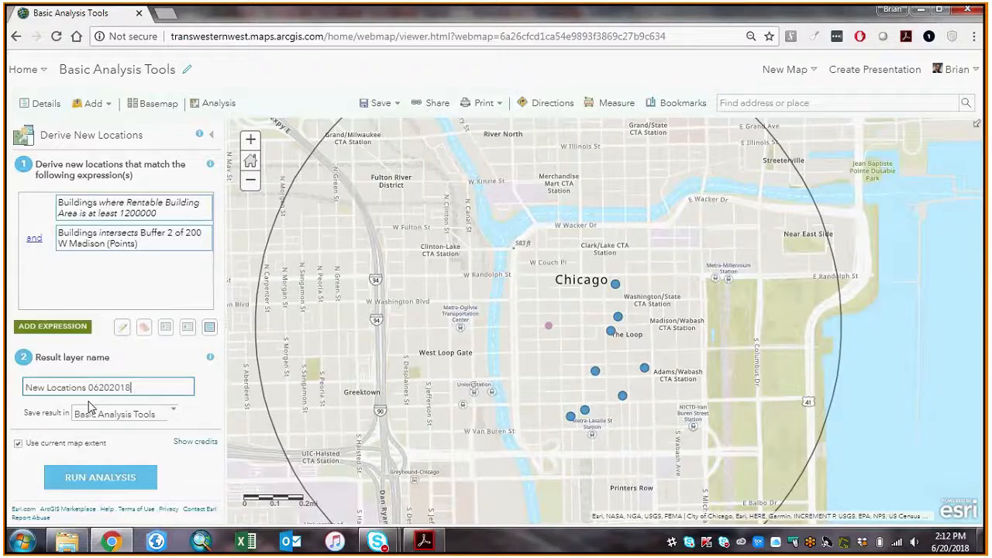
click(109, 478)
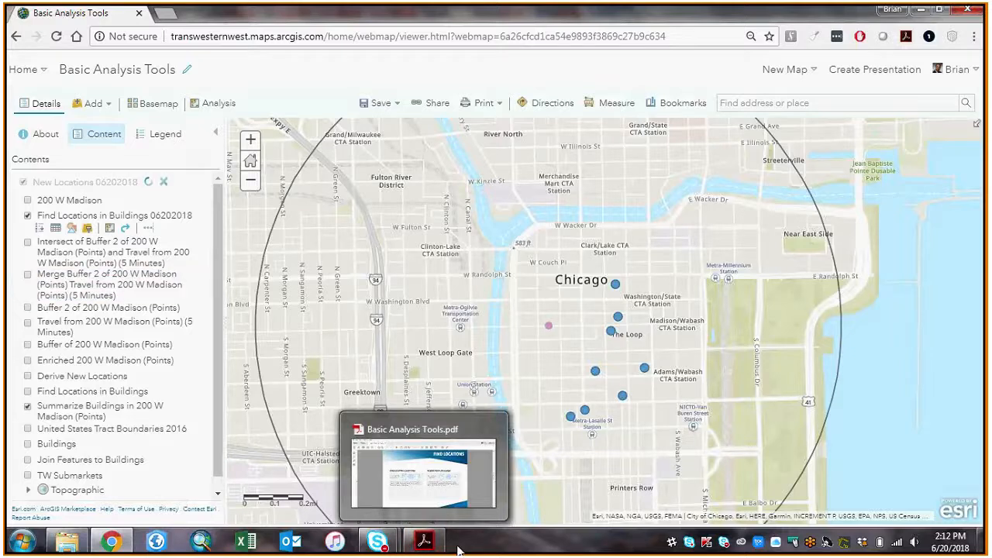
Step: Switch to Basic Analysis Tools.pdf in Adobe Acrobat, read the Data Enrichment page, and return to the web map in Chrome
click(413, 419)
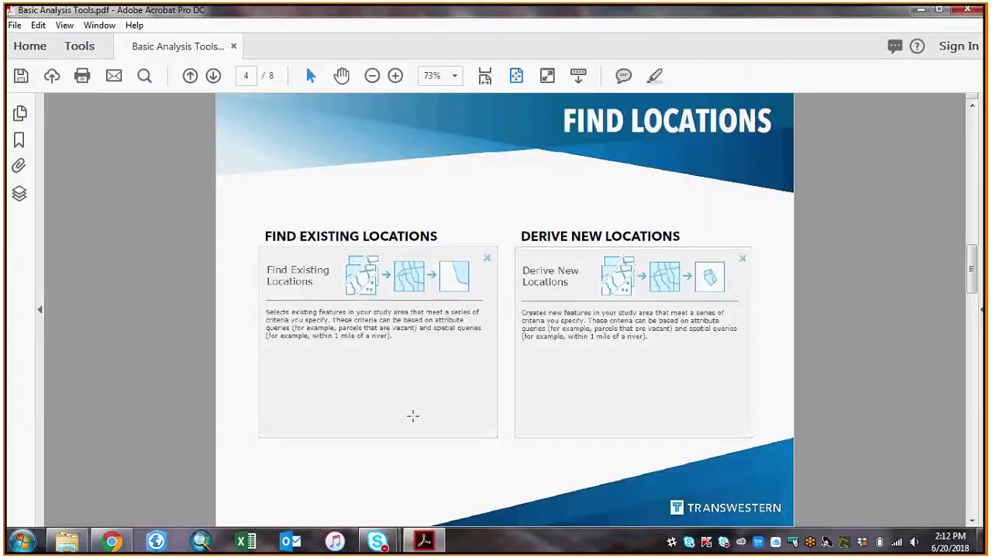
scroll(241, 246, down, 1)
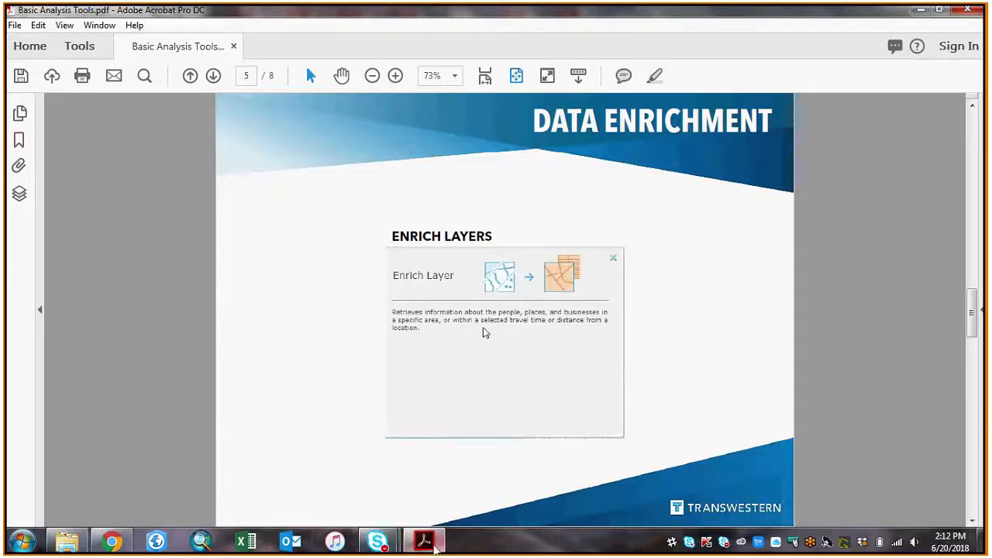
click(109, 542)
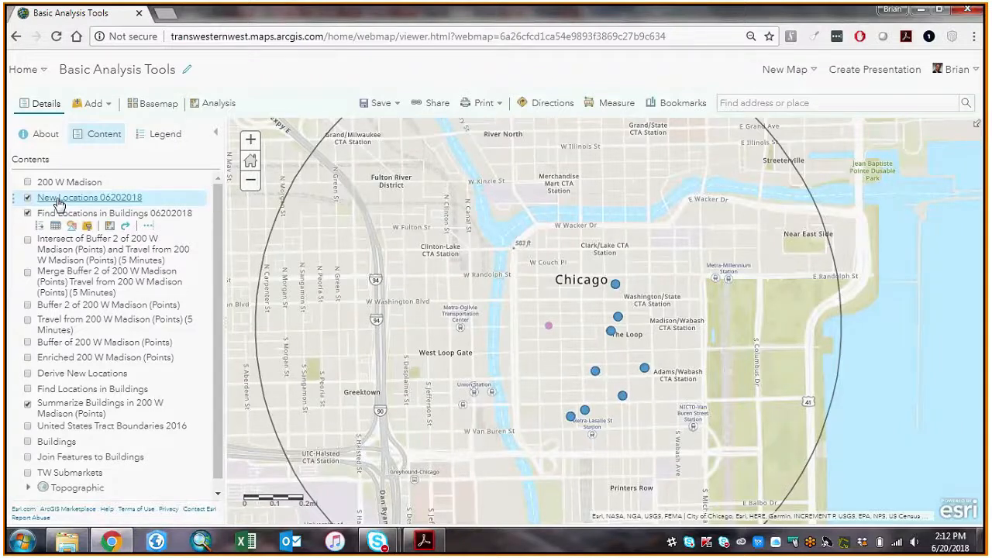
Step: Remove the New Locations 06202018 and Find Locations in Buildings 06202018 layers from the map
click(147, 210)
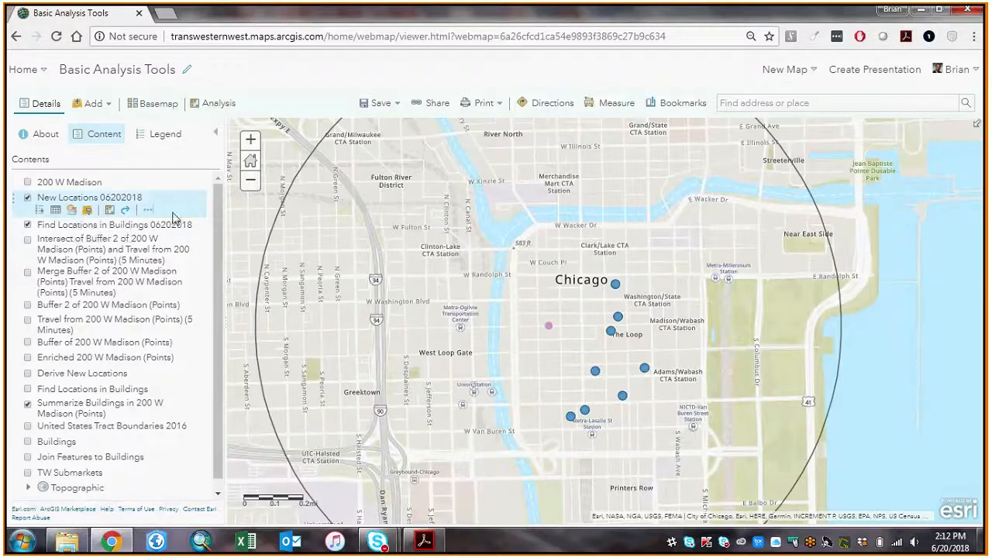
click(147, 212)
click(186, 350)
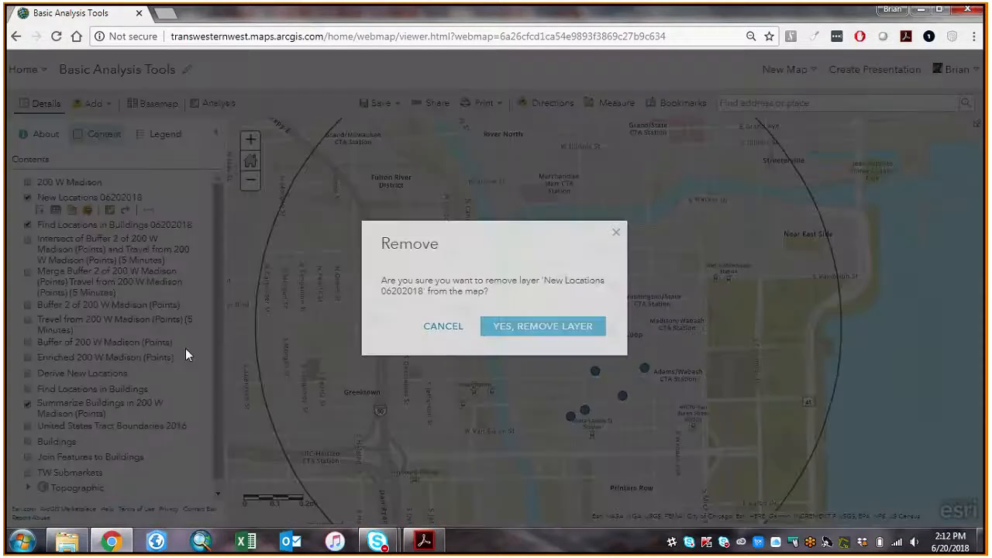
click(496, 325)
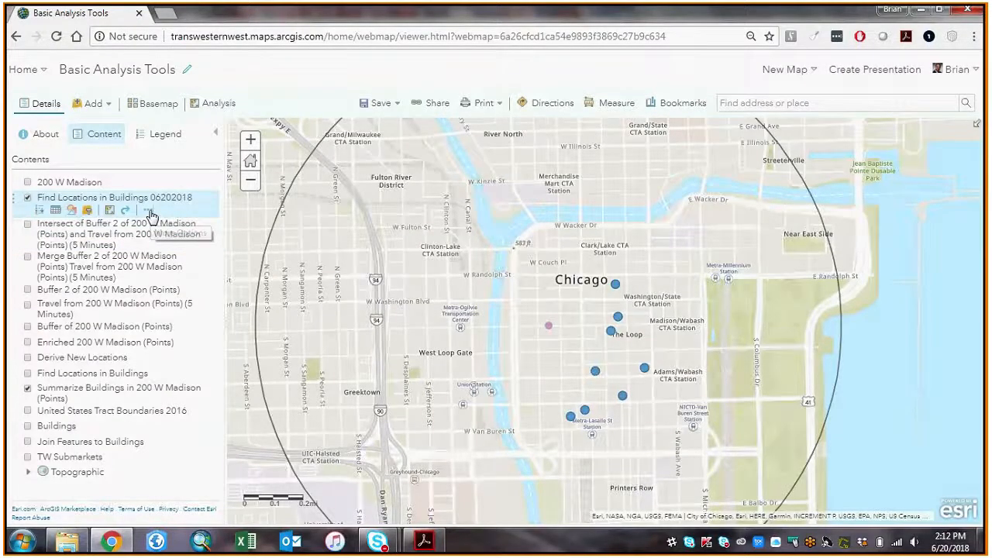
click(150, 212)
click(186, 349)
click(553, 329)
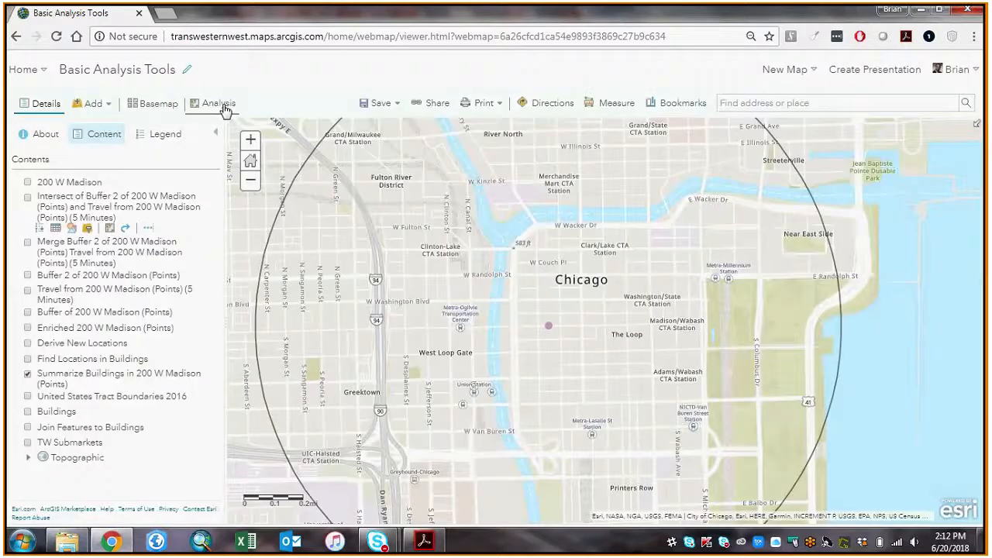
Step: Set up Enrich Layer for the layer Intersect of Buffer 2 of 200 W Madison (Points) and Travel from 200 W Madison (Points) (5 Minutes)
click(223, 108)
click(52, 187)
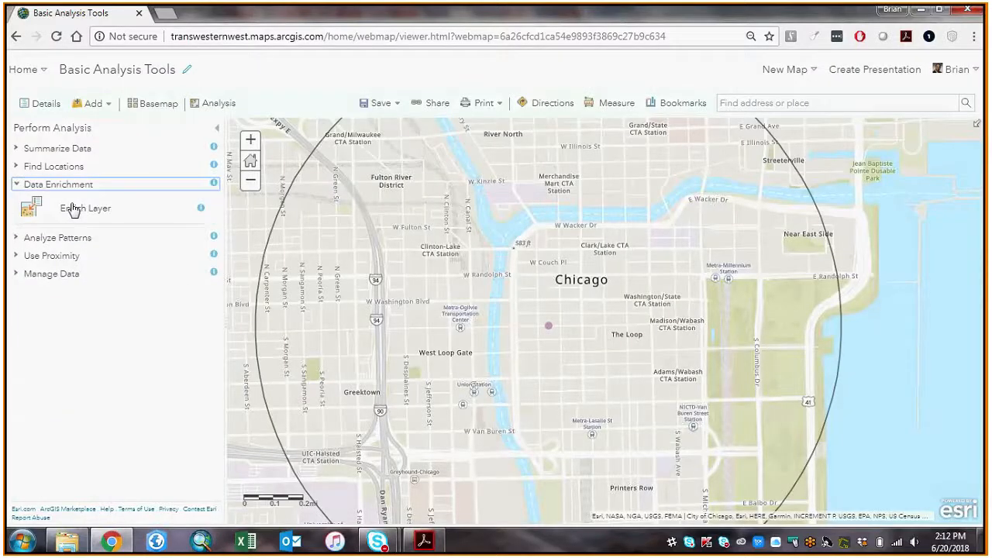
click(73, 208)
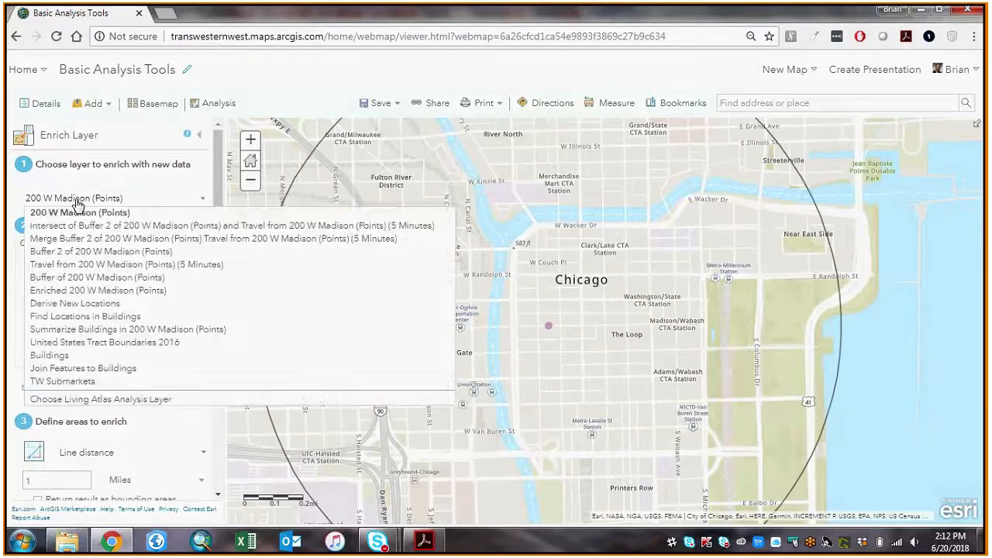
click(78, 199)
click(88, 226)
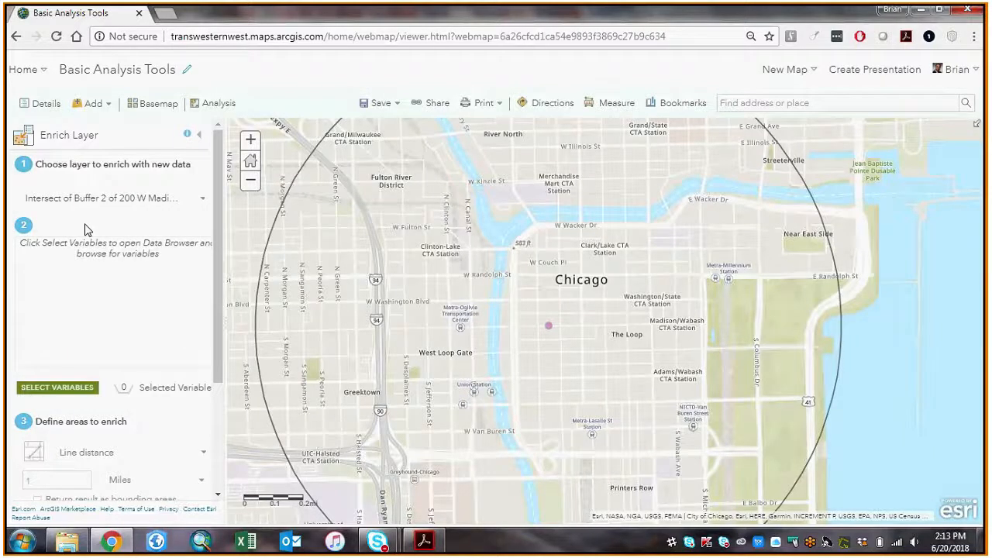
Step: Select the enrichment variables 2017 Median Household Income, 2017 Total Population and Retail Goods (Monthly), and apply them
click(60, 389)
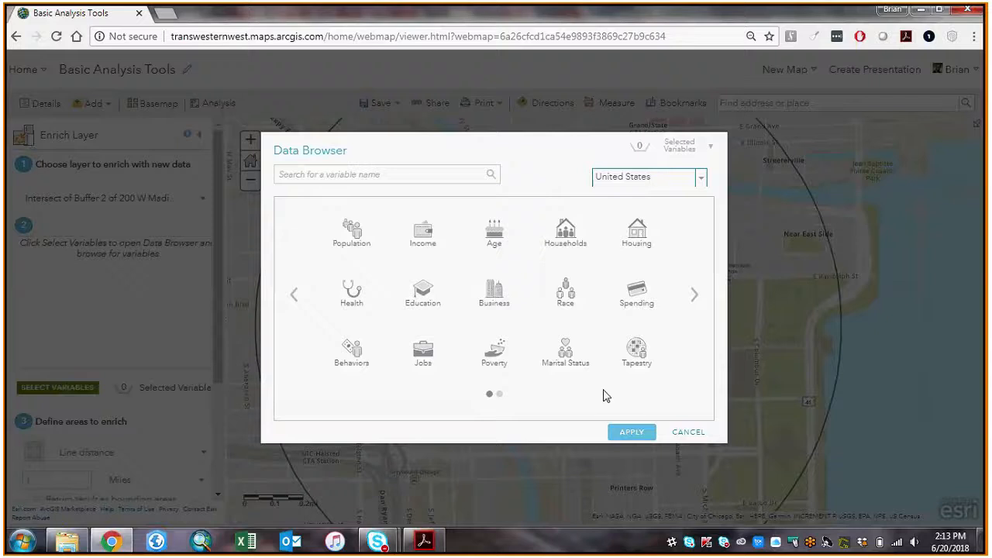
click(430, 241)
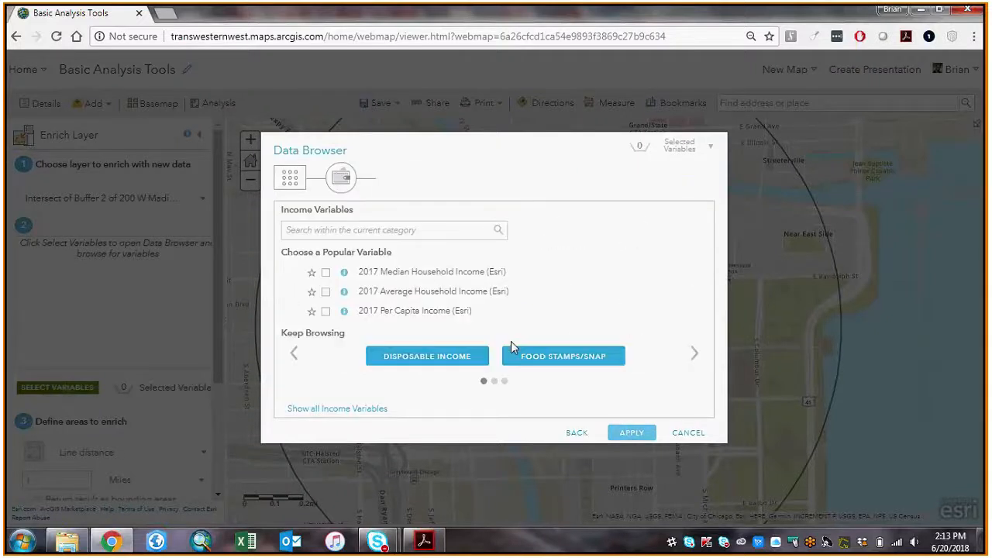
click(325, 272)
click(290, 177)
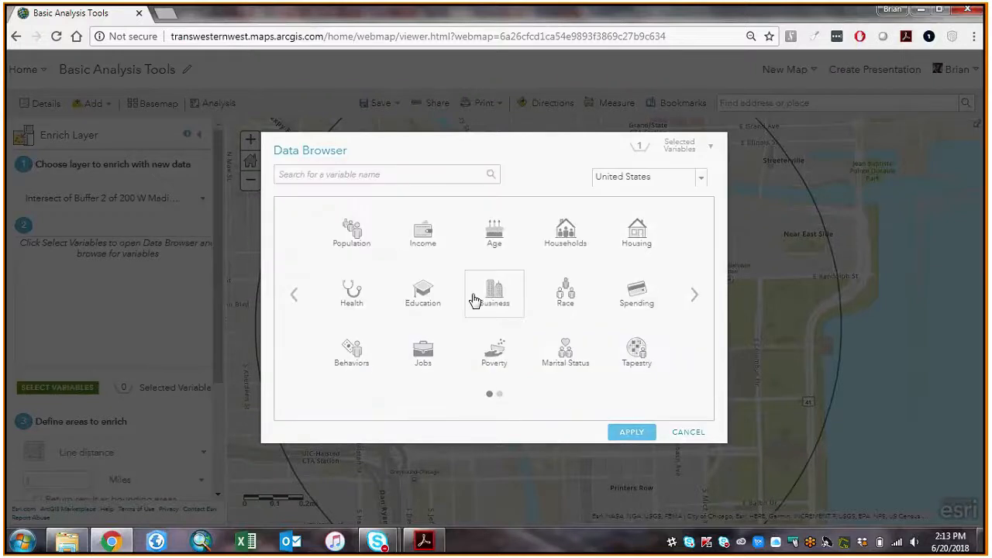
click(371, 256)
click(325, 272)
click(292, 187)
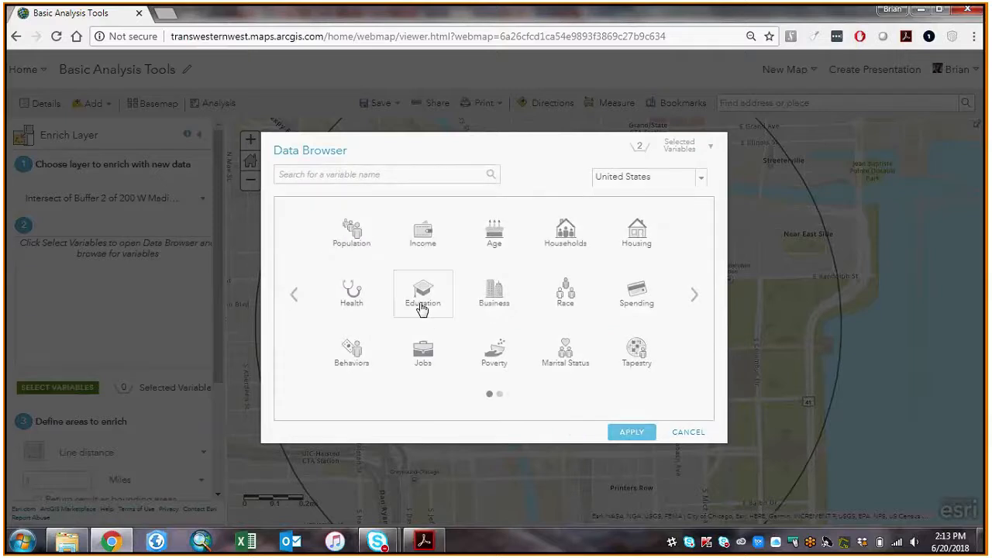
click(629, 300)
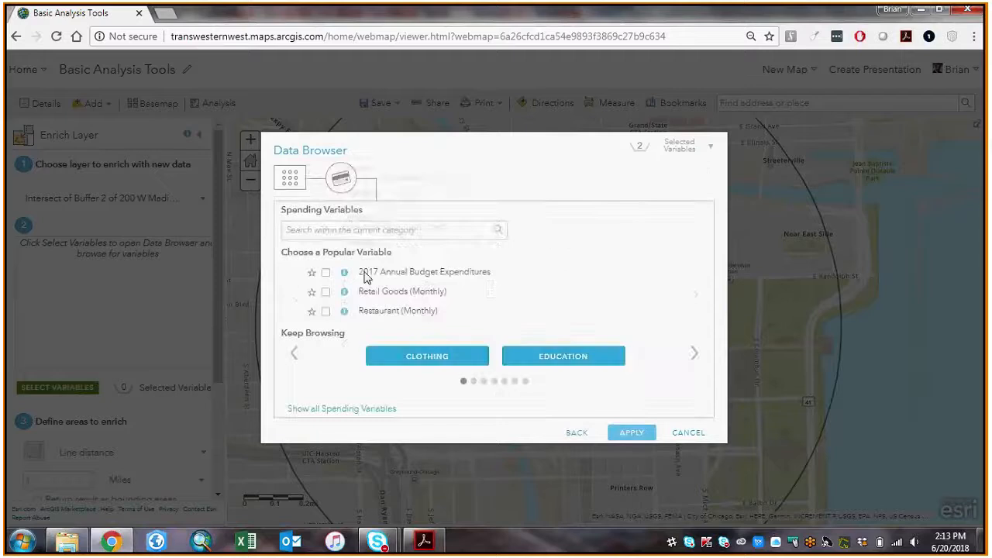
click(326, 292)
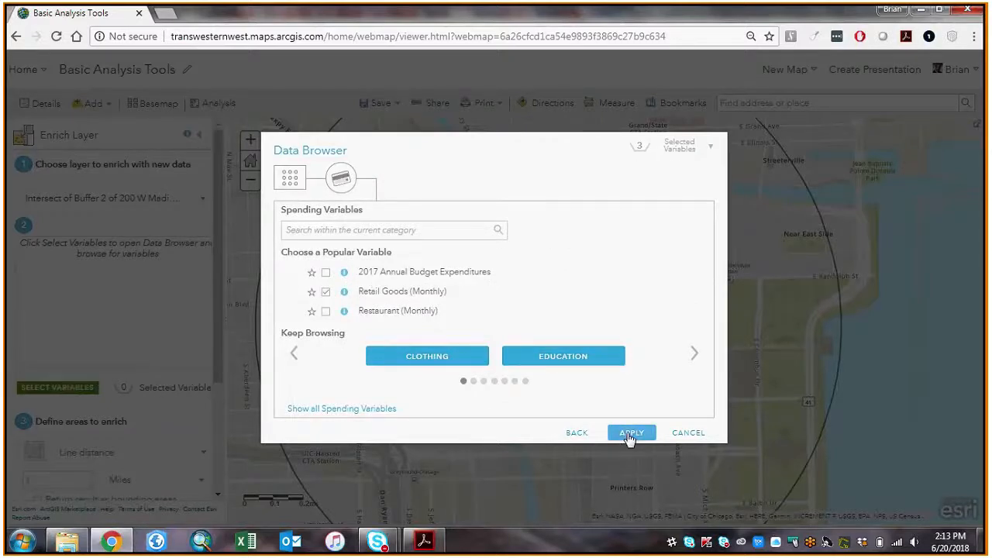
click(629, 436)
Step: Name the enriched result layer 200 Madison 1 MI DEMO STATS and run the analysis
scroll(68, 391, down, 2)
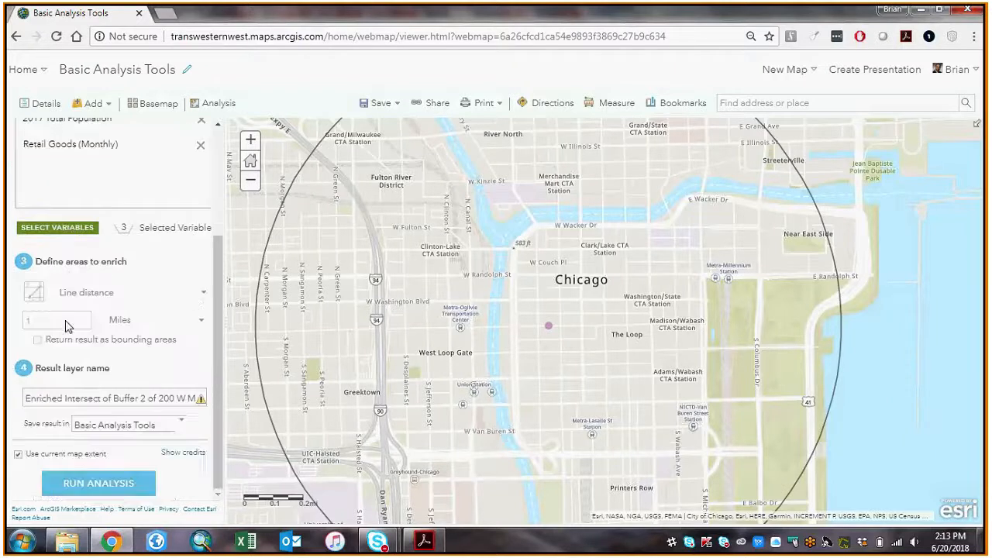
scroll(114, 331, up, 3)
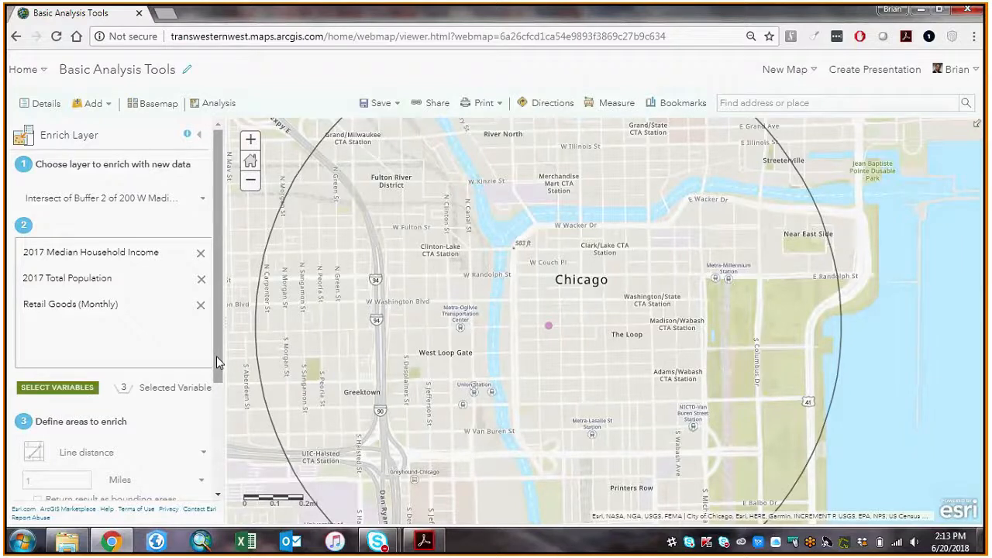
scroll(216, 355, down, 2)
drag(165, 406, 238, 416)
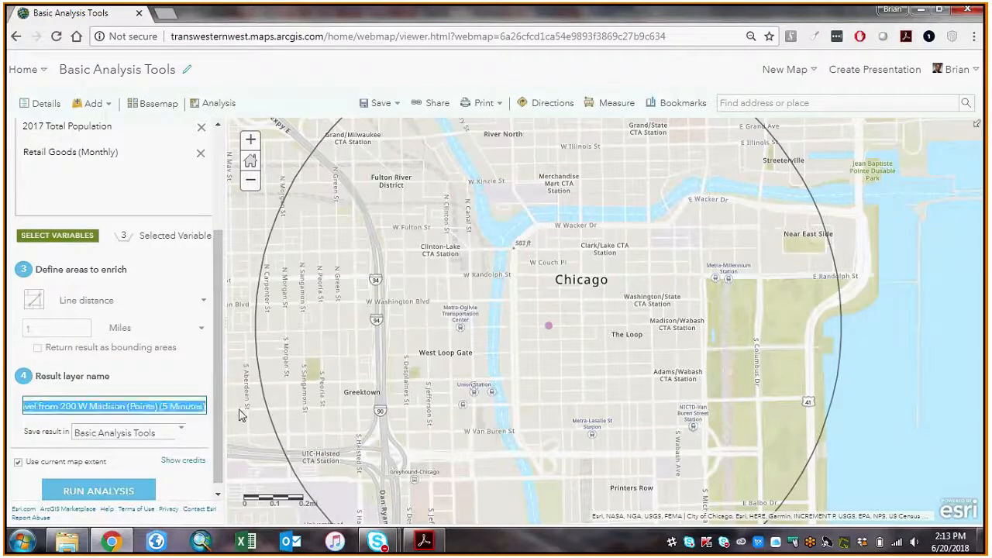
key(BackSpace)
key(BackSpace)
key(BackSpace)
key(BackSpace)
key(BackSpace)
key(BackSpace)
key(BackSpace)
key(BackSpace)
key(BackSpace)
key(BackSpace)
key(BackSpace)
key(BackSpace)
key(BackSpace)
key(BackSpace)
key(BackSpace)
key(BackSpace)
key(BackSpace)
key(BackSpace)
key(BackSpace)
key(BackSpace)
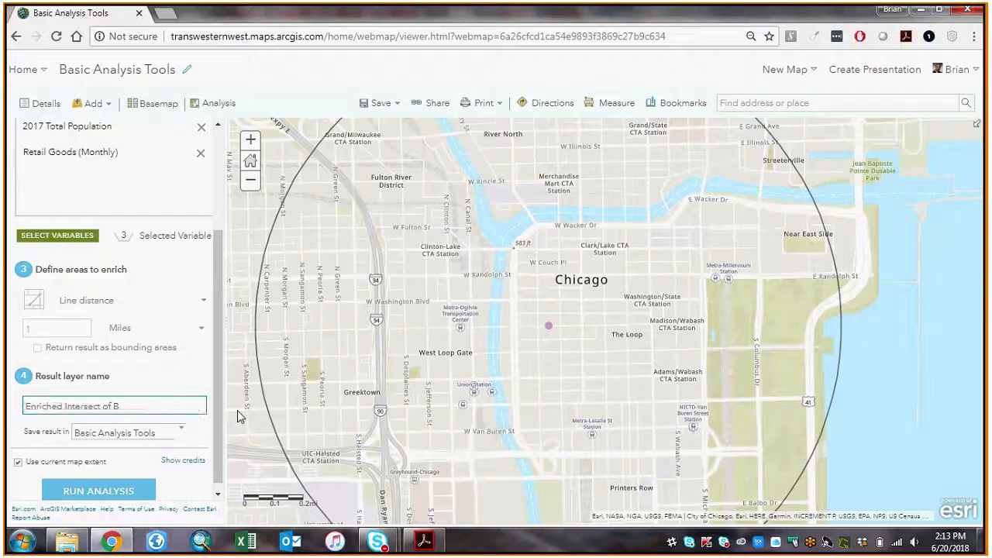
text(200 M)
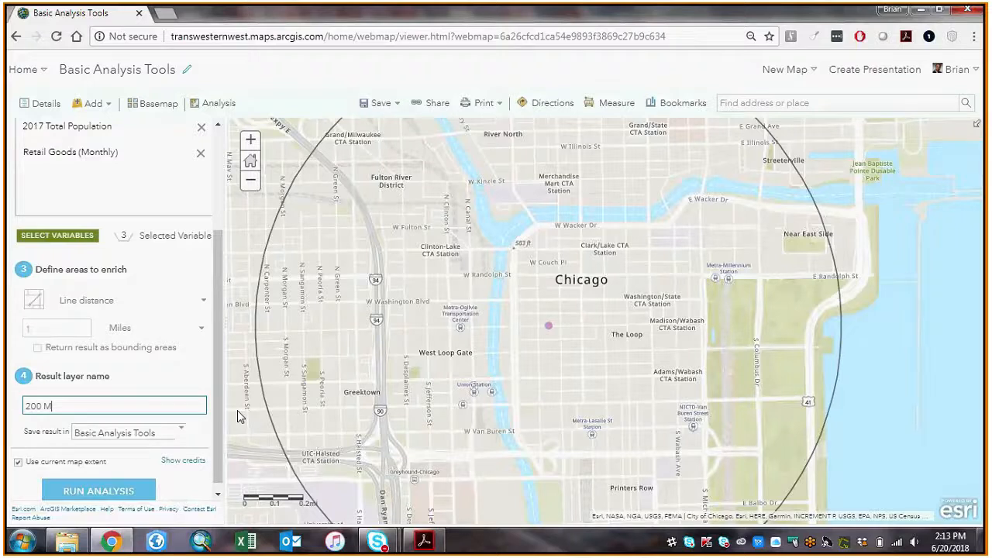
text(adison 1 MI DEMO STATS)
click(132, 489)
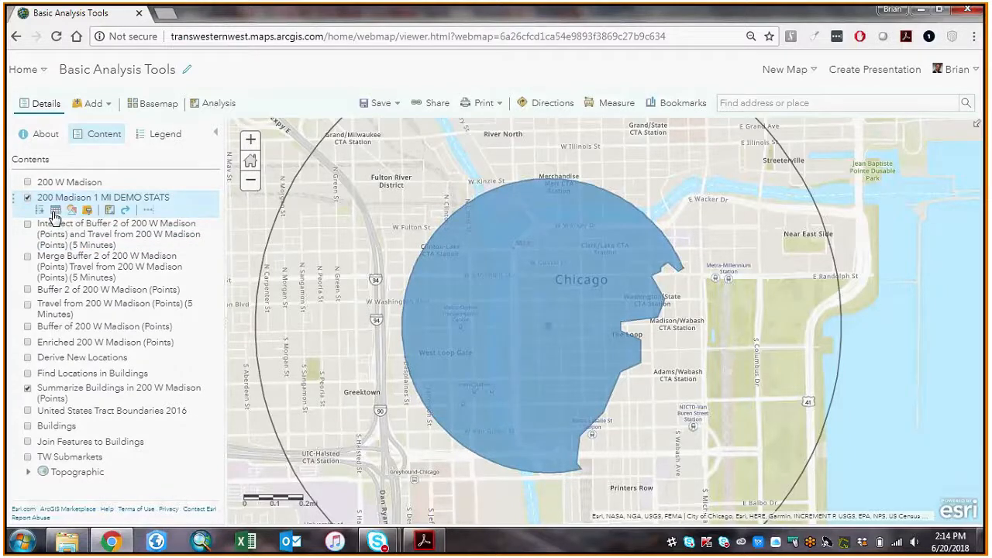
Step: Examine the income, population and retail goods fields in the 200 Madison 1 MI DEMO STATS attribute table, and close it
click(55, 210)
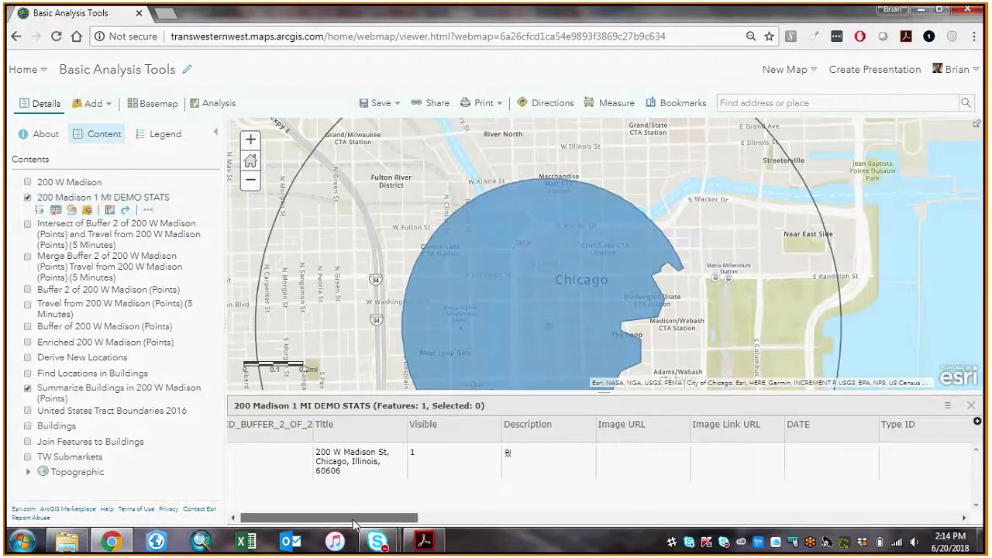
click(603, 519)
drag(607, 525, 899, 503)
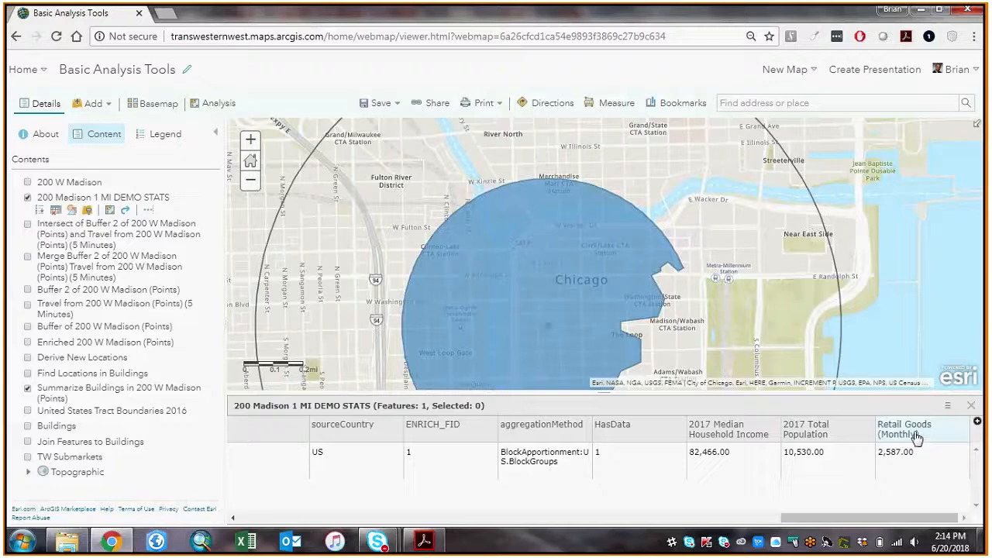
click(972, 408)
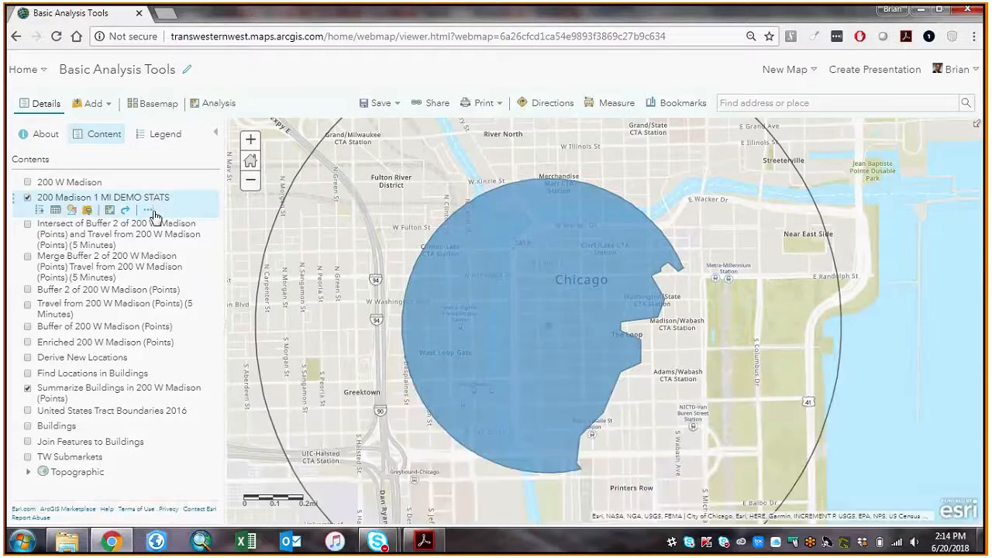
Step: Remove the layer 200 Madison 1 MI DEMO STATS from the map
click(151, 211)
click(169, 353)
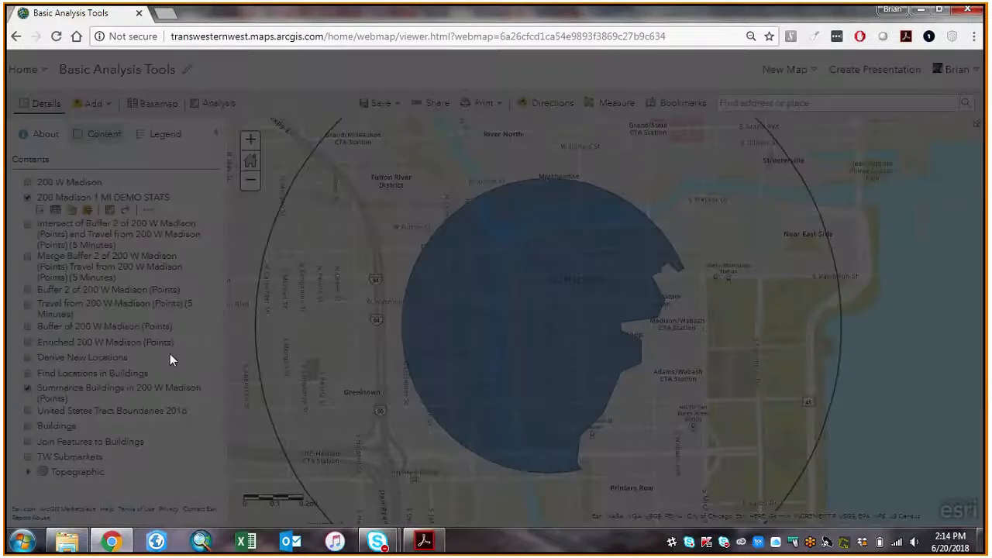
click(565, 336)
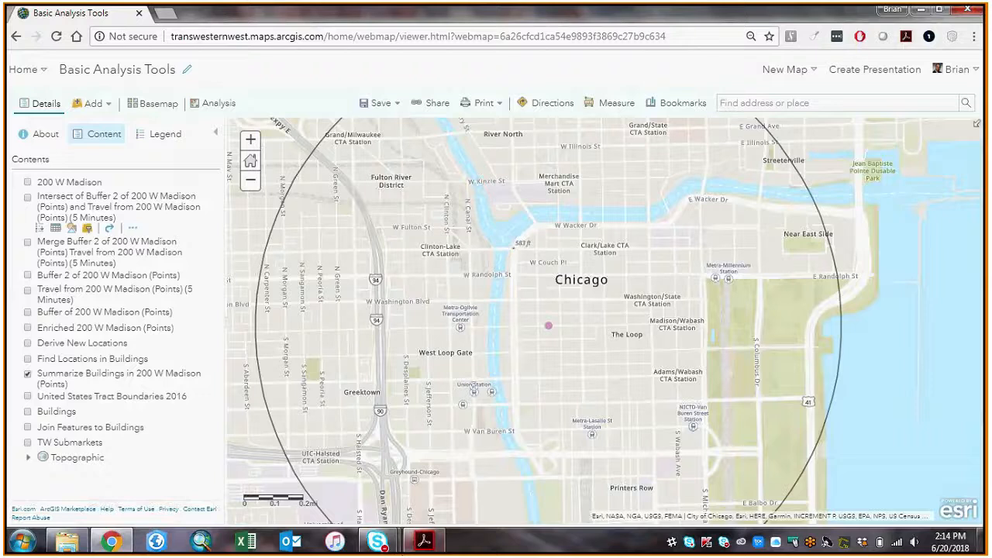
Step: Switch to the Basic Analysis Tools PDF, view the Use Proximity slide, and return to the web map
key(alt+Tab)
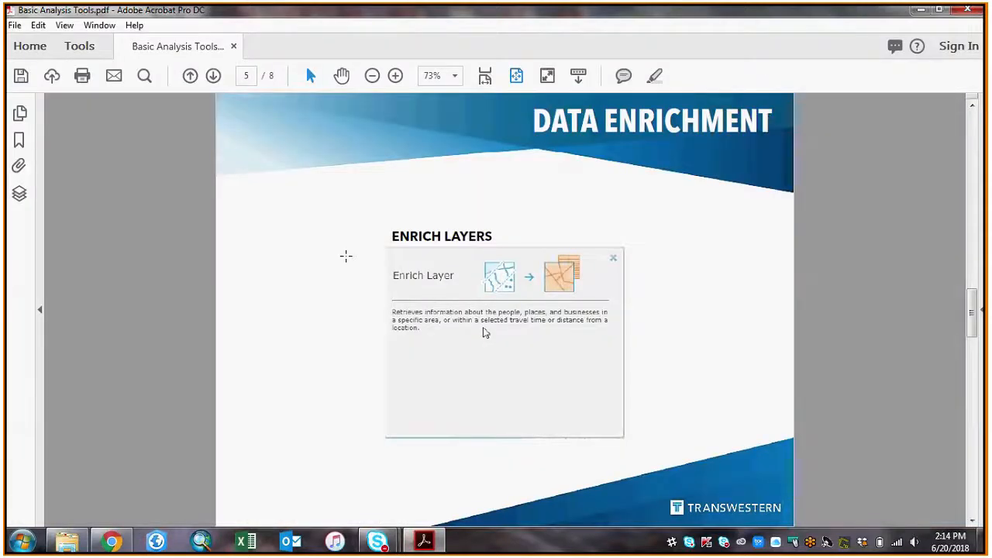
scroll(346, 255, down, 1)
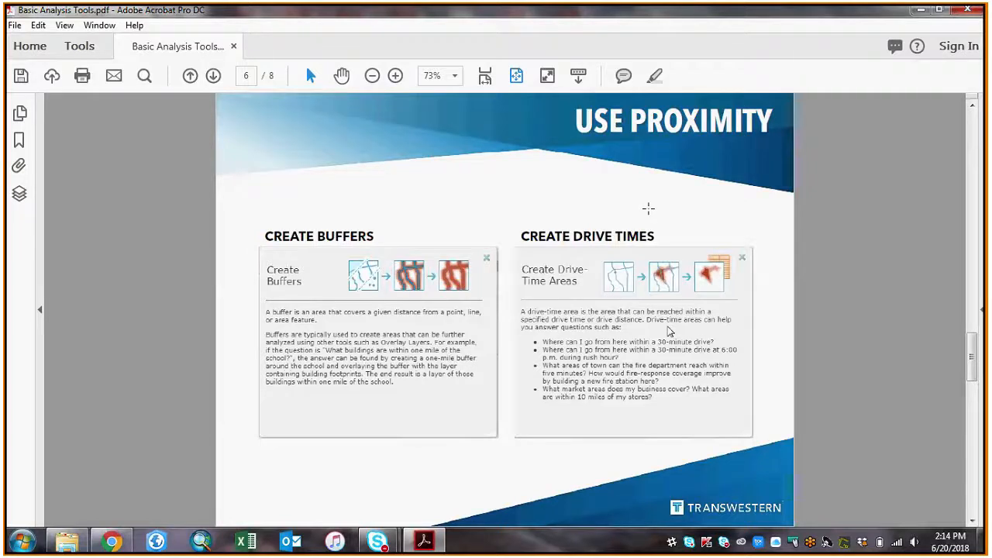
key(alt+Tab)
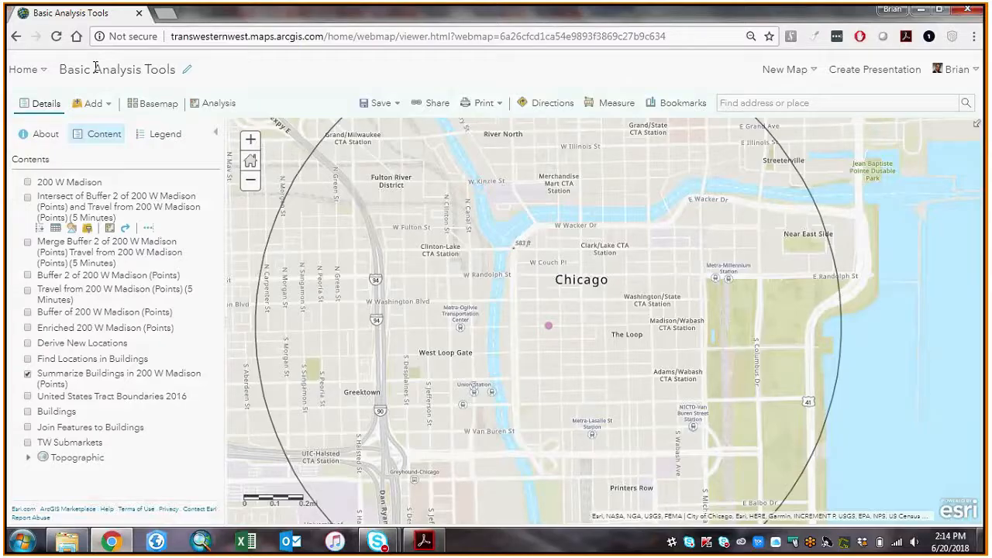
Step: Create 1-mile buffers around the Buildings layer with Create Buffers, using the current map extent, and run the analysis
click(225, 107)
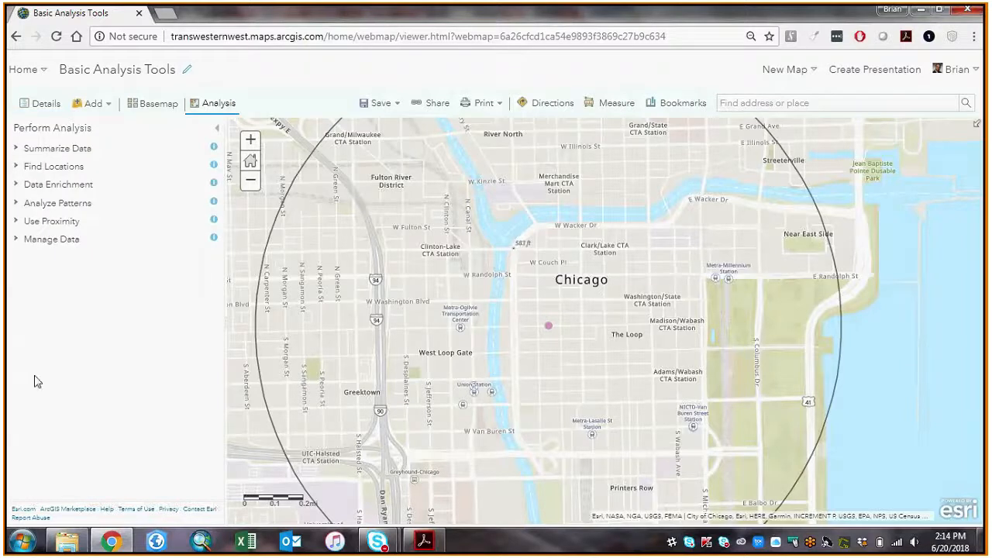
click(55, 222)
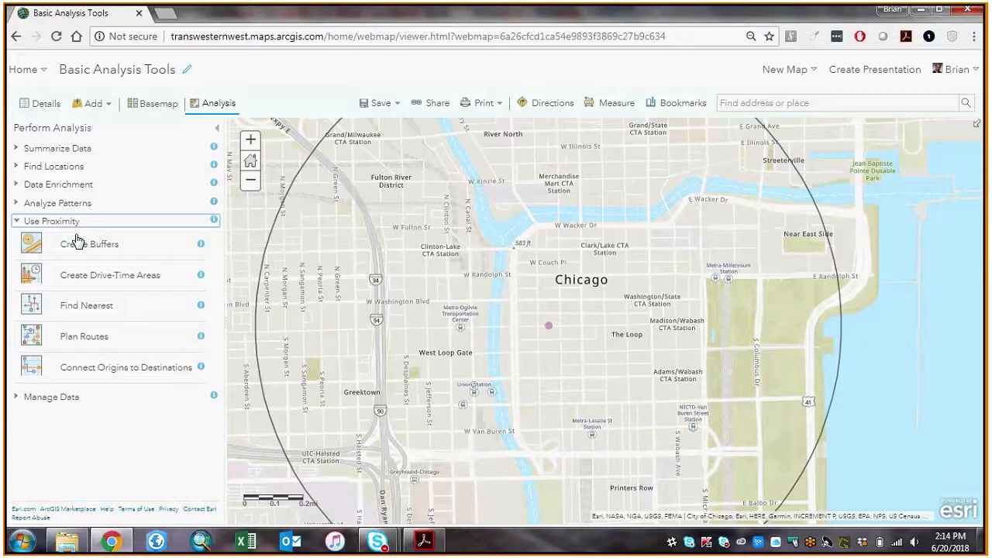
click(77, 241)
click(78, 330)
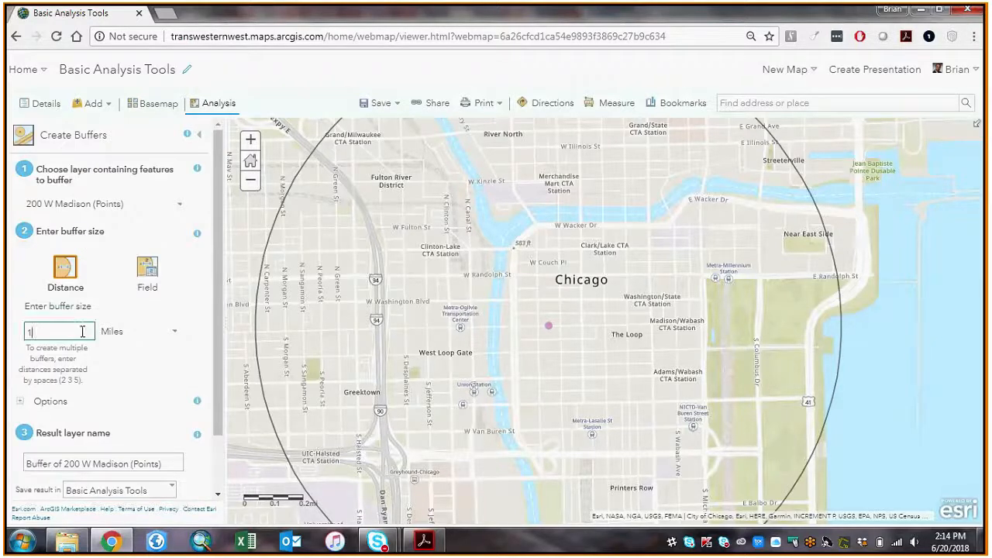
double_click(79, 331)
click(133, 207)
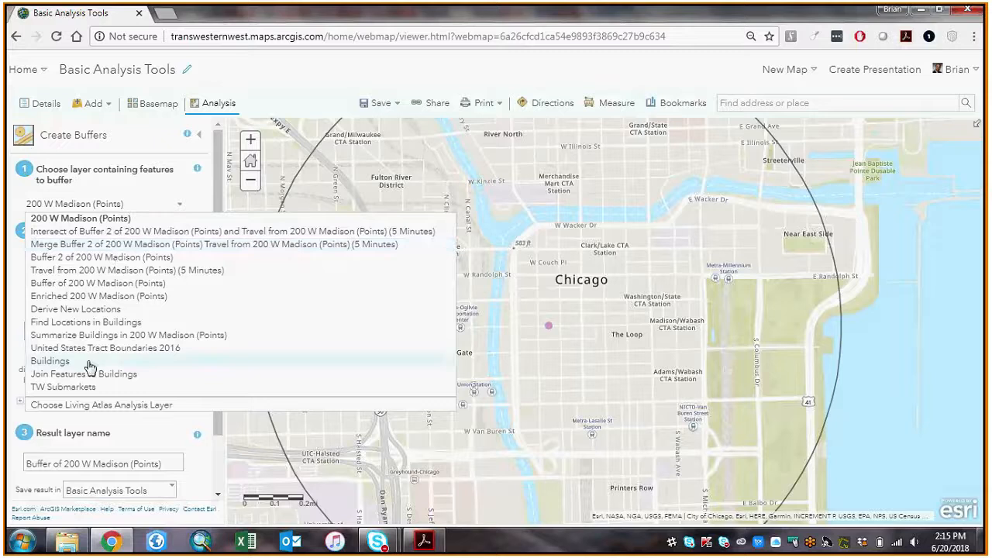
click(50, 361)
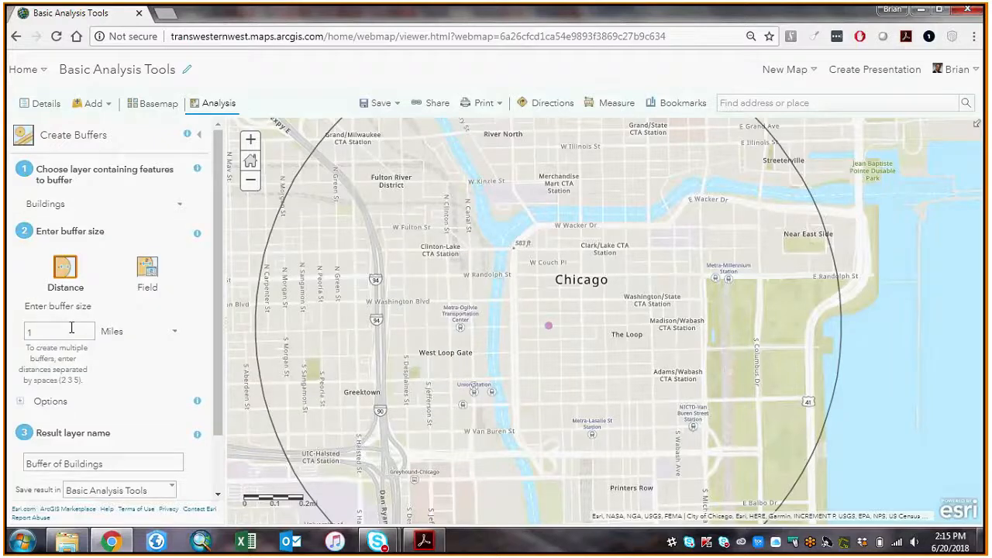
click(72, 327)
scroll(148, 379, down, 2)
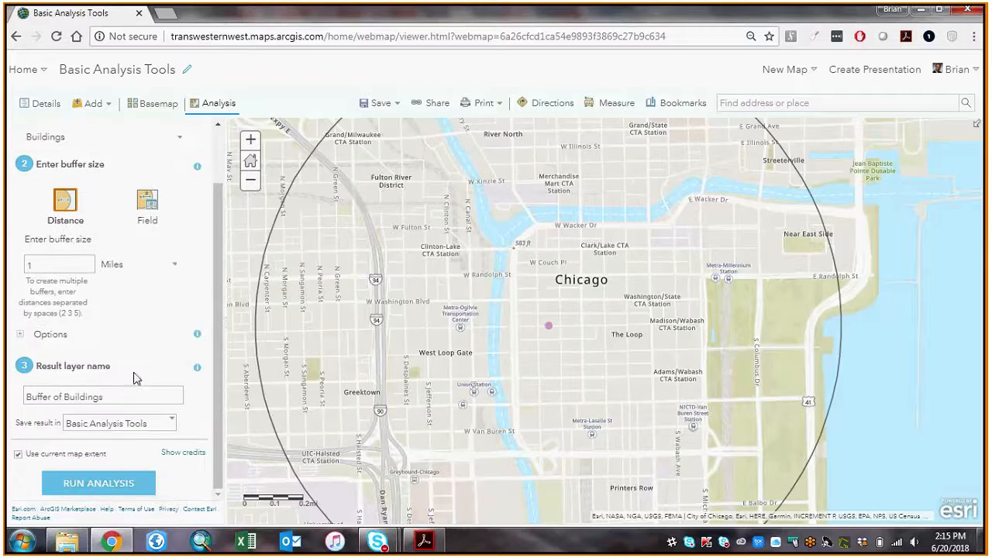
click(107, 483)
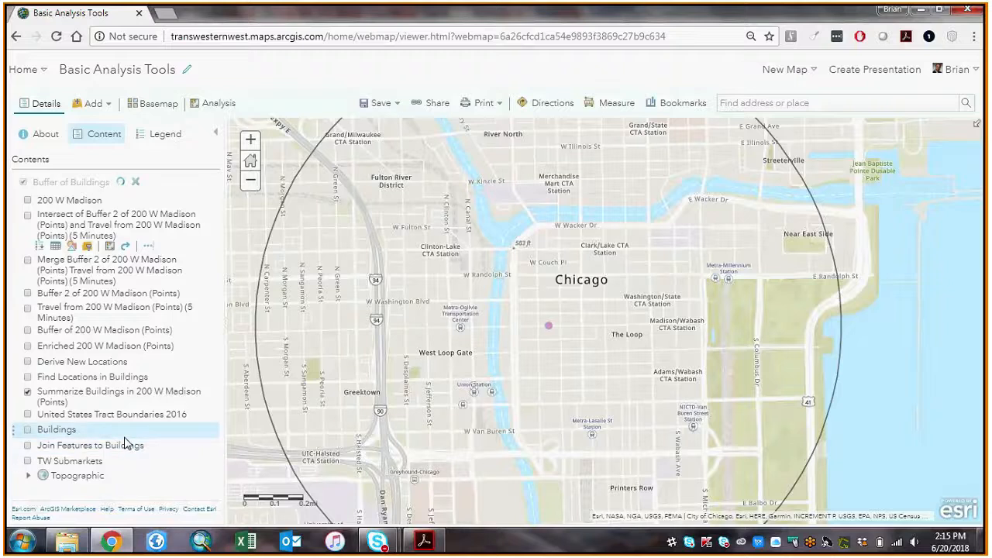
Step: Open Create Drive-Time Areas for 200 W Madison (Points) and review the available travel measures, choosing Driving Time
click(220, 105)
click(45, 222)
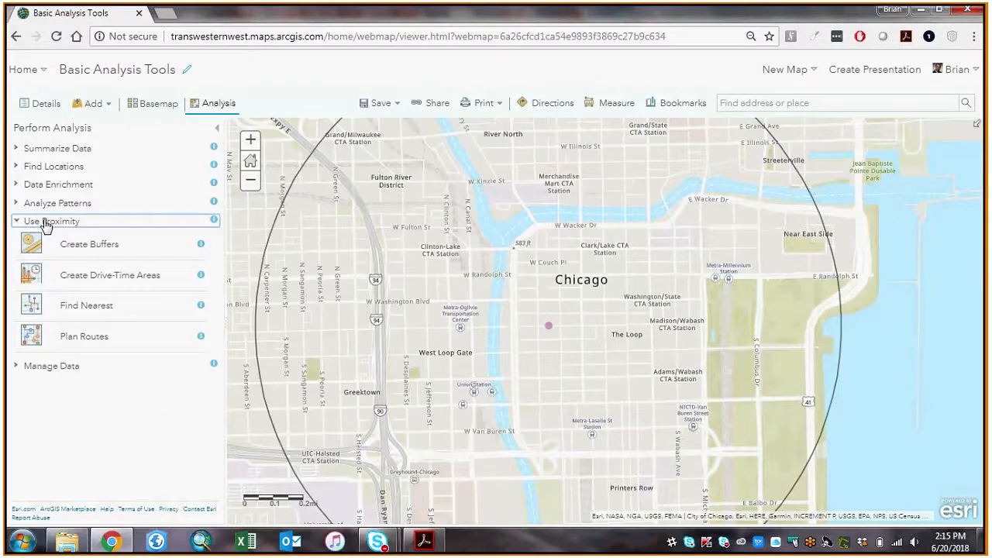
click(89, 275)
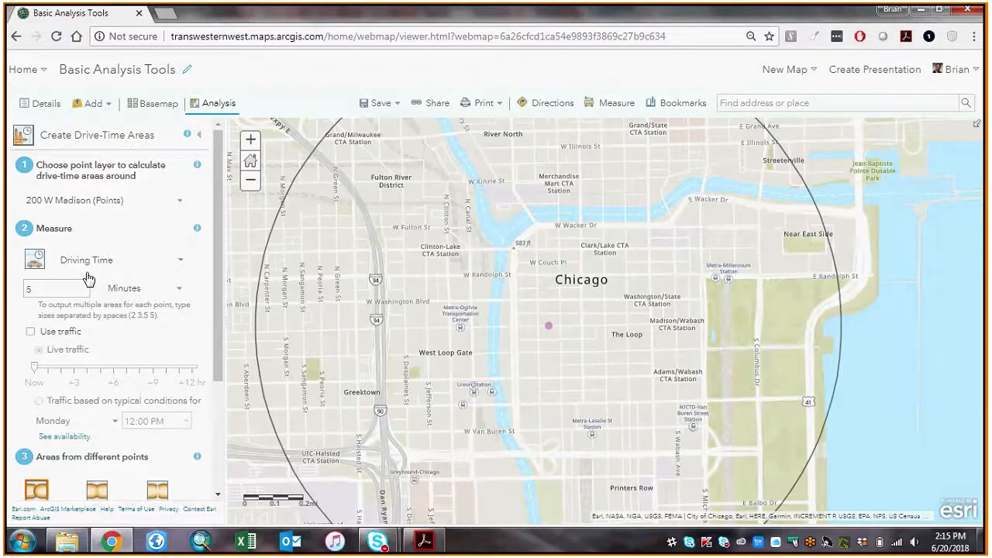
scroll(101, 232, down, 1)
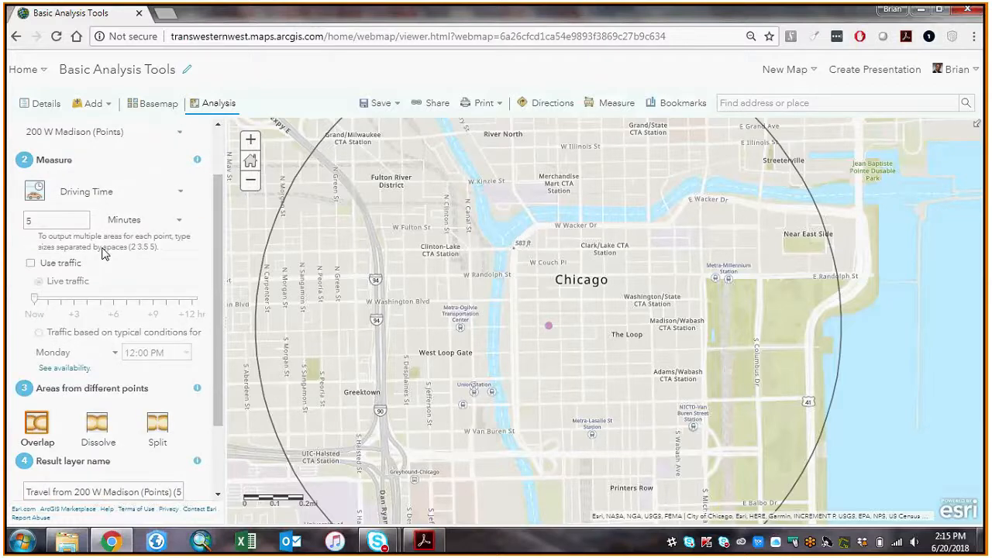
scroll(104, 254, up, 1)
click(96, 262)
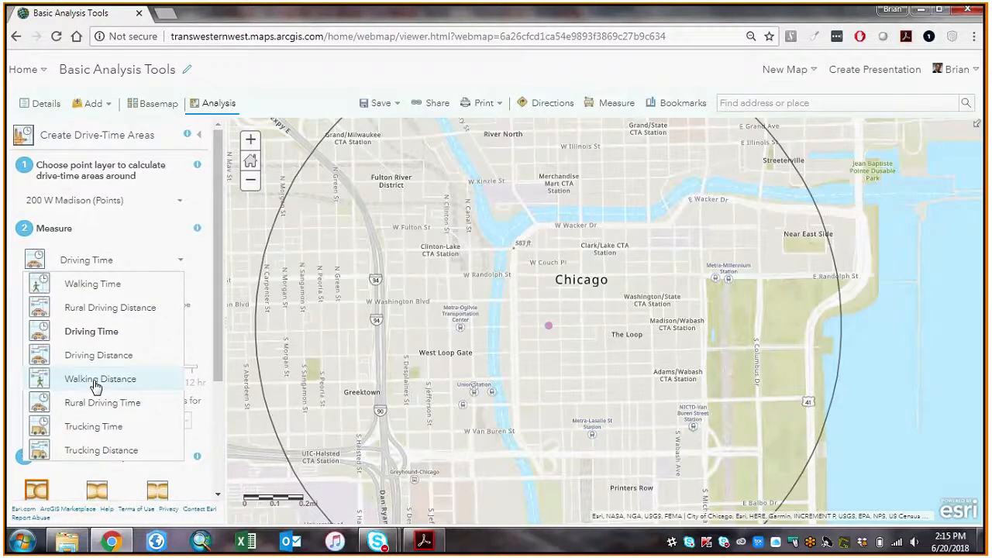
click(87, 338)
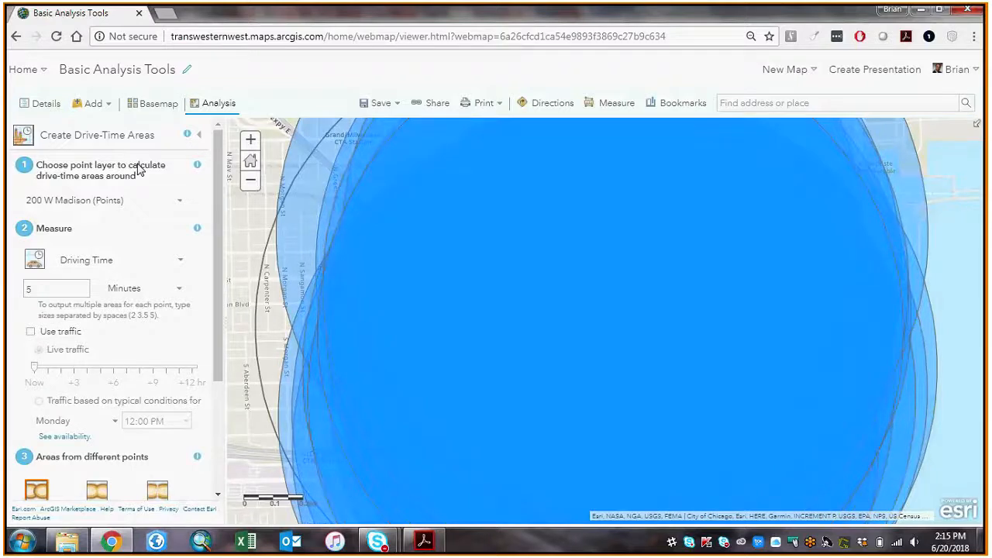
Step: Hide the Buffer of Buildings layer and reopen the Create Drive-Time Areas tool
click(40, 104)
click(28, 198)
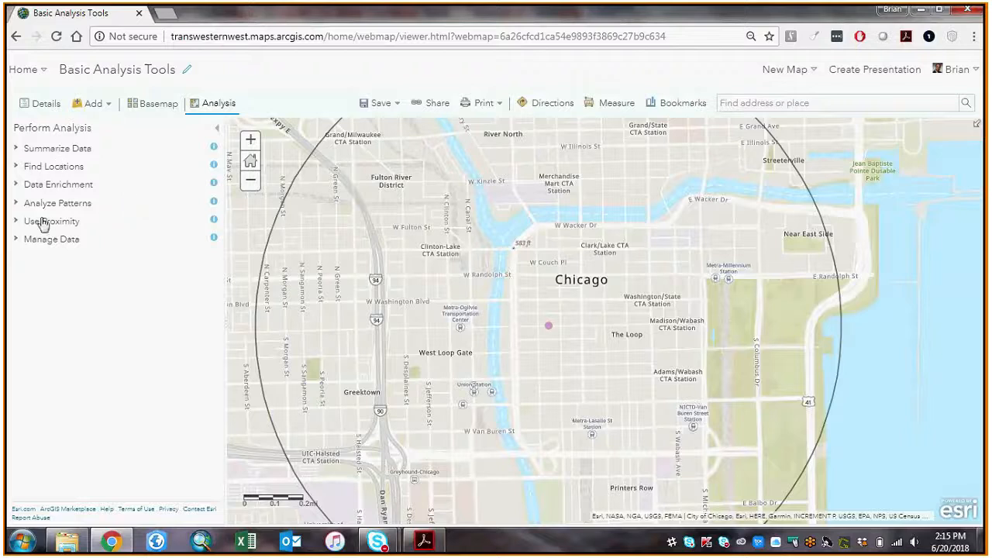
click(43, 222)
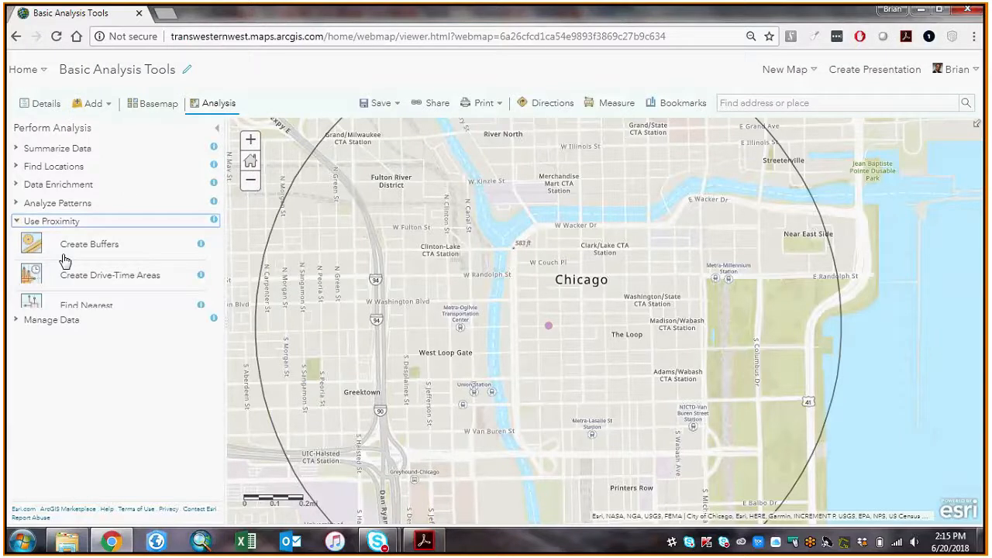
click(68, 281)
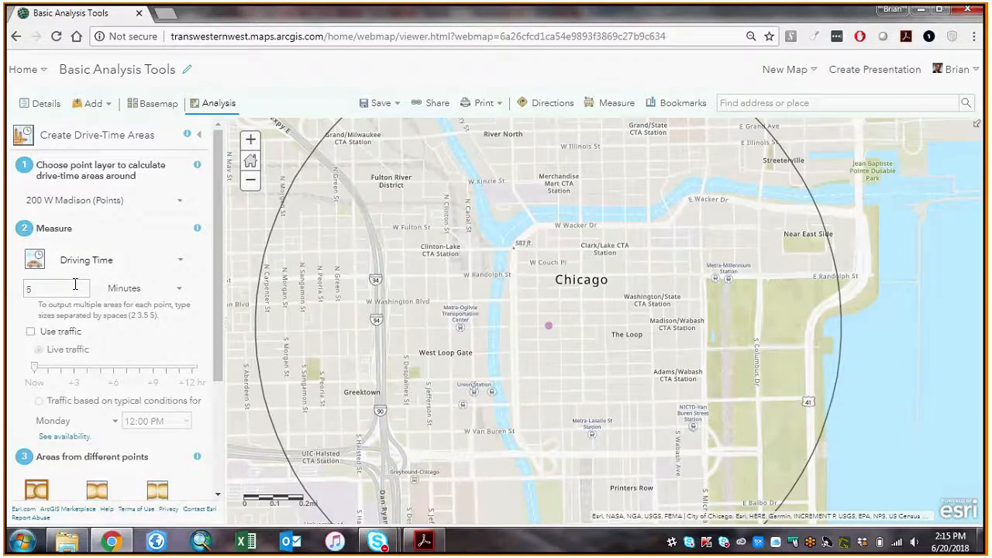
Step: Enable traffic for the 5-minute driving time, based on typical conditions for Wednesday at 5:00 PM
click(48, 332)
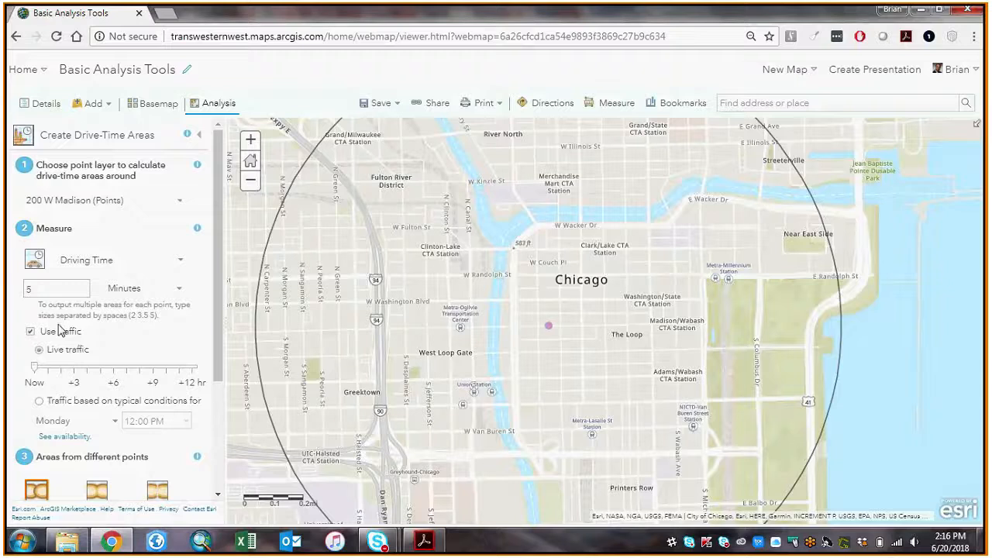
click(39, 401)
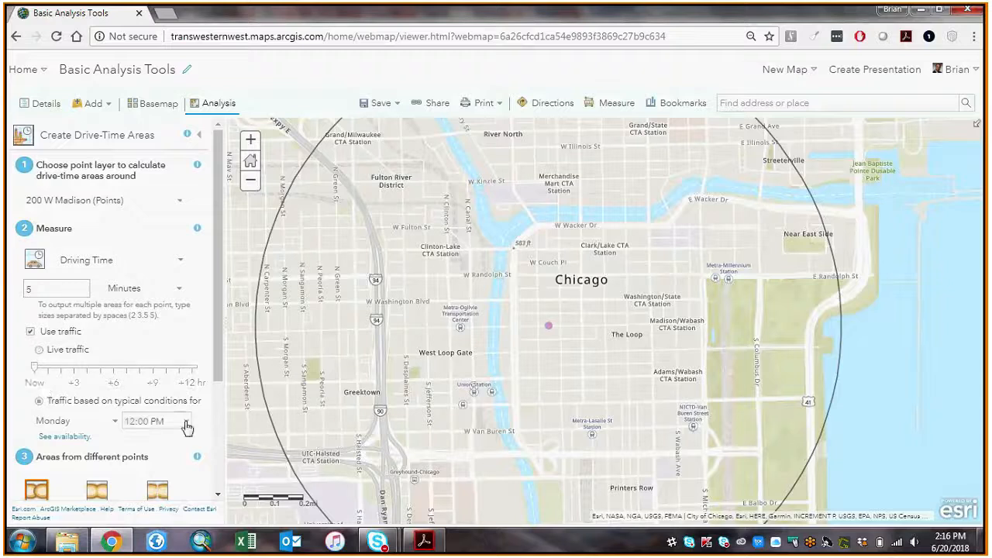
click(54, 421)
click(73, 462)
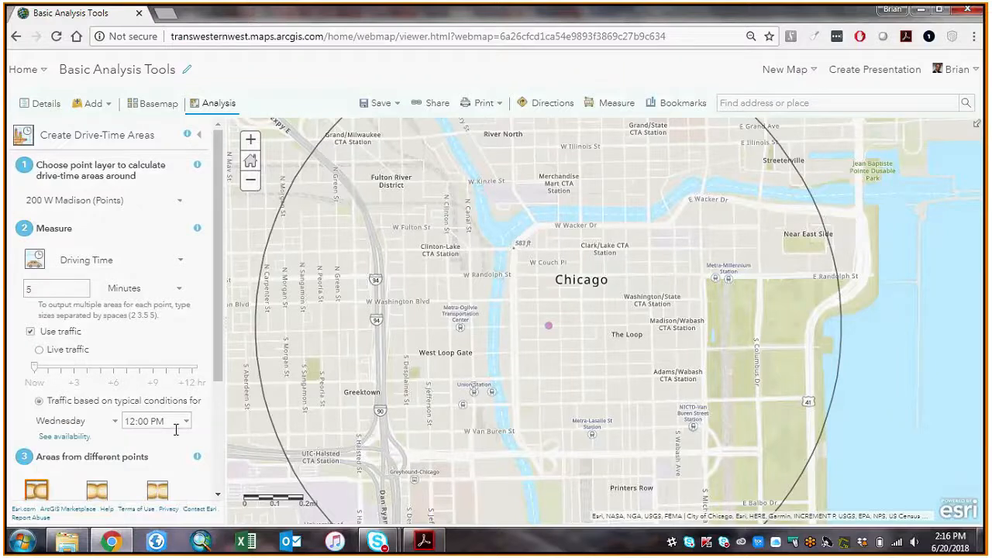
click(186, 423)
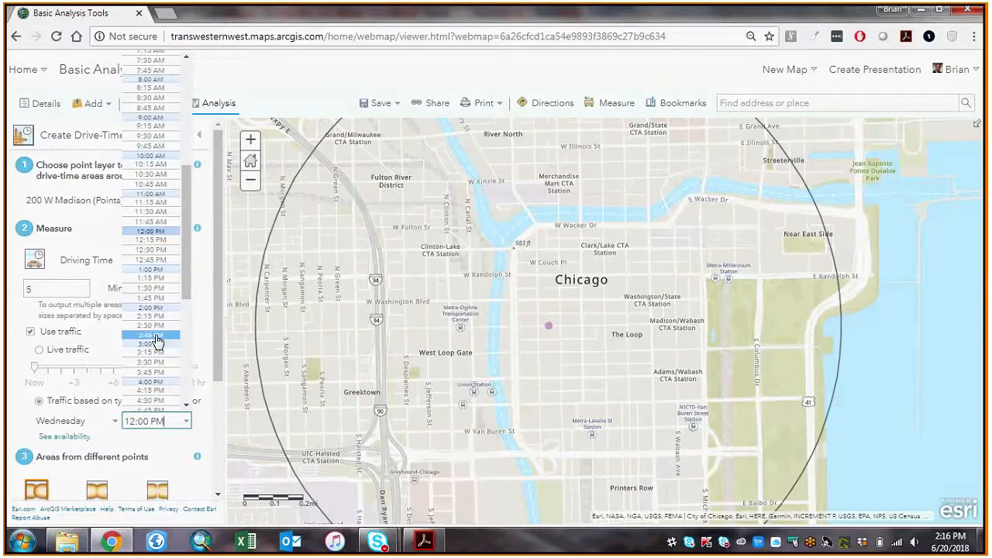
scroll(159, 337, down, 2)
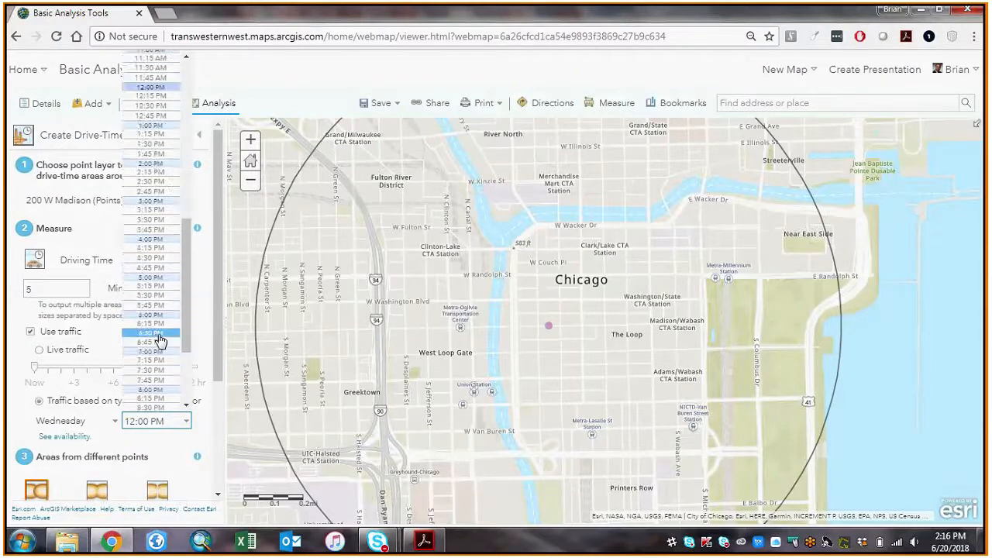
click(151, 277)
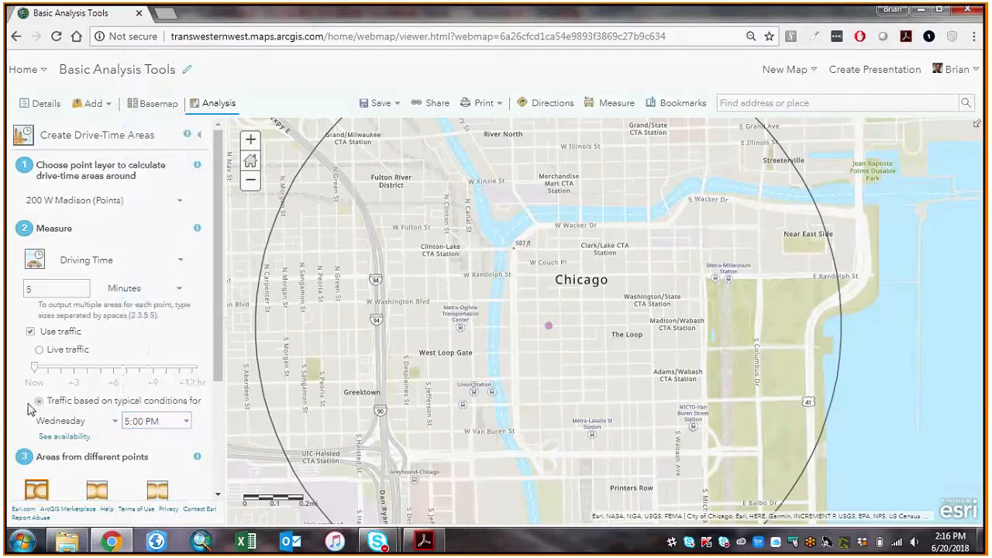
Step: Try to run the 5-minute driving-time analysis with the default result layer name, and dismiss the resulting dialog
scroll(35, 407, down, 2)
click(51, 416)
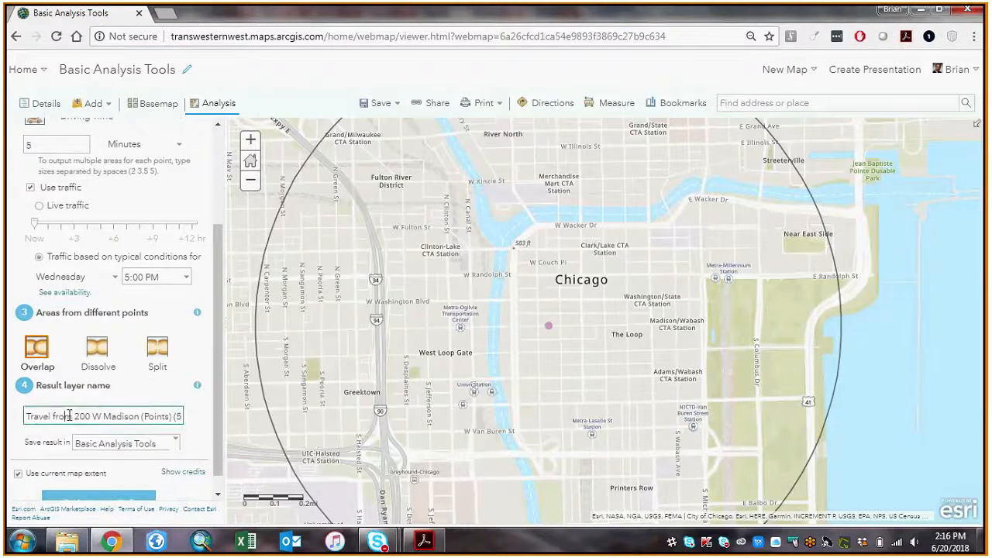
scroll(109, 486, down, 1)
click(111, 491)
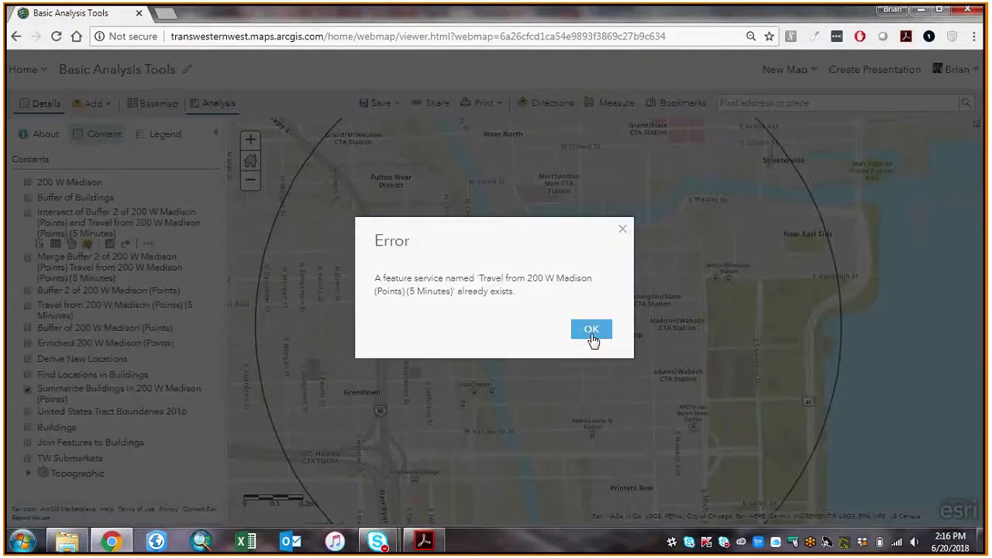
click(591, 330)
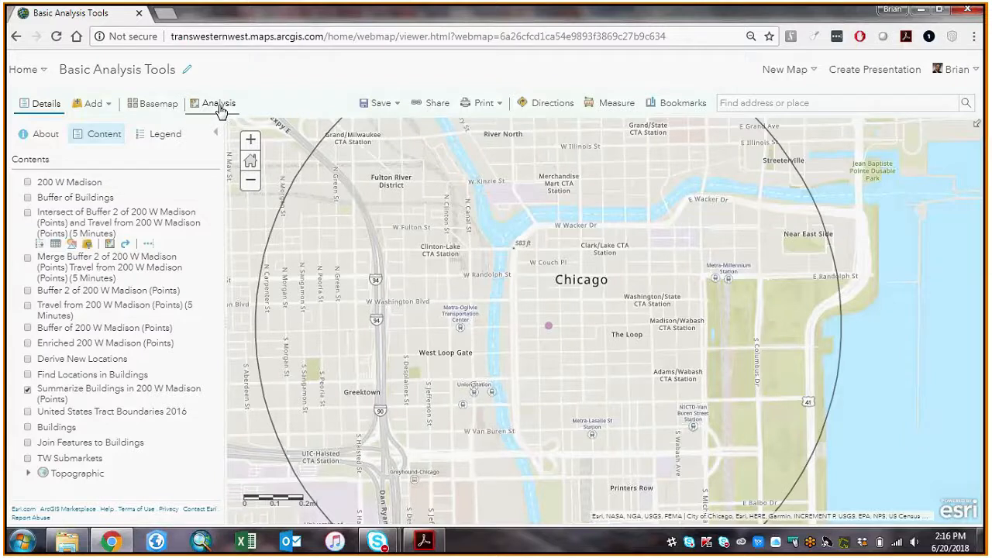
Step: Start Create Drive-Time Areas again, try Walking Distance as the measure, and set it to Walking Time instead
click(219, 108)
click(77, 274)
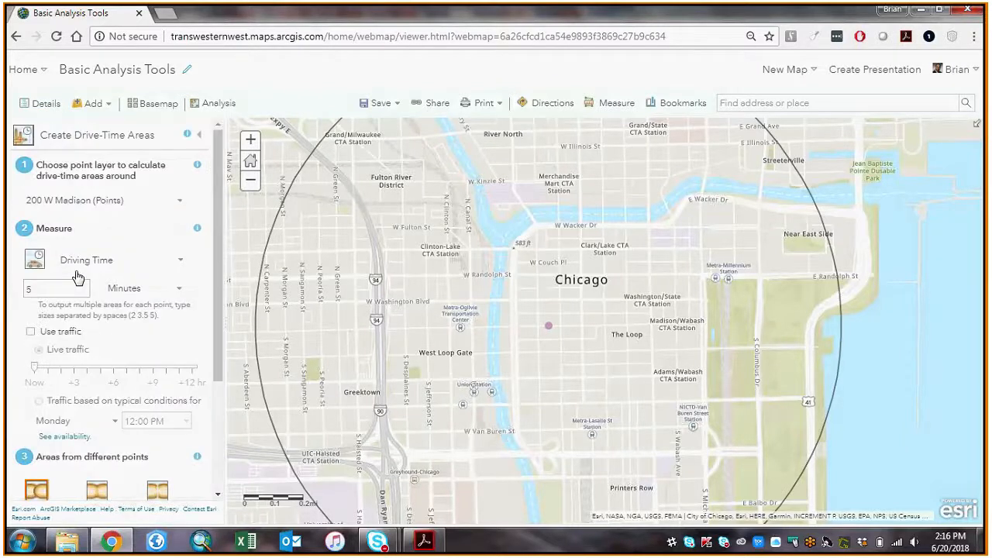
click(79, 264)
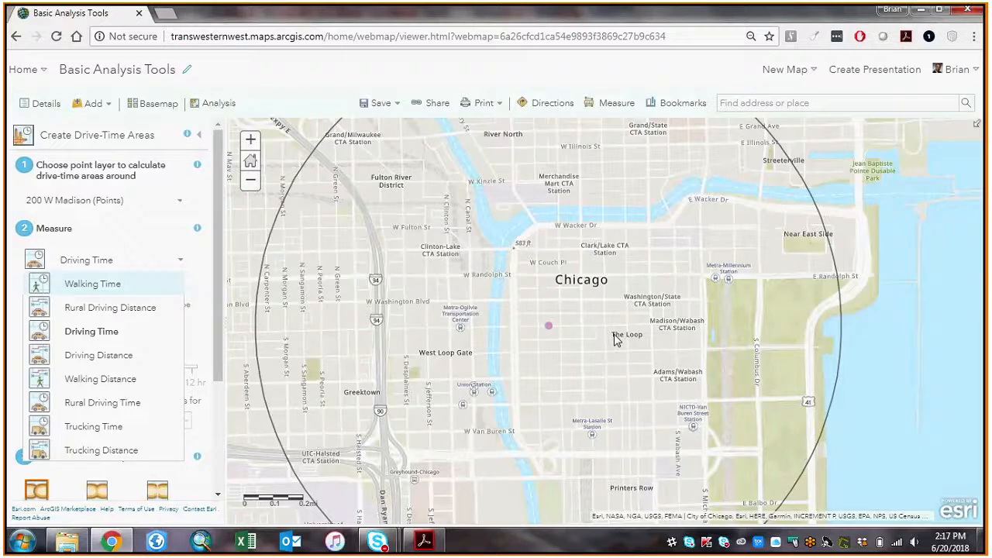
click(70, 379)
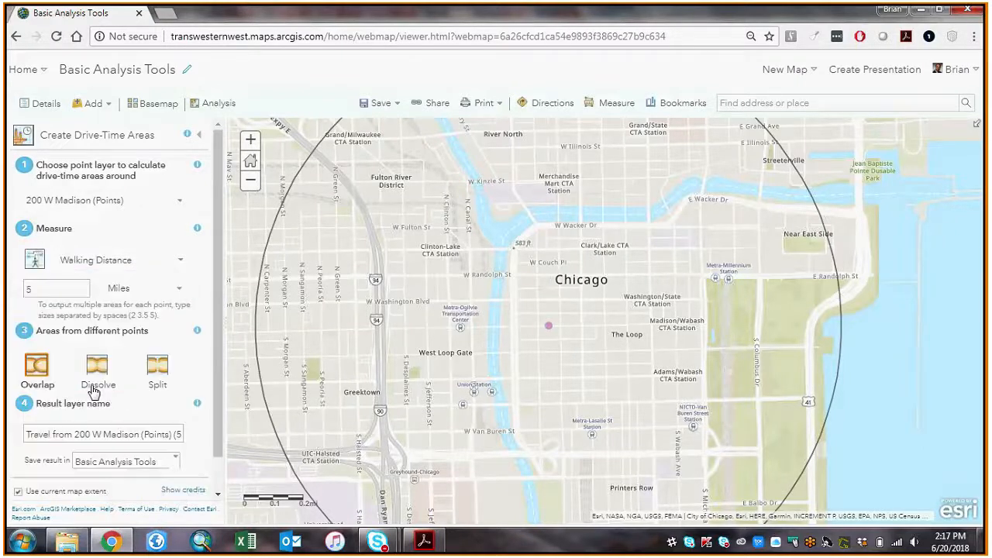
click(82, 260)
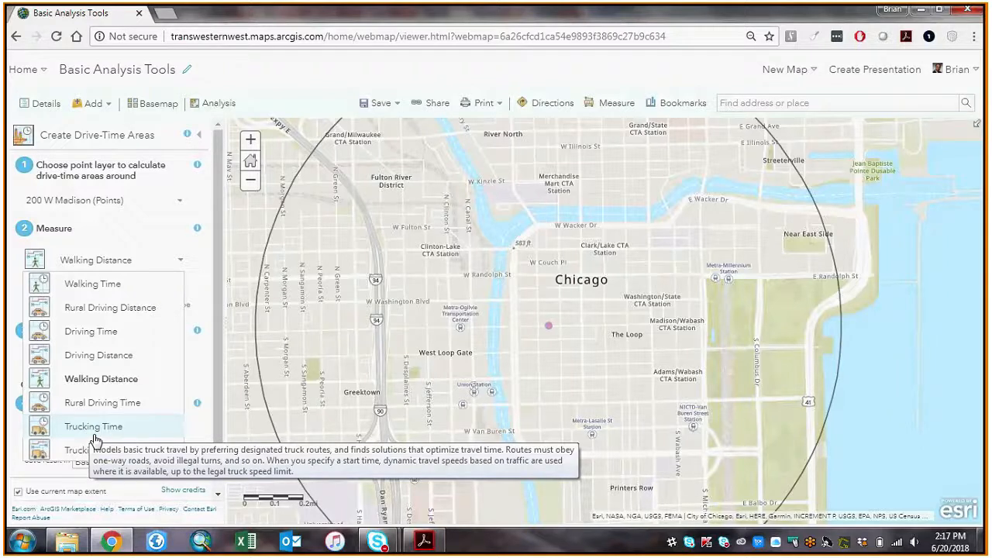
click(92, 284)
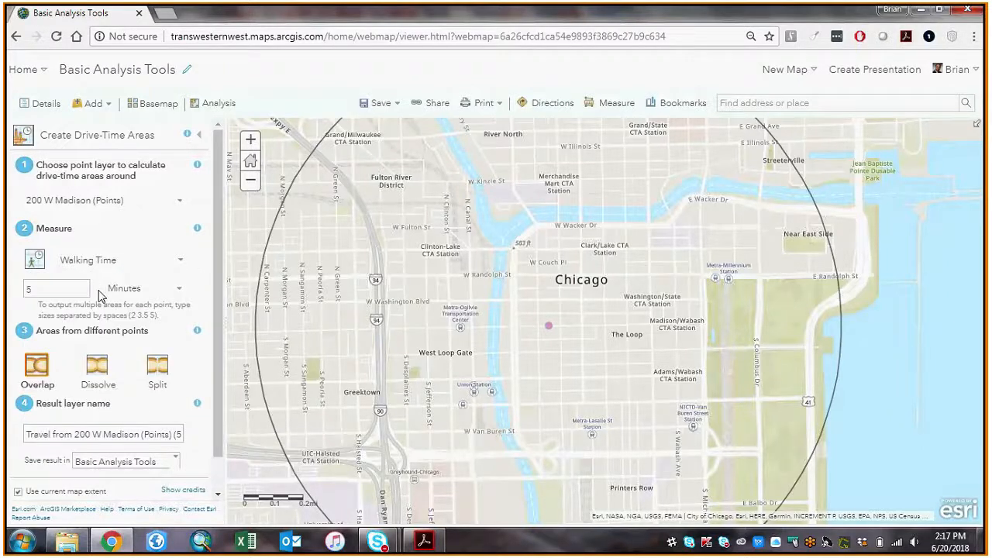
Step: Name the result layer 200 W Madison Walk Time and run the 5-minute walking-time analysis
scroll(130, 330, down, 1)
click(102, 397)
triple_click(107, 397)
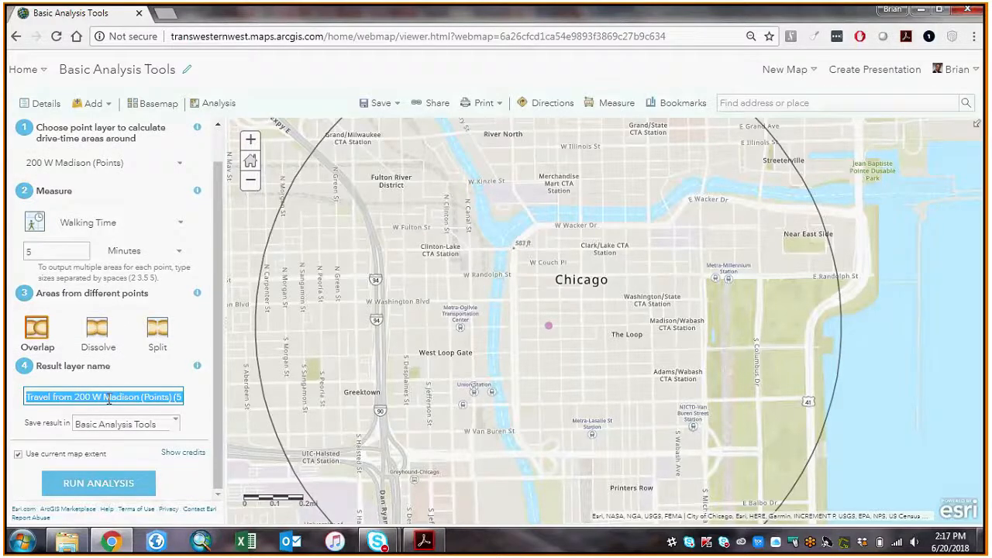
text(200)
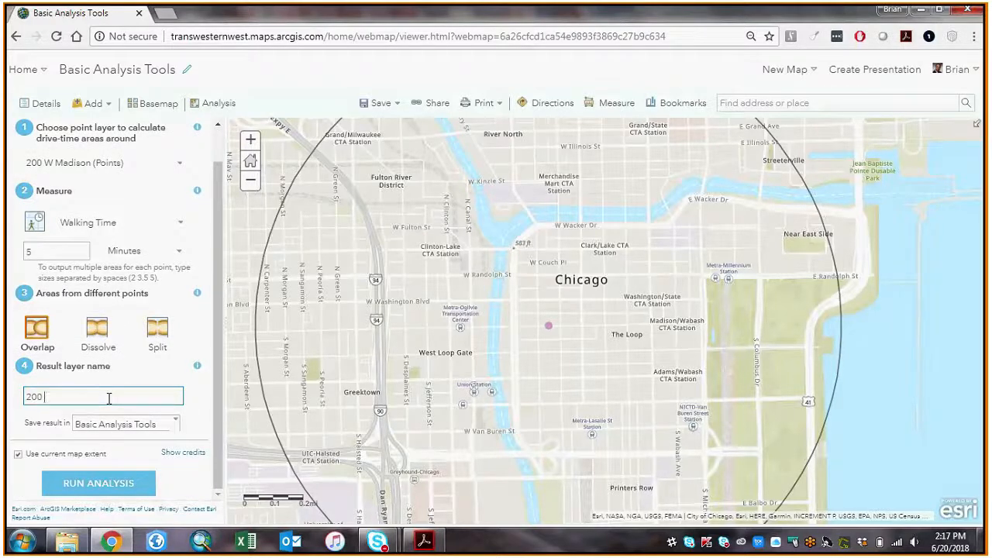
text( W Madison Walk Time)
click(110, 490)
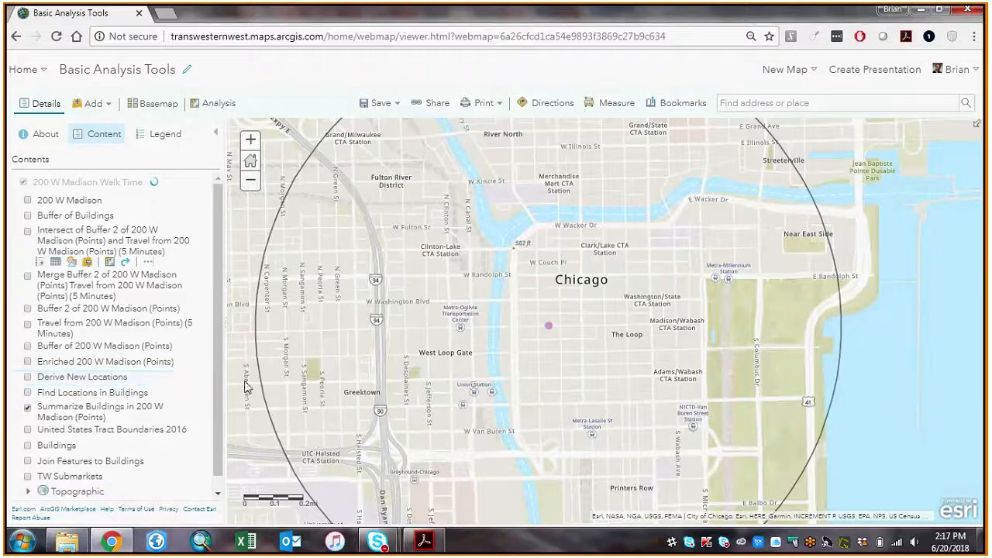
Step: Switch to the Acrobat slides to view the Manage Data page on Extract Data and Merge Layers, and return to the web map
key(alt+Tab)
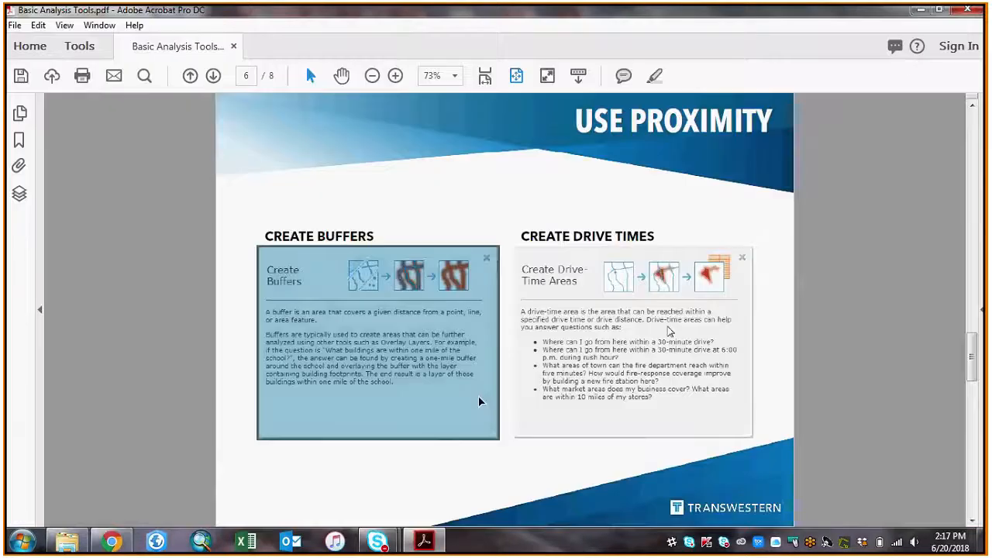
key(Page_Down)
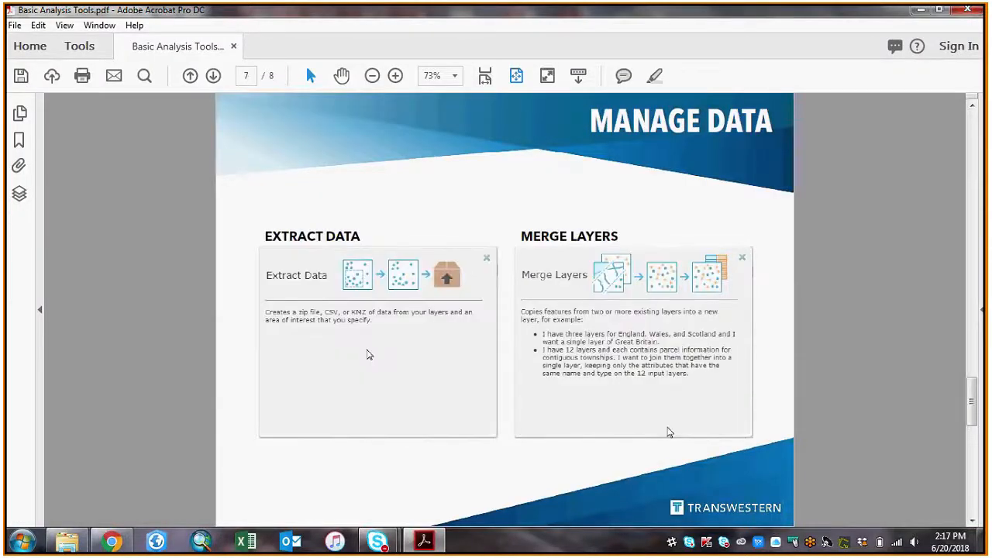
mouse_move(112, 541)
click(109, 478)
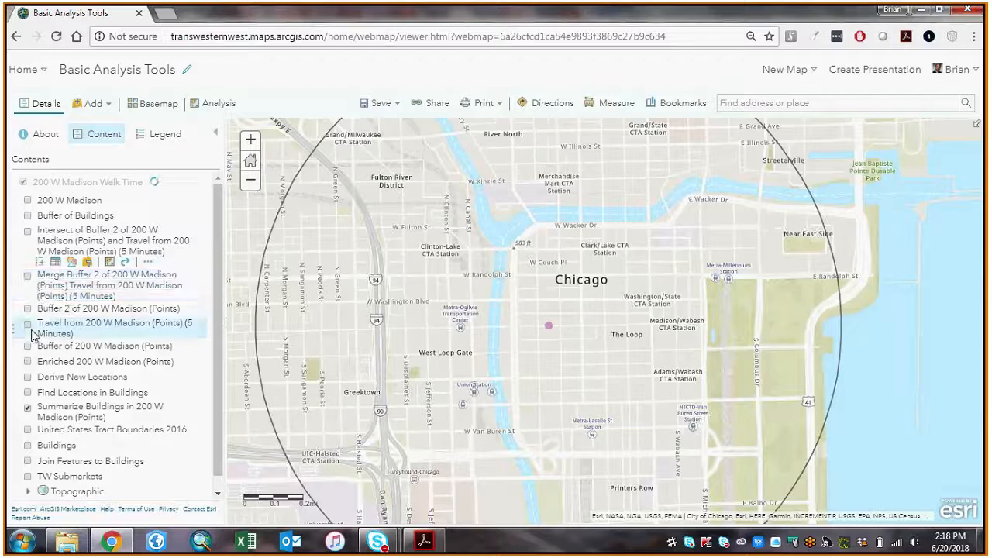
Step: Show the Travel from 200 W Madison (Points) (5 Minutes) layer for comparison with 200 W Madison Walk Time, and hide both layers
scroll(31, 371, down, 1)
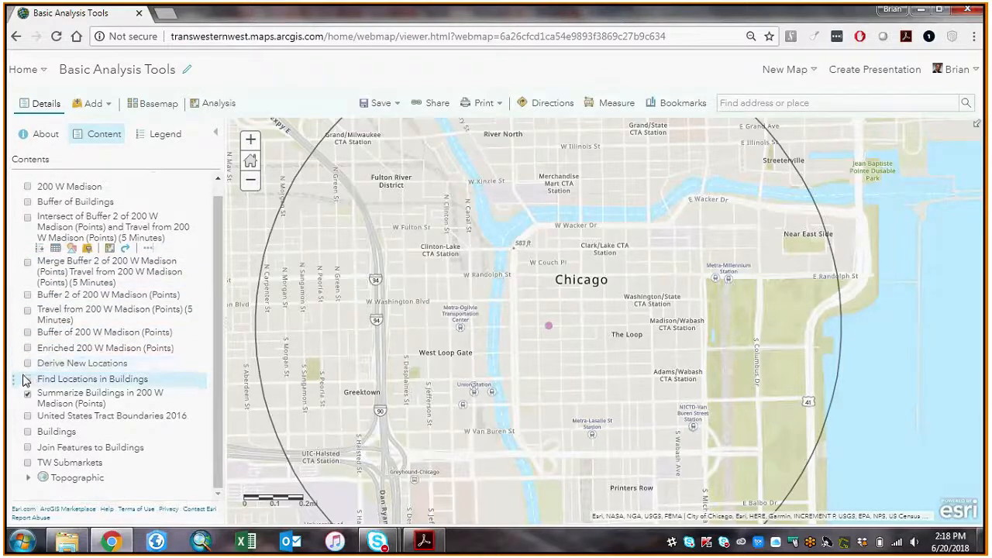
click(27, 313)
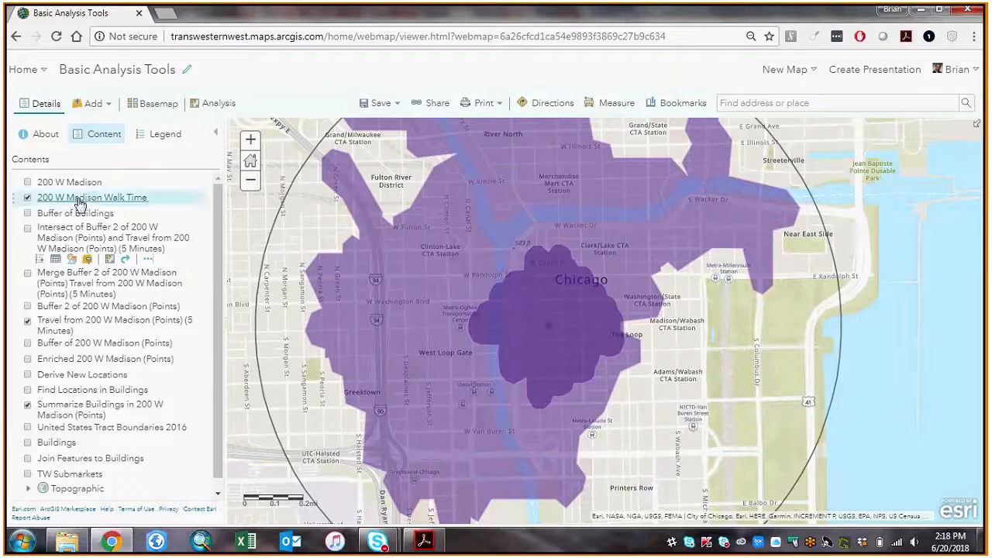
click(27, 198)
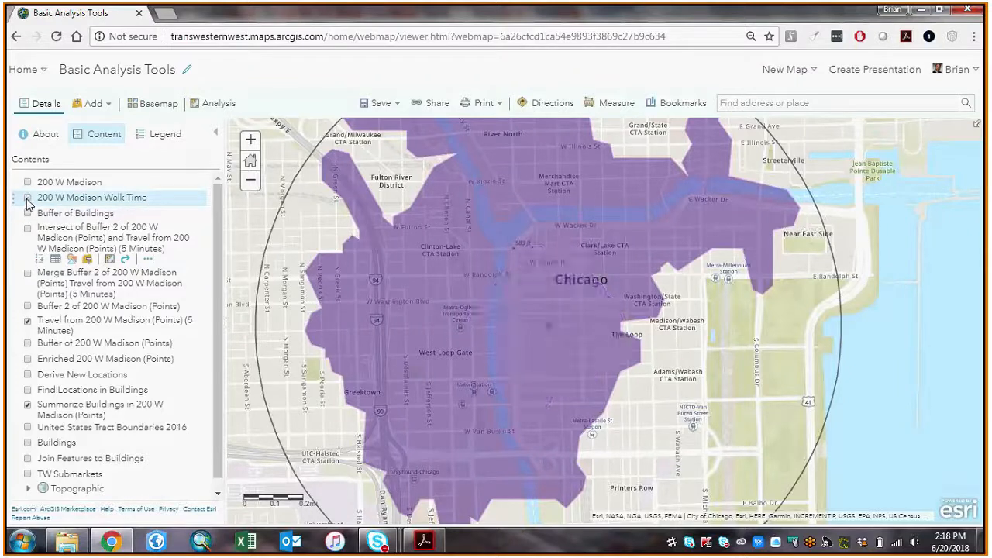
click(28, 323)
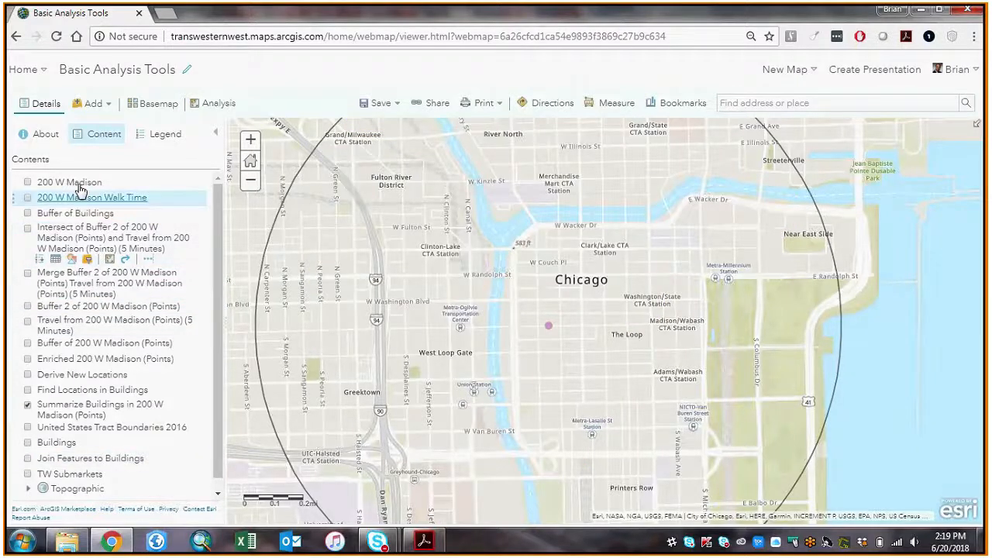
Step: Start the Extract Data tool and select Buildings as the layer to extract
click(210, 105)
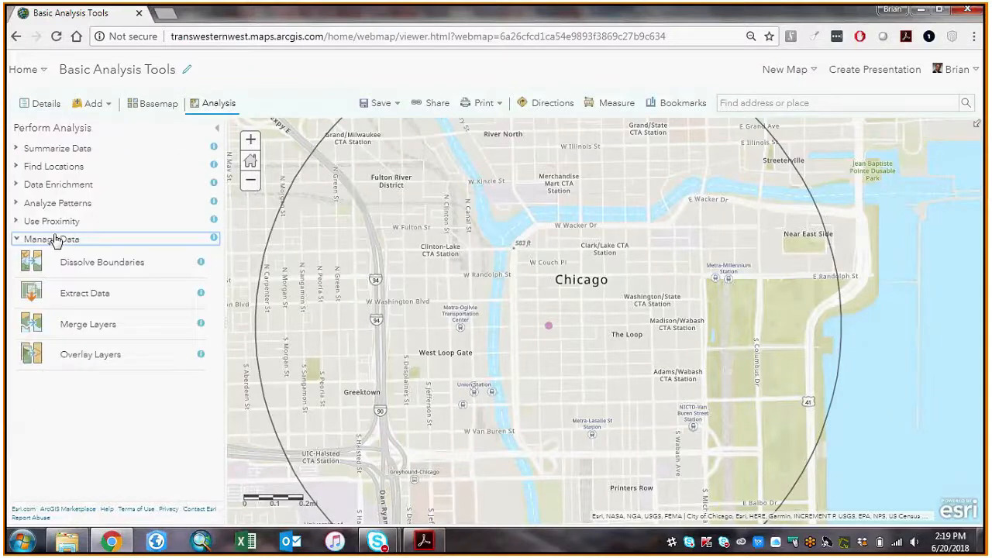
click(74, 292)
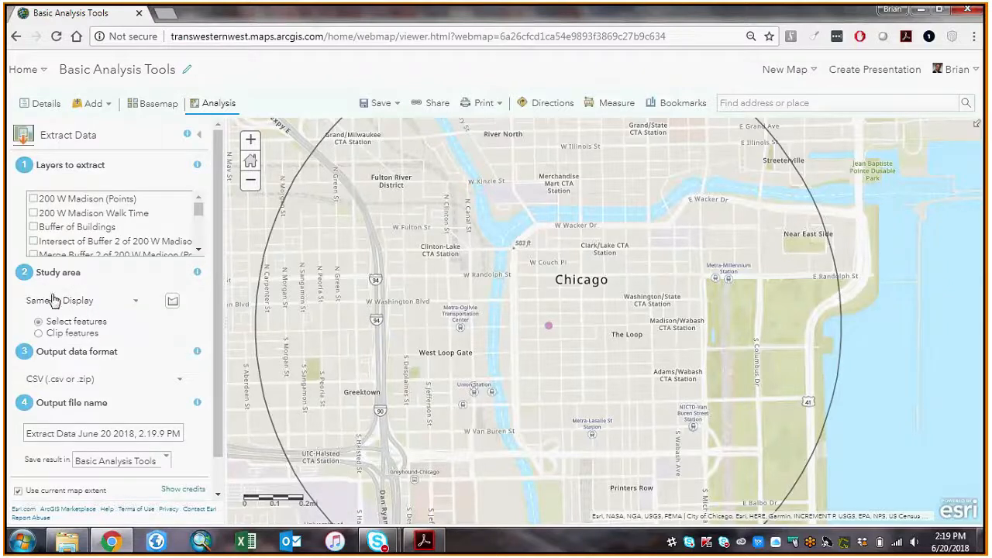
scroll(49, 230, down, 3)
click(33, 222)
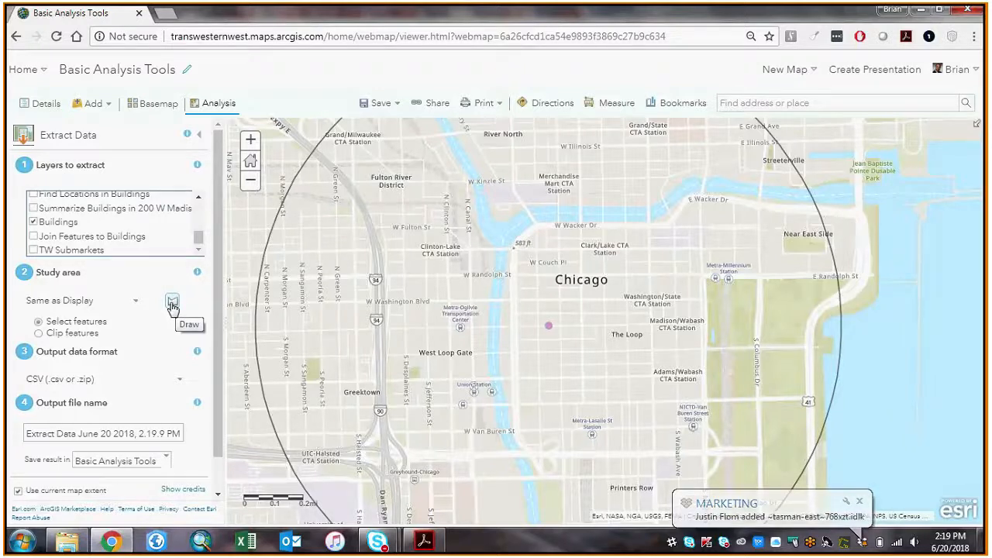
Step: Draw a triangular study-area boundary from the river fork past Merchandise Mart to the park east of The Loop
click(172, 301)
click(491, 215)
click(628, 193)
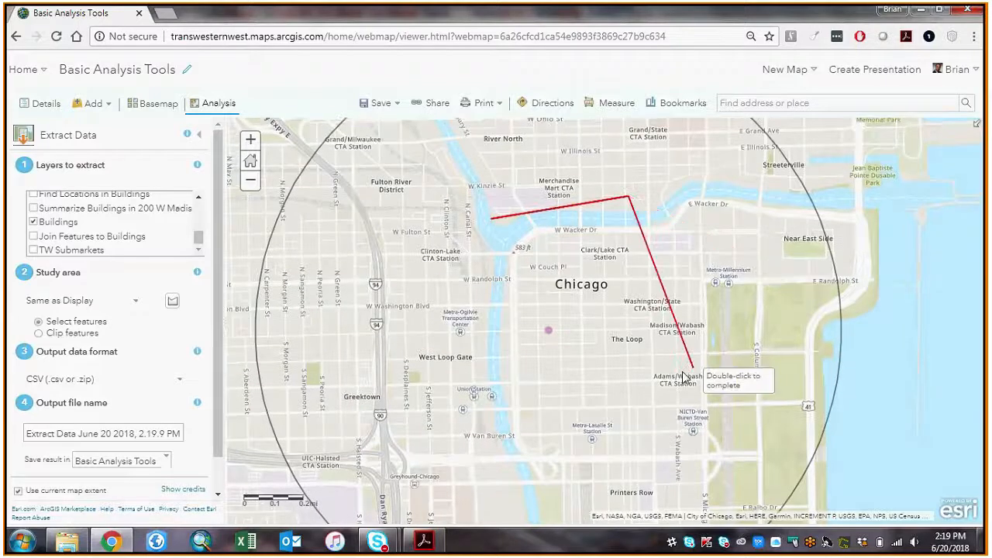
double_click(730, 345)
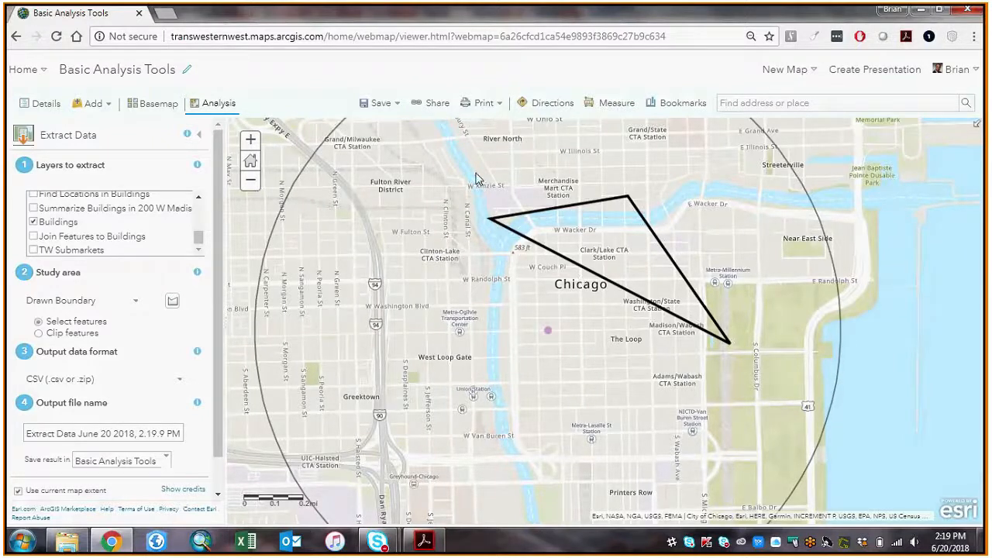
Step: Set the study area to match 200 W Madison Walk Time and the output data format to CSV after trying KML
click(77, 304)
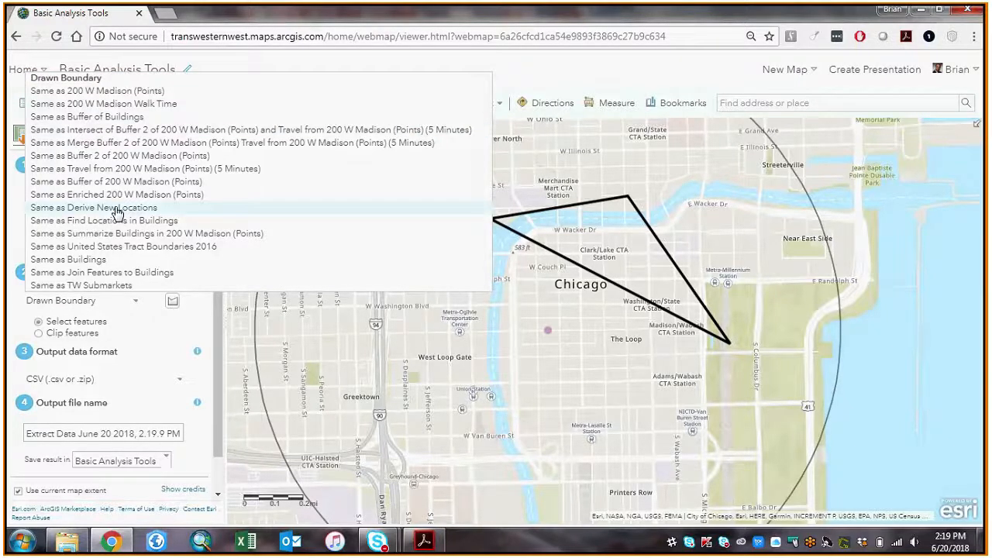
click(115, 104)
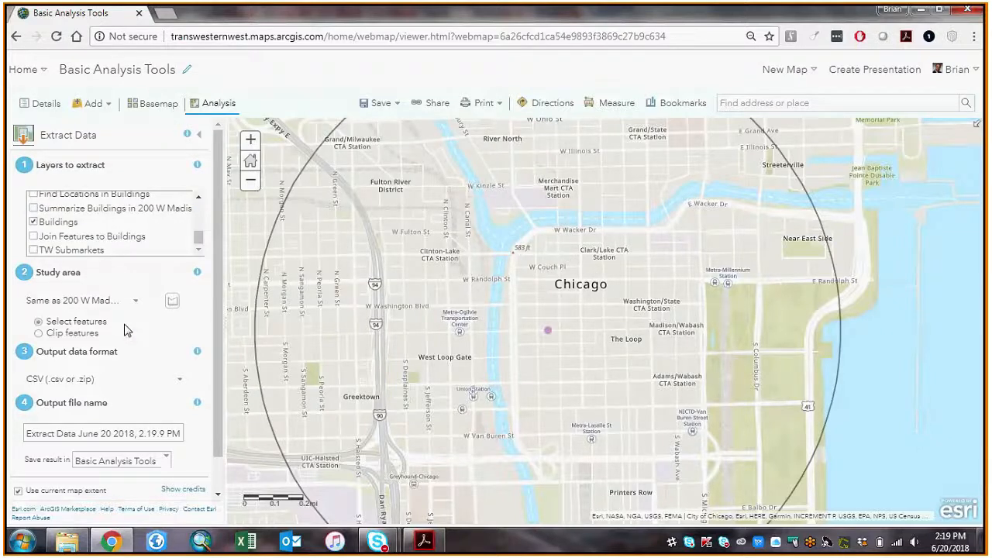
click(100, 378)
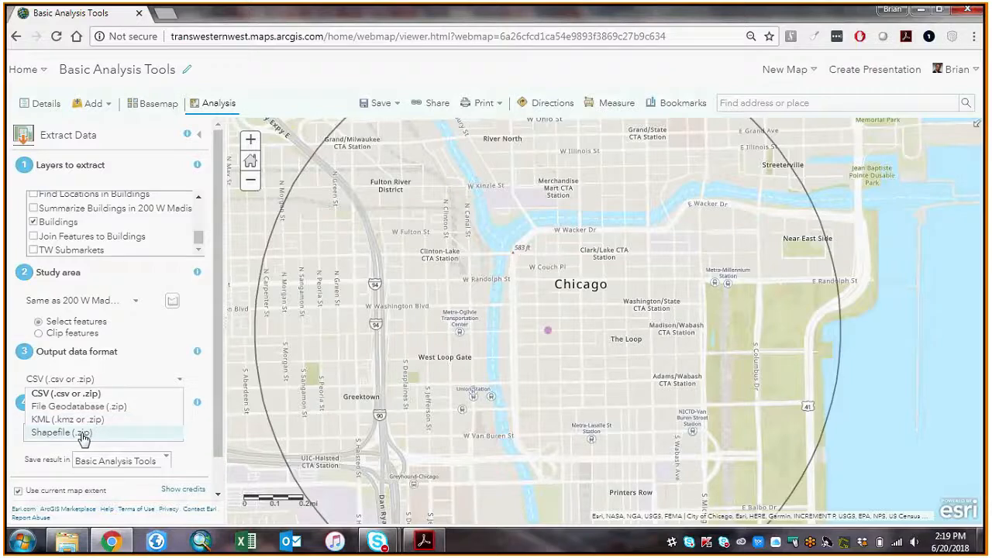
click(87, 420)
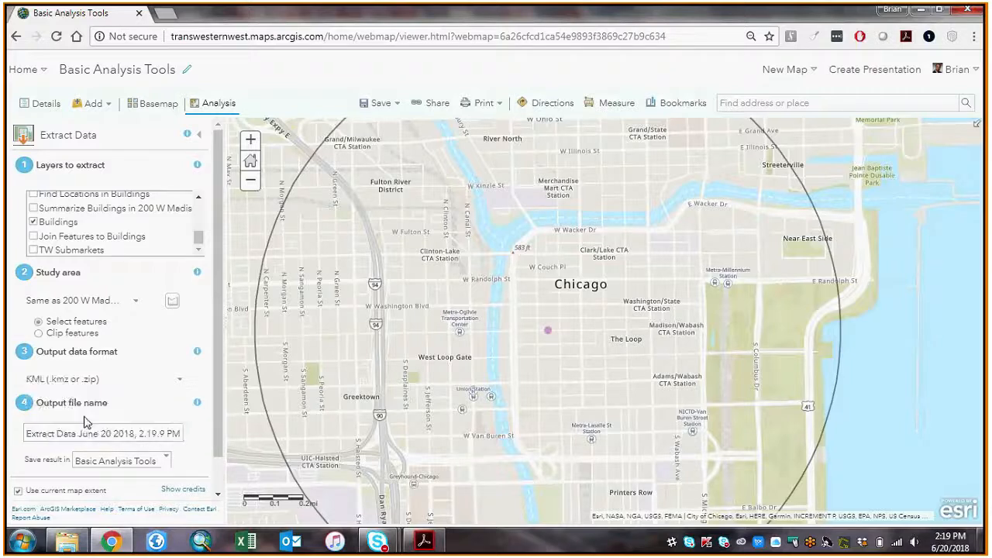
click(84, 380)
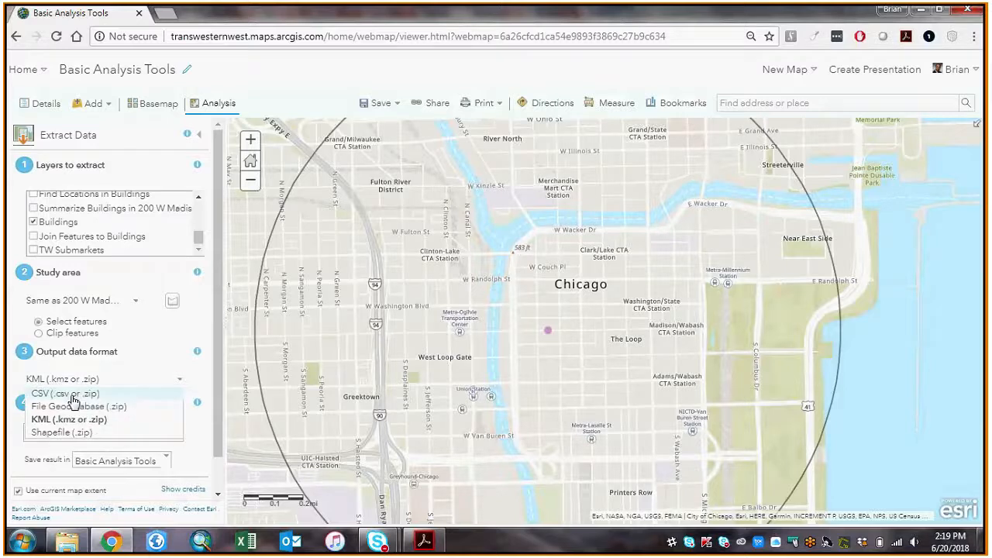
click(72, 399)
Step: Name the output file Extract 06202018, run the data extraction, and dismiss the information message
scroll(206, 369, down, 1)
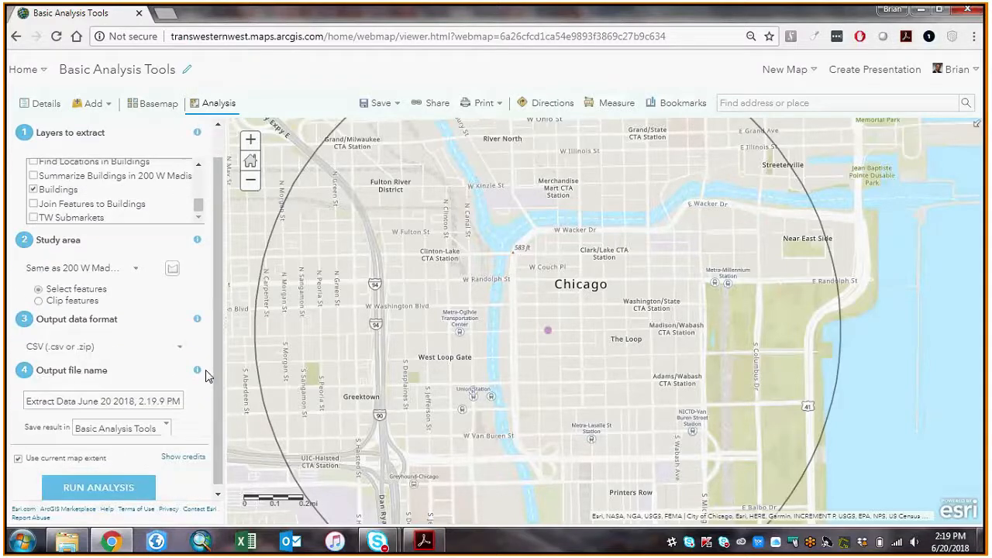
click(27, 396)
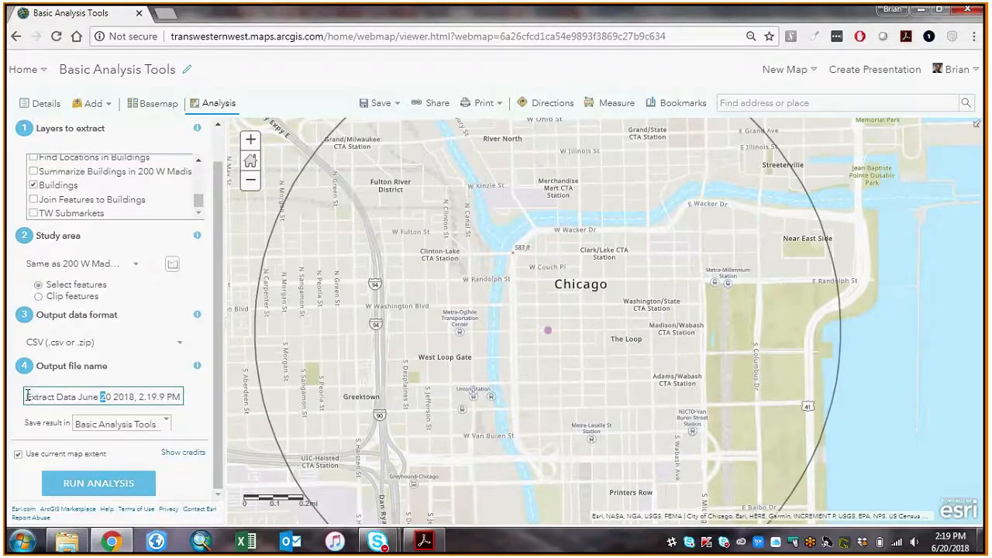
drag(63, 397, 200, 403)
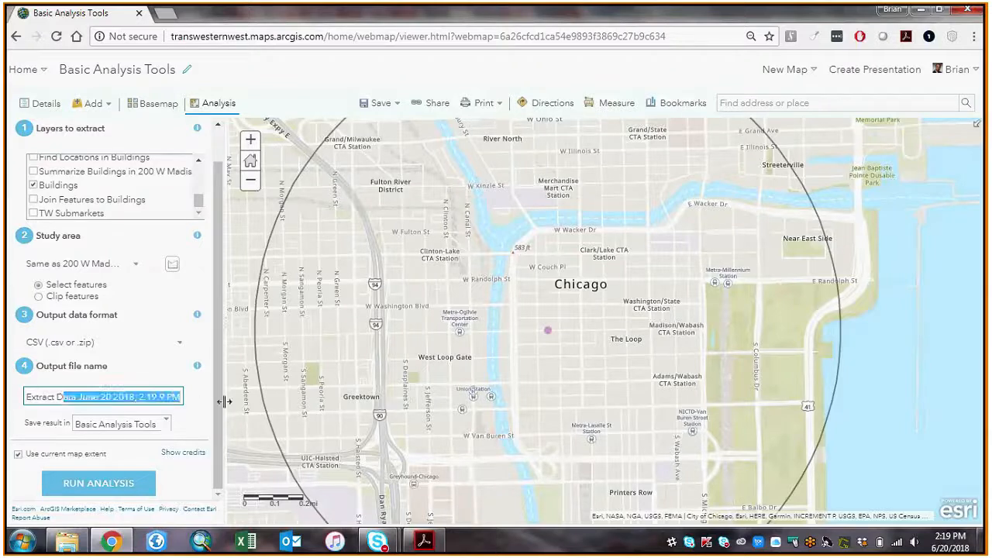
key(BackSpace)
key(BackSpace)
text(0)
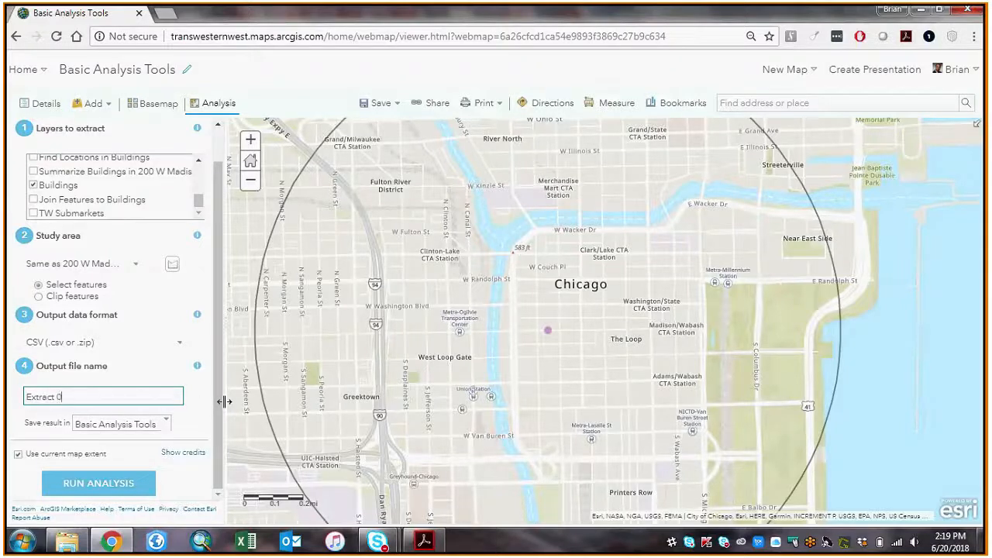
text(6202018)
click(114, 496)
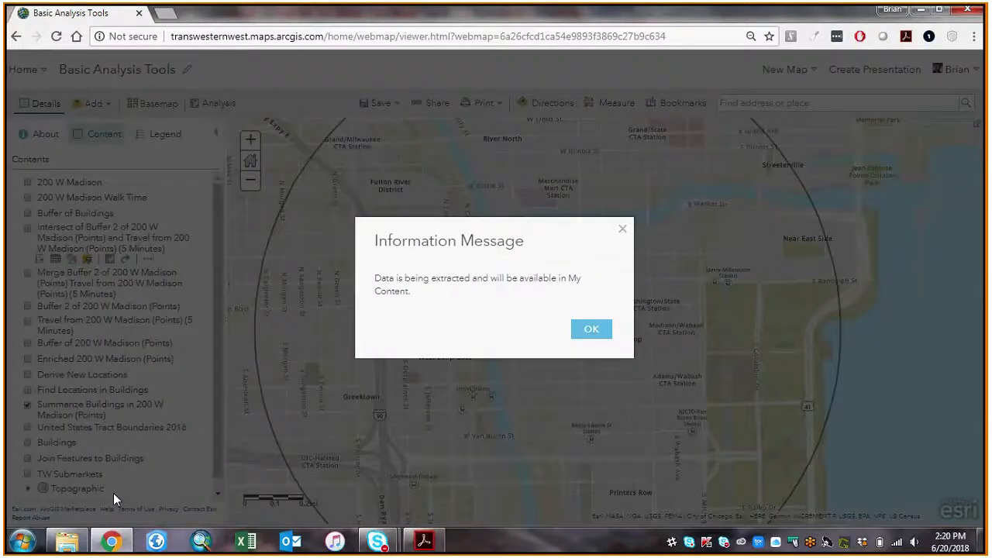
click(589, 330)
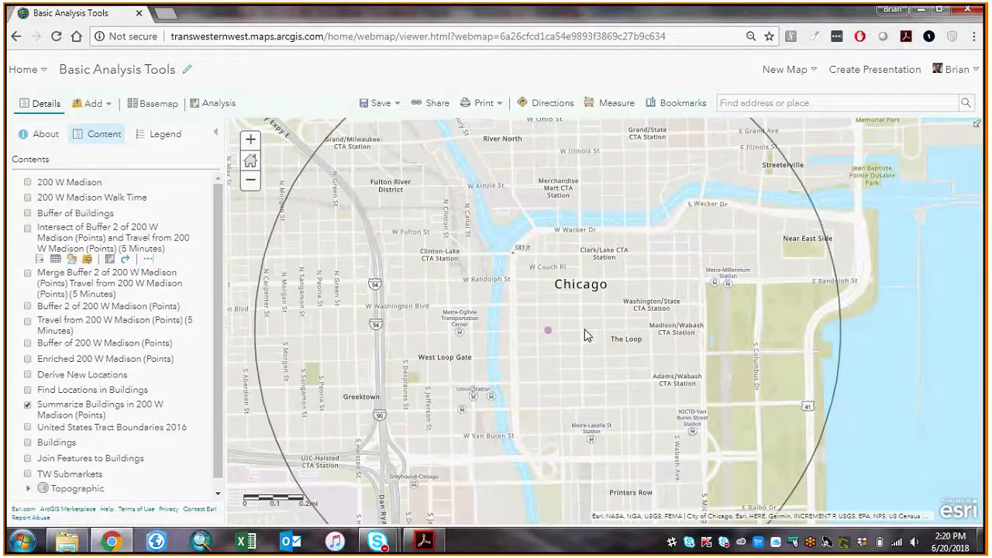
Step: Start the Merge Layers tool with Buildings as the layer and 200 W Madison (Points) as the layer to merge
scroll(161, 354, down, 1)
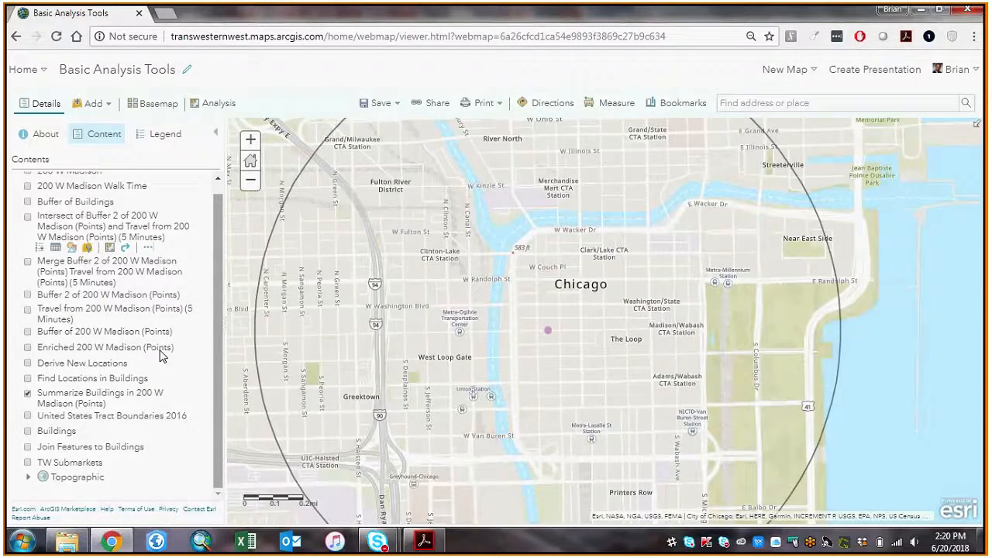
click(216, 103)
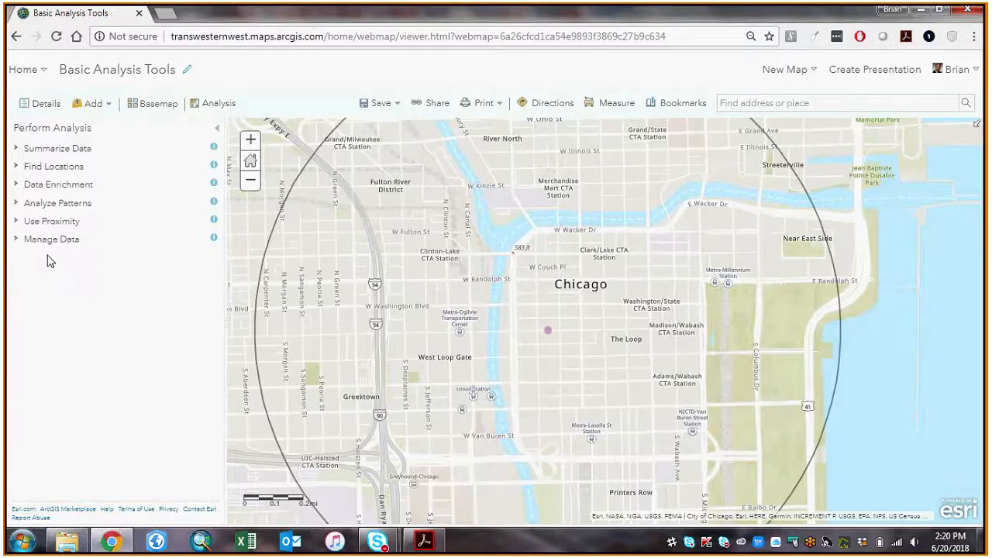
click(52, 240)
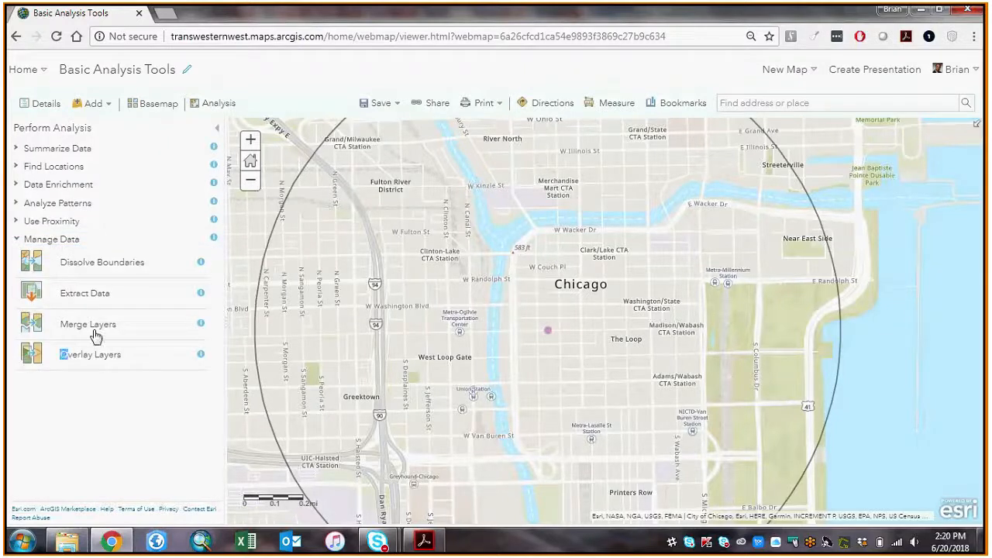
click(93, 328)
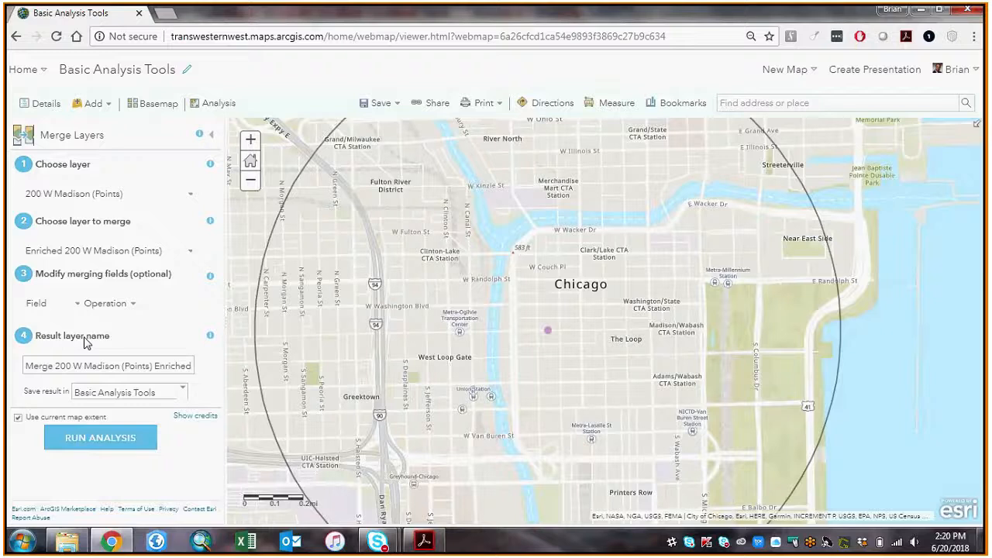
click(75, 195)
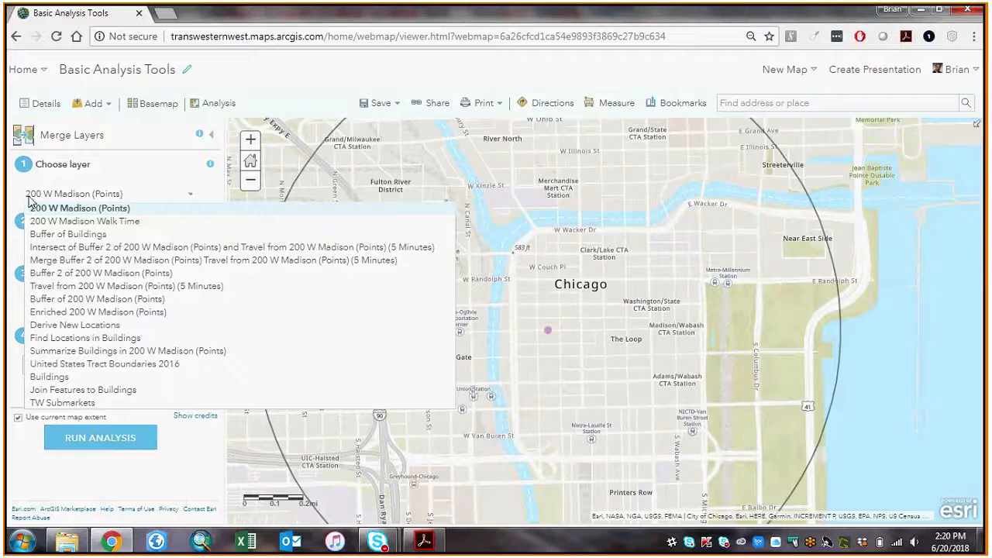
click(44, 378)
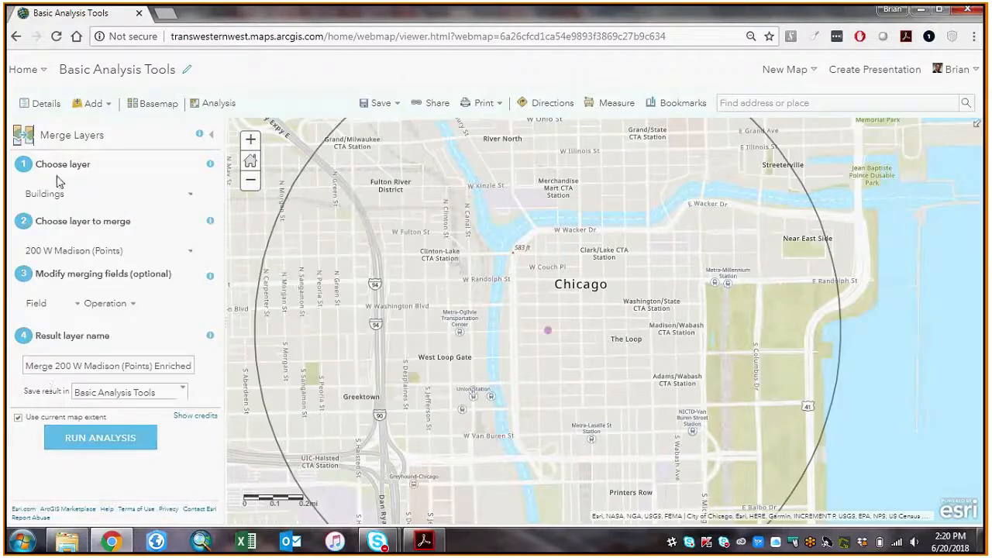
click(66, 250)
click(77, 266)
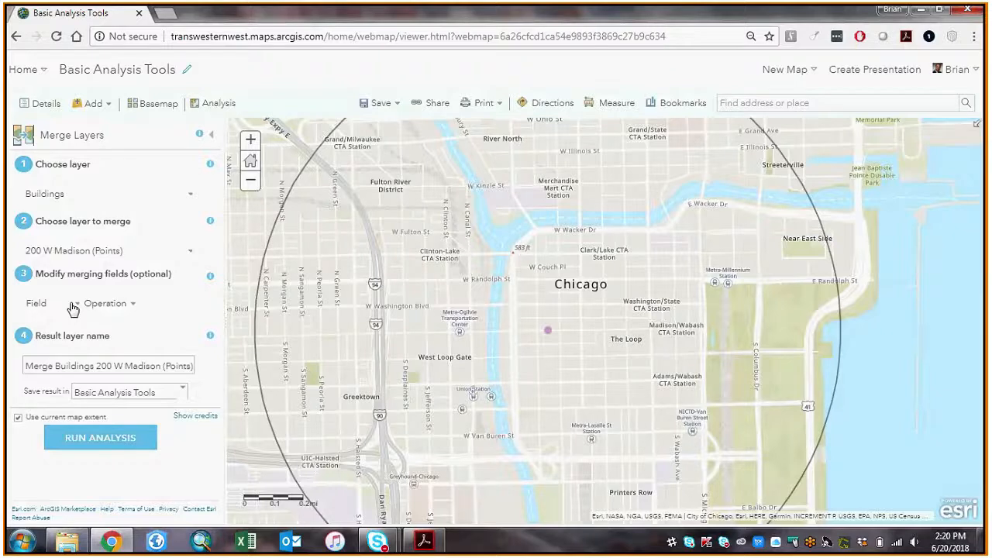
Step: Name the merge result layer 200 Madison Building Merge and run the analysis
click(53, 367)
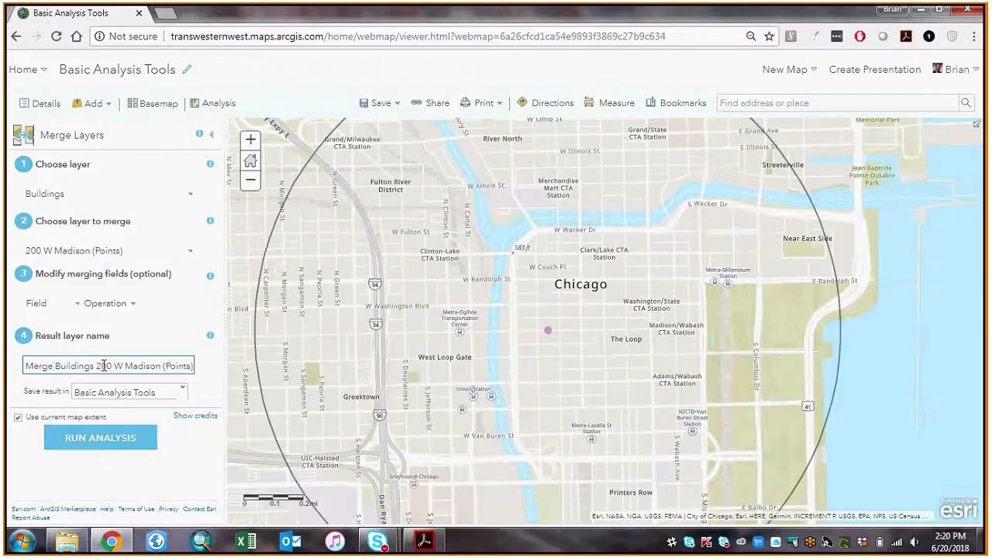
triple_click(103, 365)
text(200 Ma)
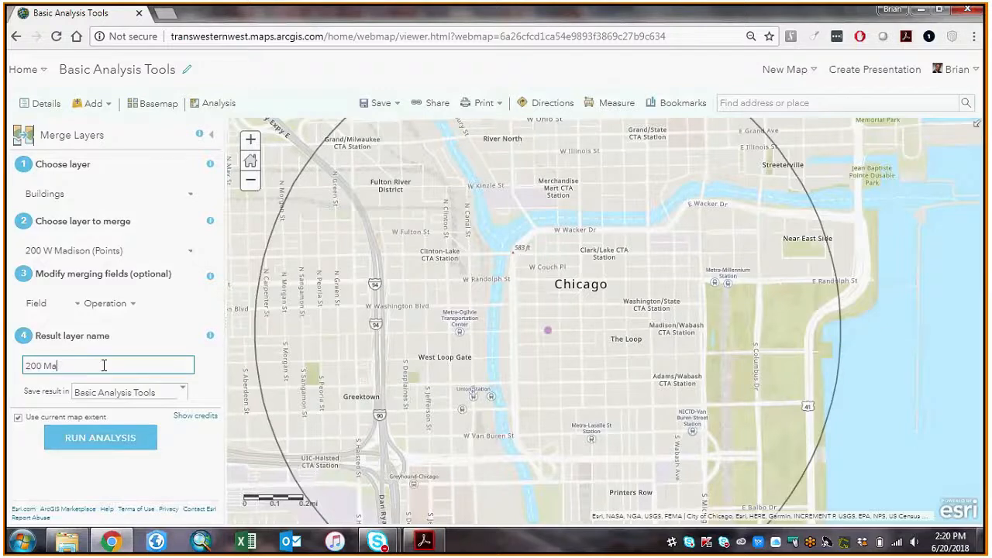
text(dison Building Merge)
click(90, 450)
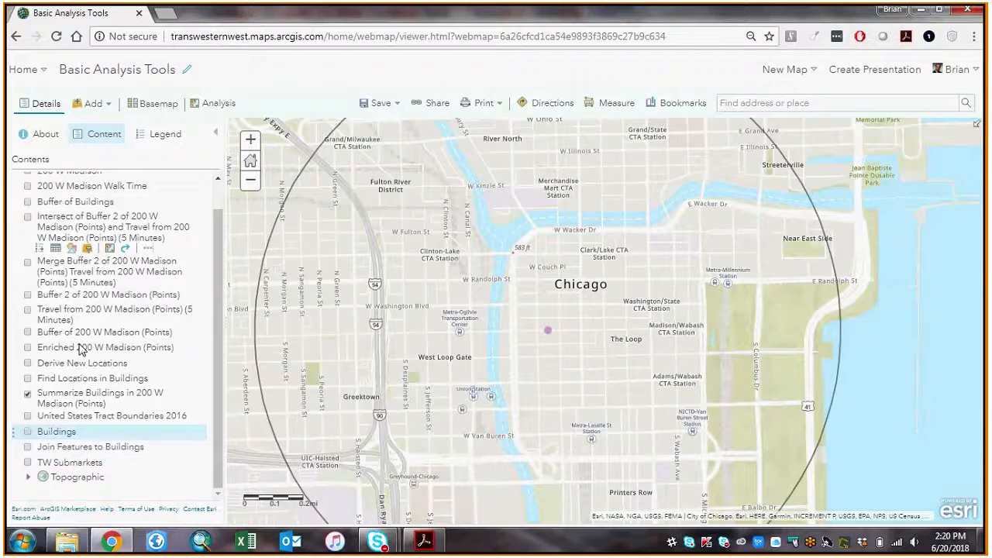
scroll(82, 349, up, 1)
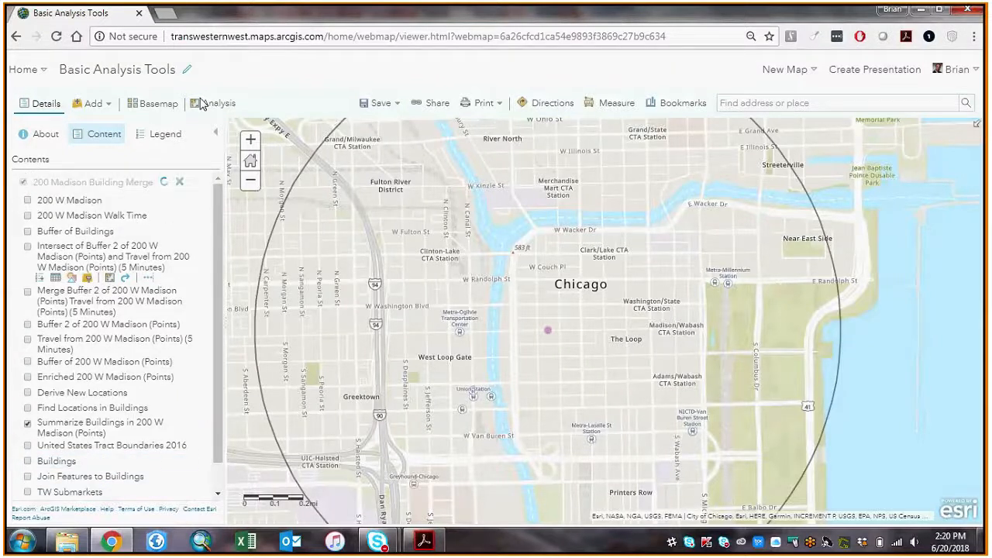
click(209, 105)
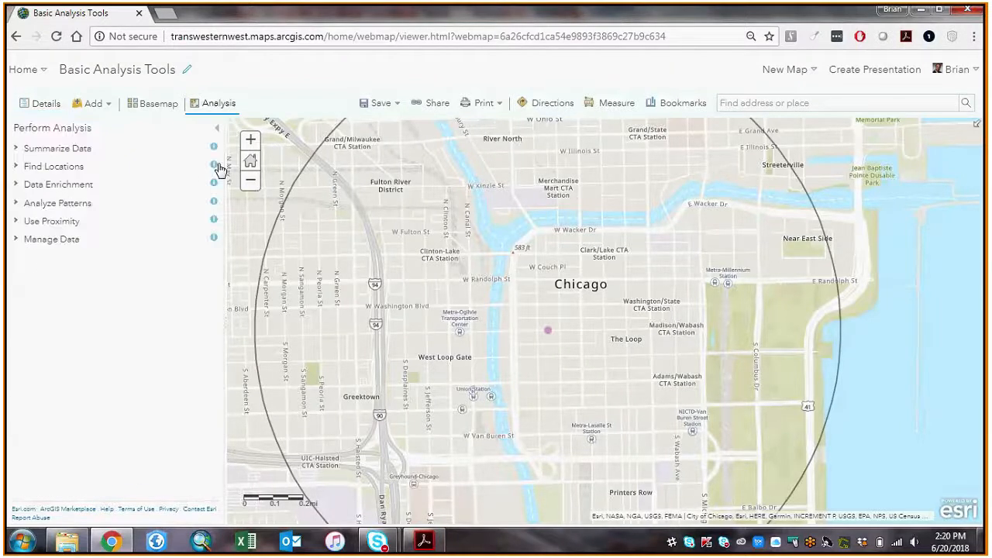
click(62, 240)
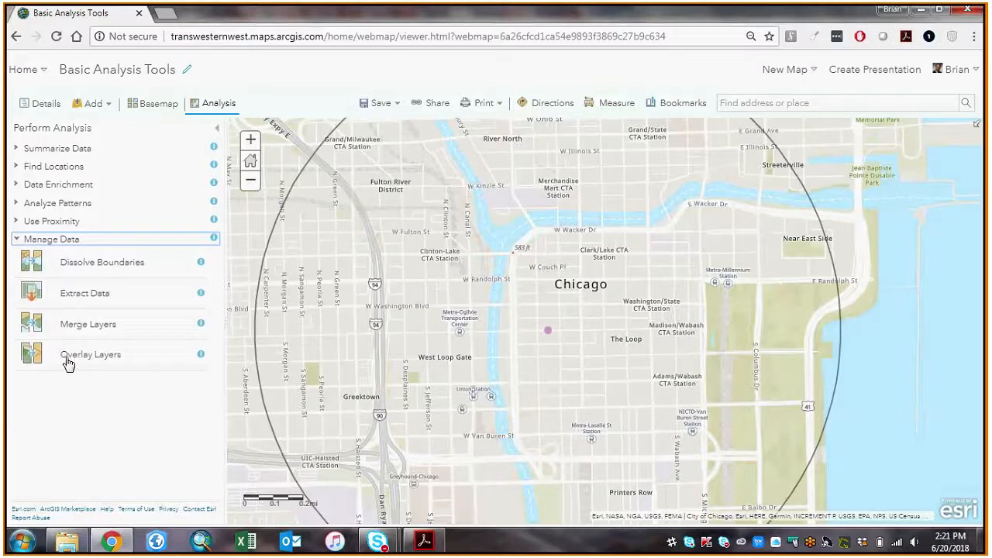
click(70, 359)
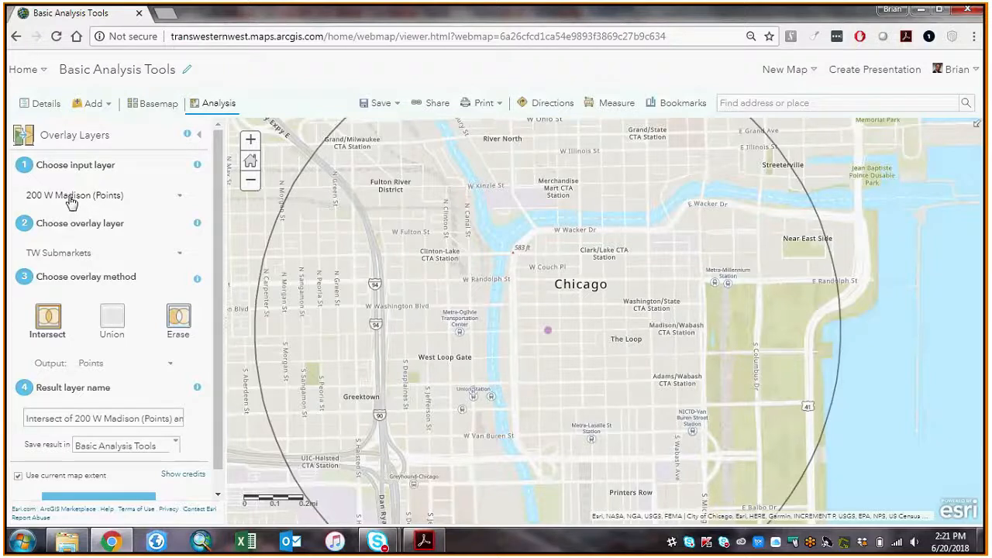
click(67, 197)
click(67, 196)
click(67, 196)
click(100, 174)
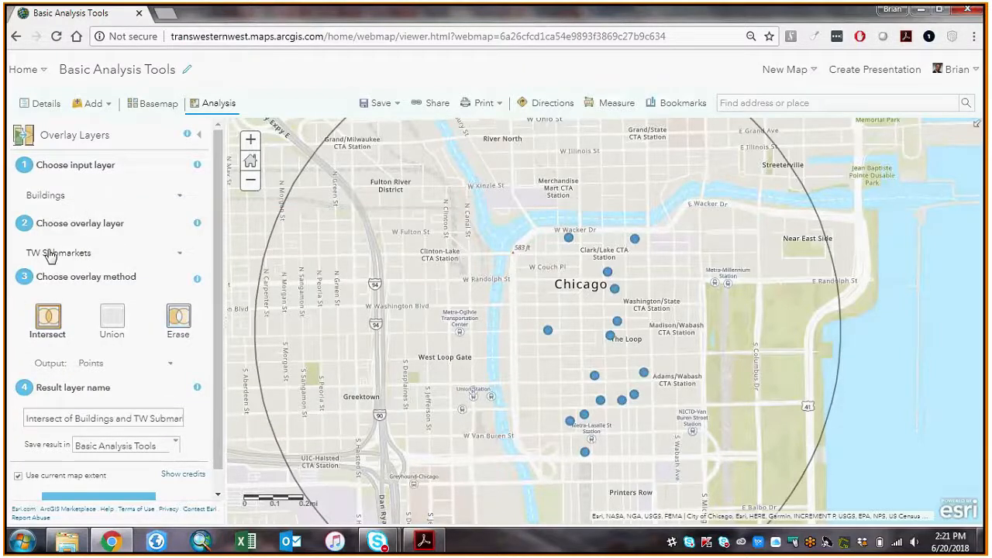
click(52, 257)
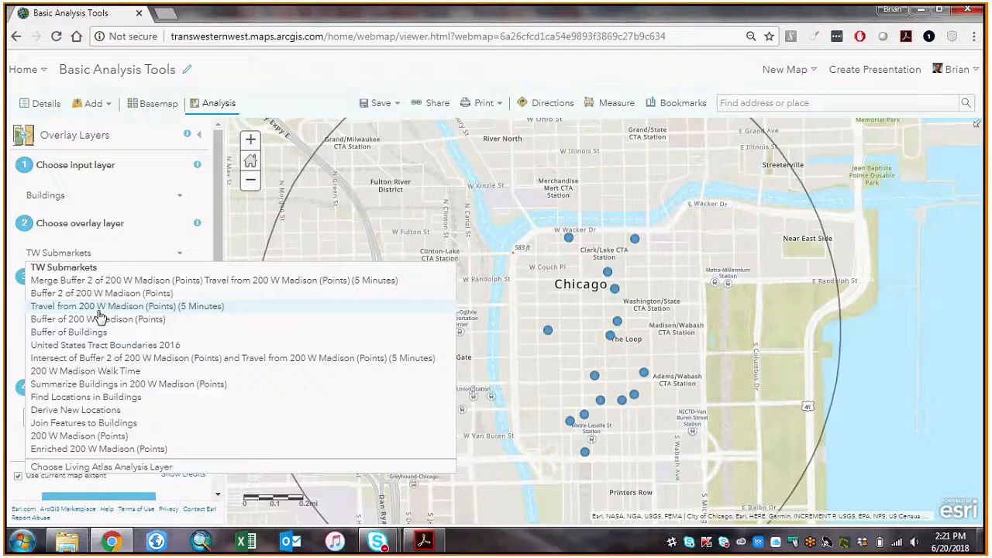
click(129, 308)
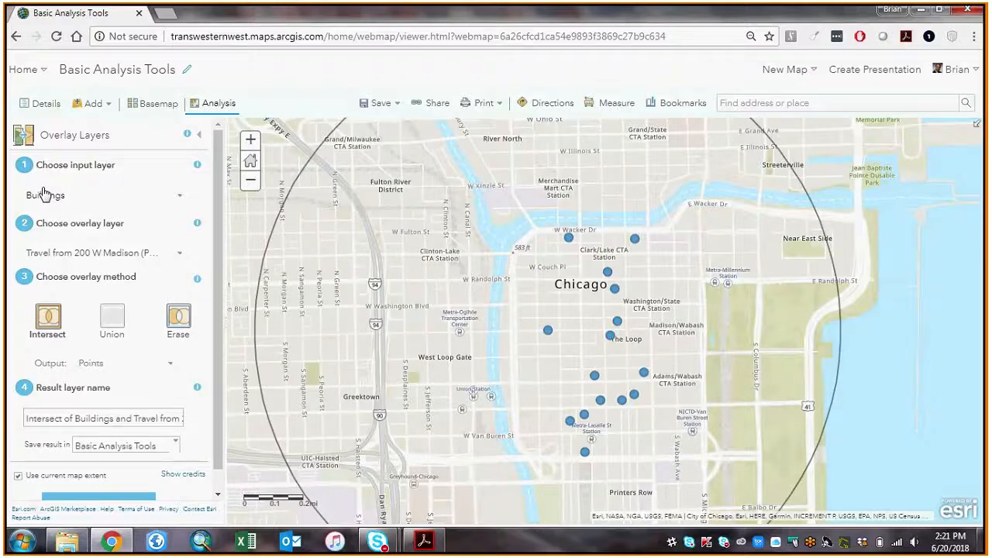
click(45, 193)
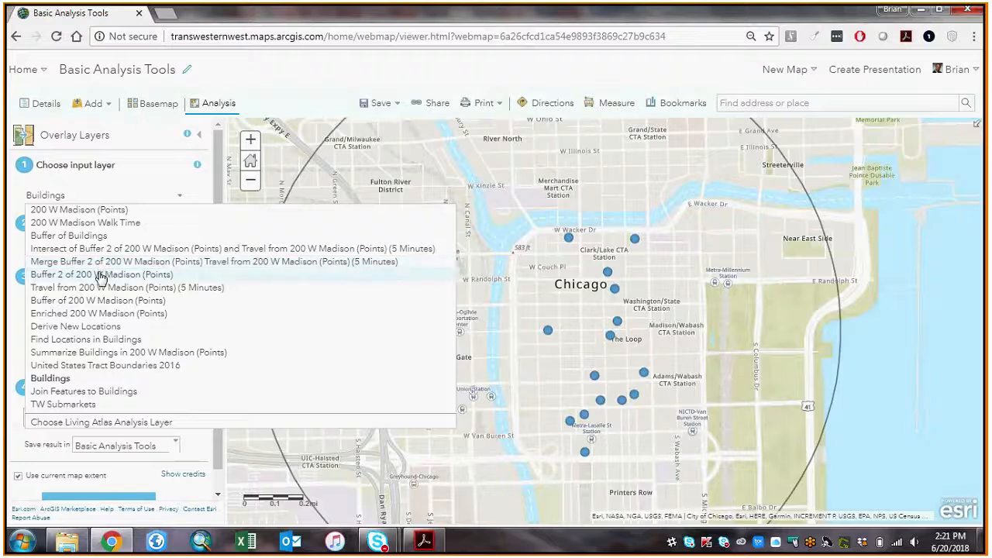
click(101, 274)
click(87, 254)
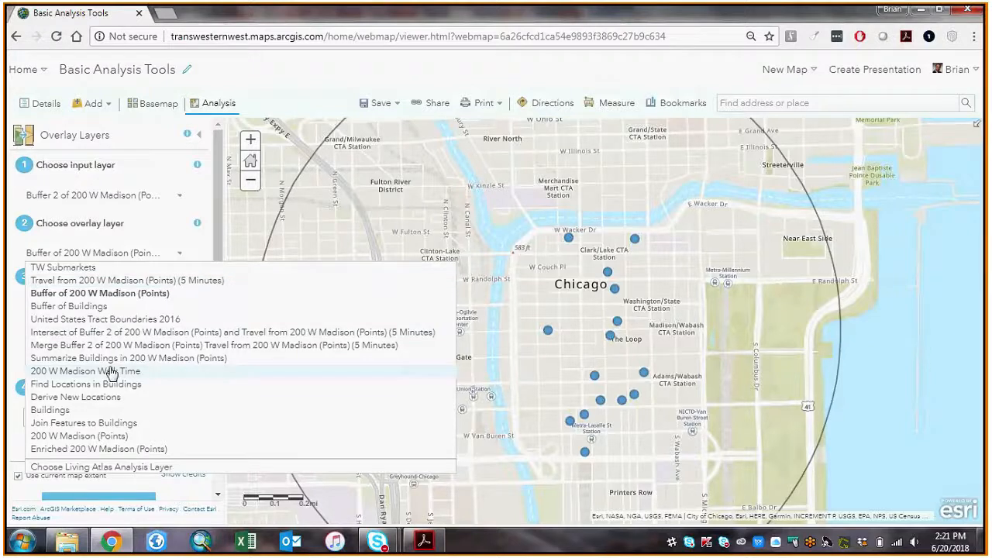
click(116, 282)
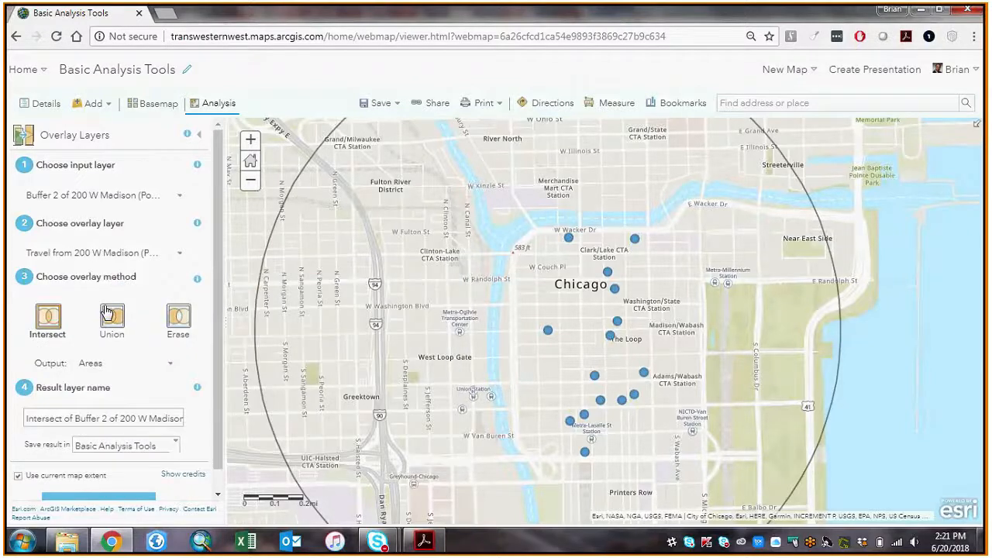
scroll(194, 387, down, 1)
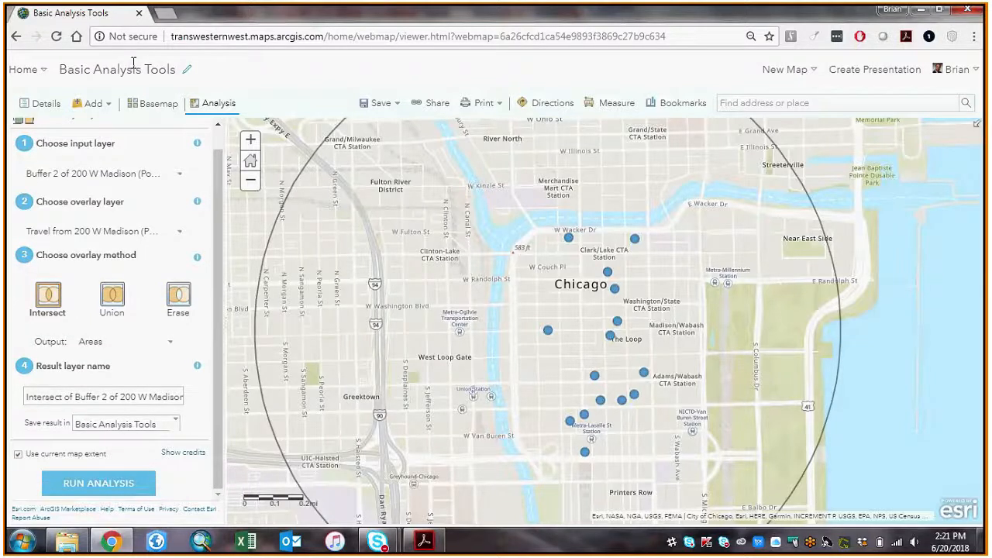
Step: Show only Buffer 2 of 200 W Madison (Points) and Travel from 200 W Madison (Points) (5 Minutes), hiding the building merge and summarize layers
click(40, 103)
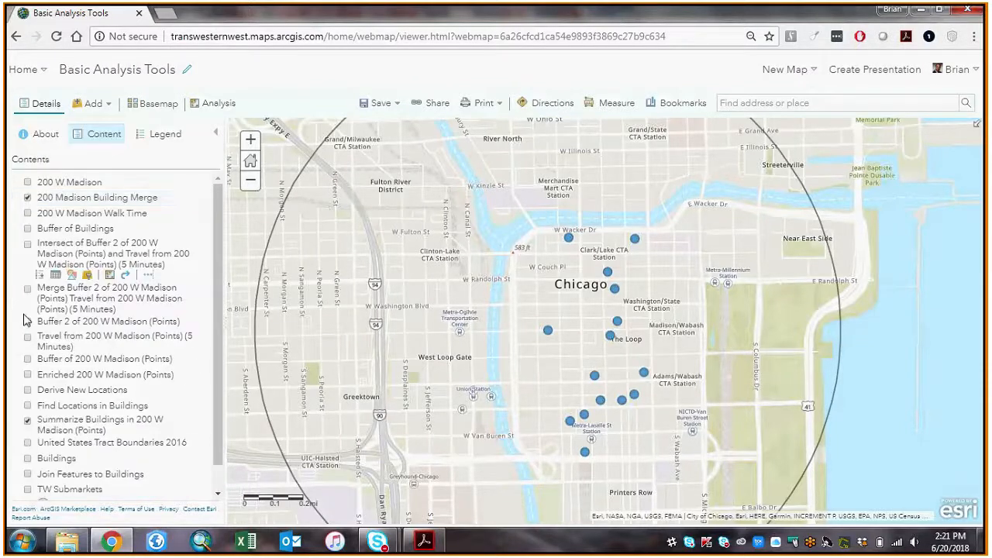
click(28, 199)
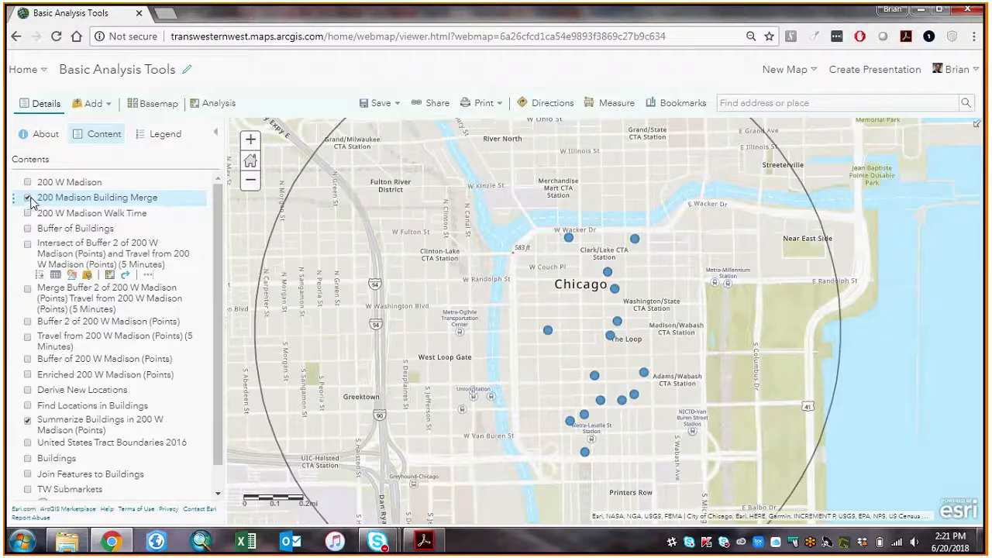
click(27, 421)
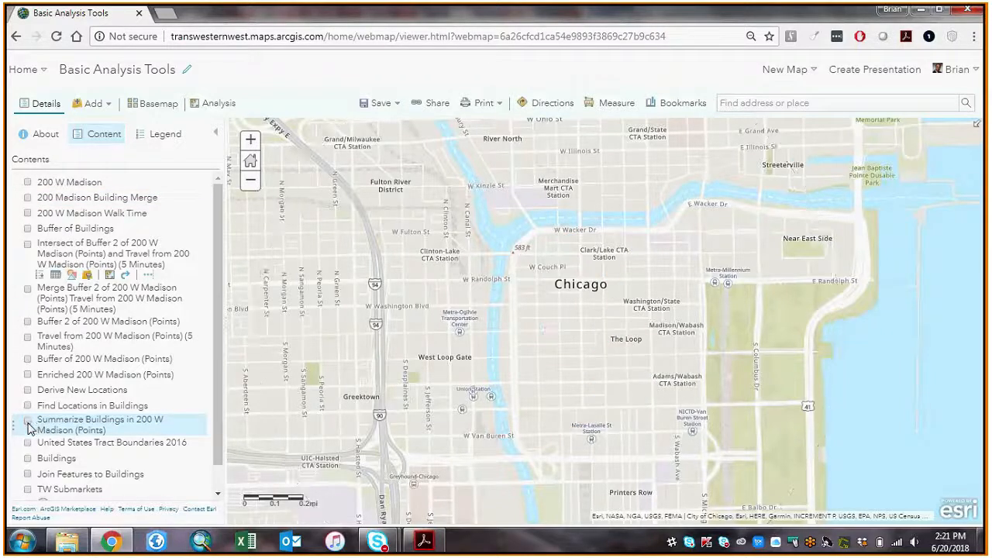
click(28, 321)
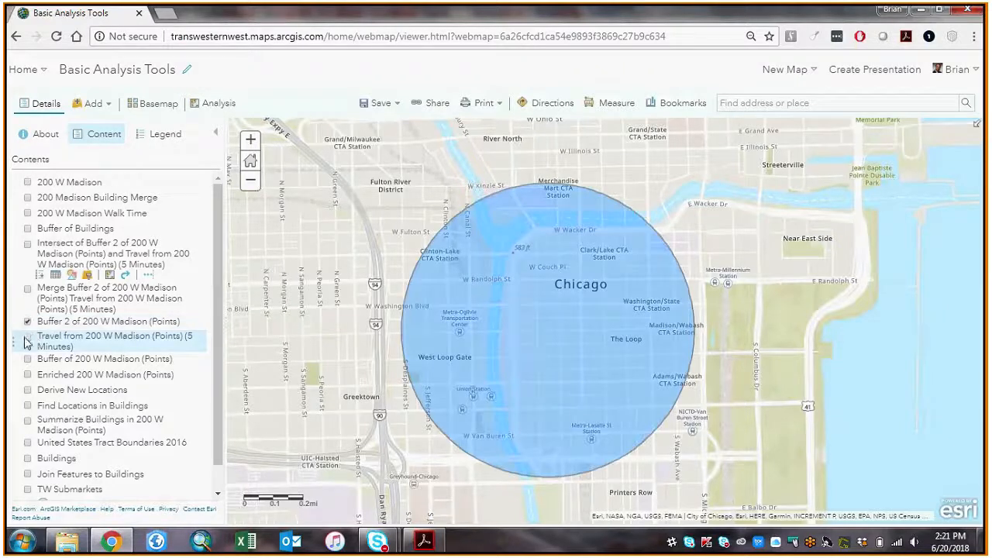
click(28, 339)
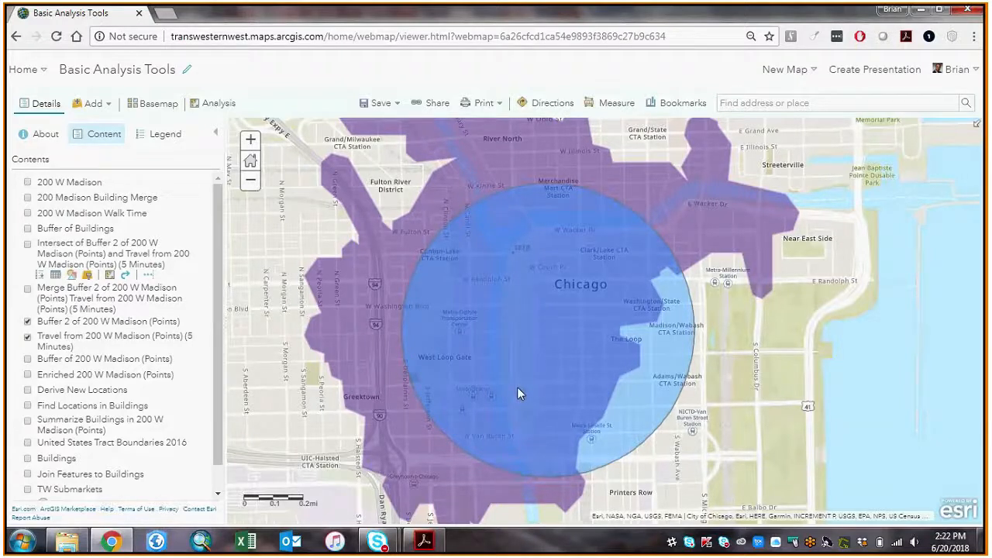
Step: Set up Overlay Layers to intersect Buffer 2 of 200 W Madison (Points) with Travel from 200 W Madison (Points) (5 Minutes), keeping Areas as output
click(210, 103)
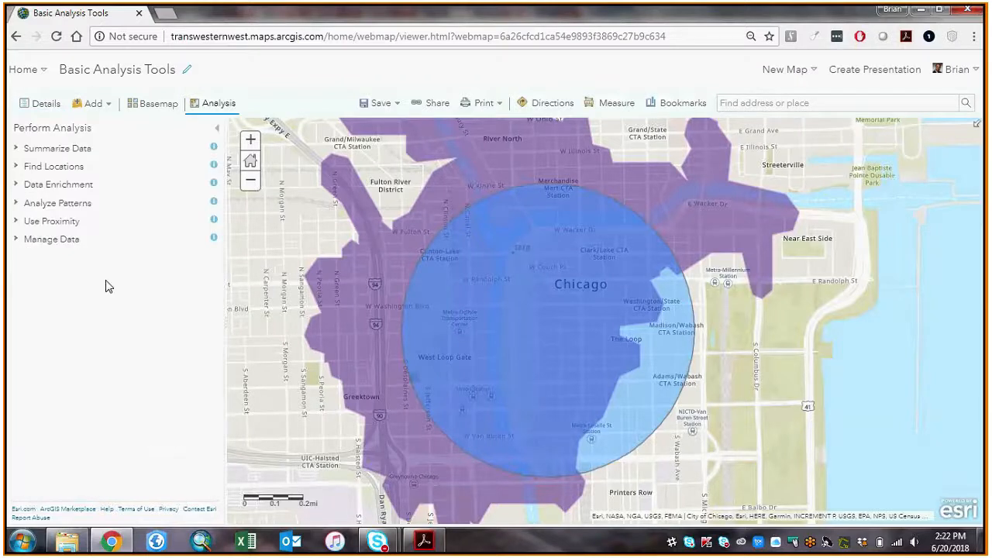
click(55, 239)
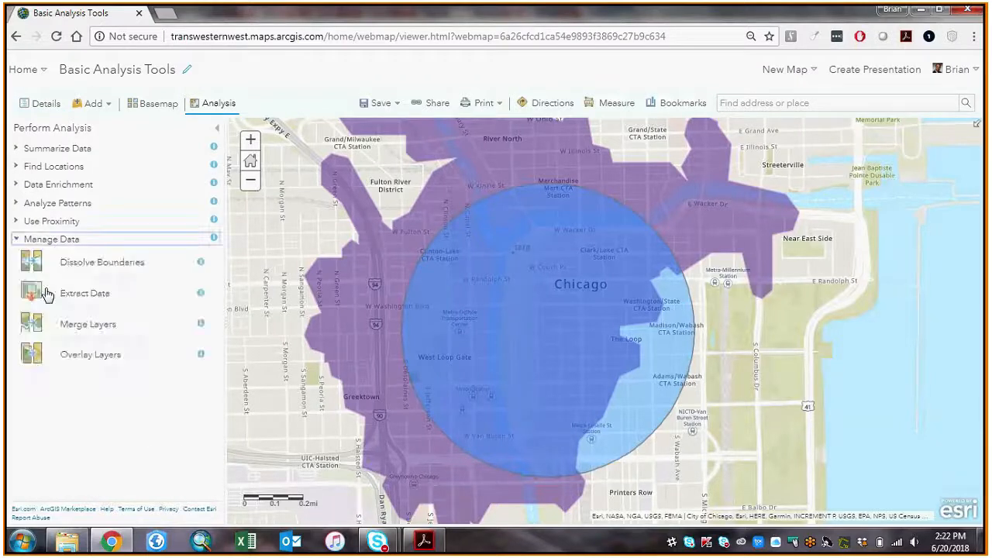
click(73, 355)
click(90, 196)
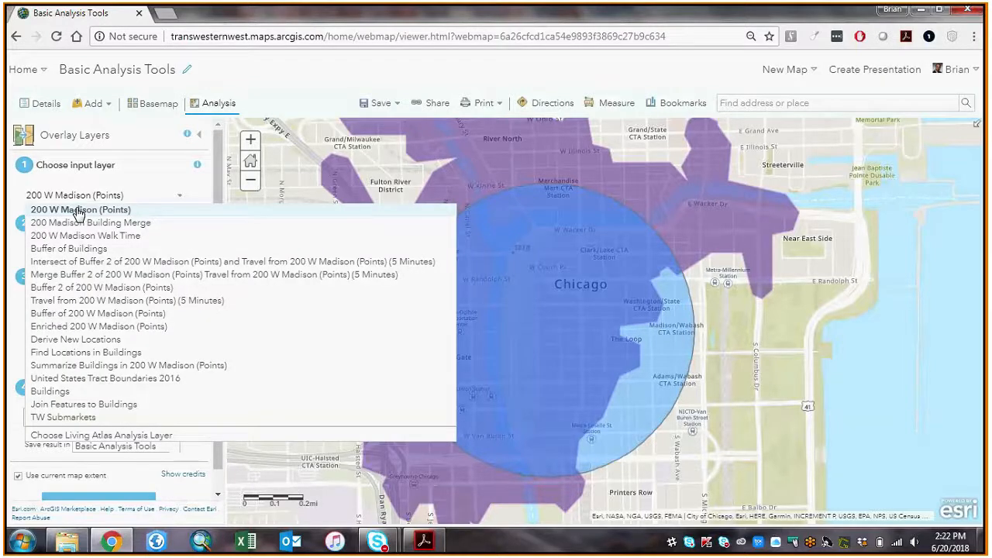
click(77, 287)
click(66, 254)
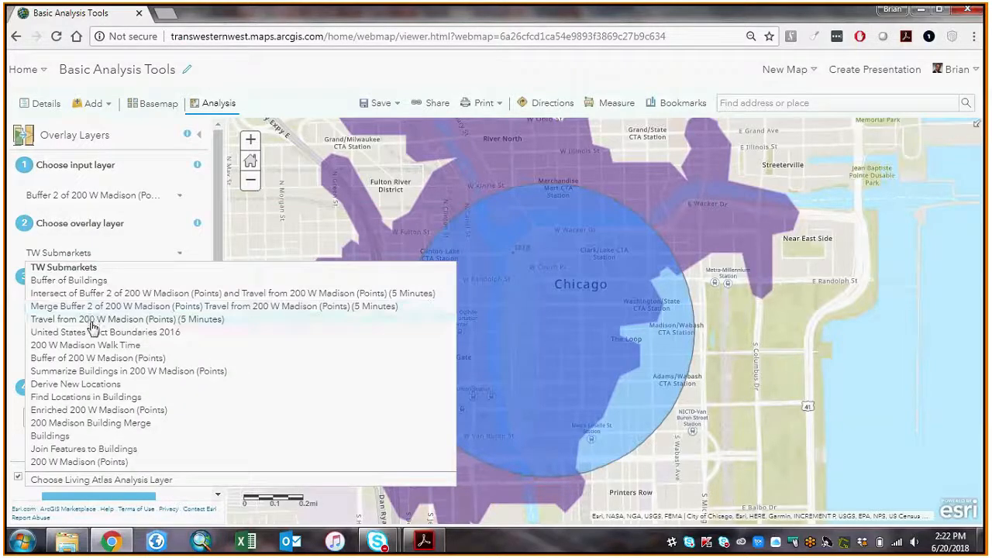
click(90, 320)
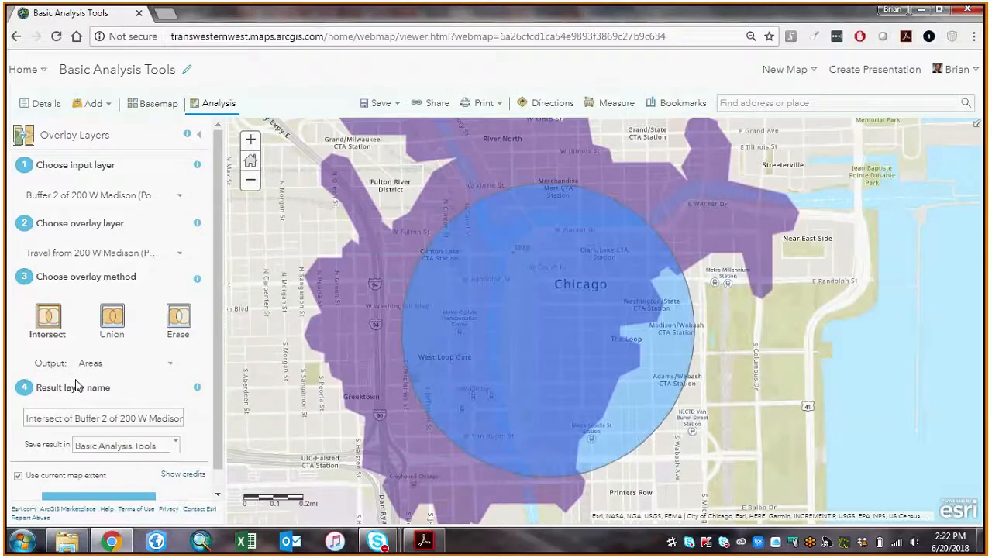
click(141, 368)
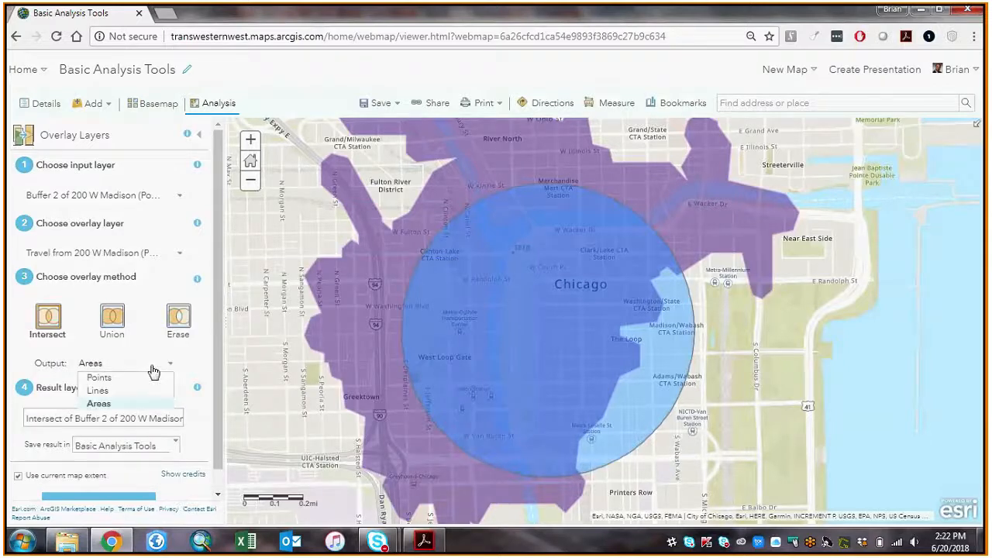
click(30, 344)
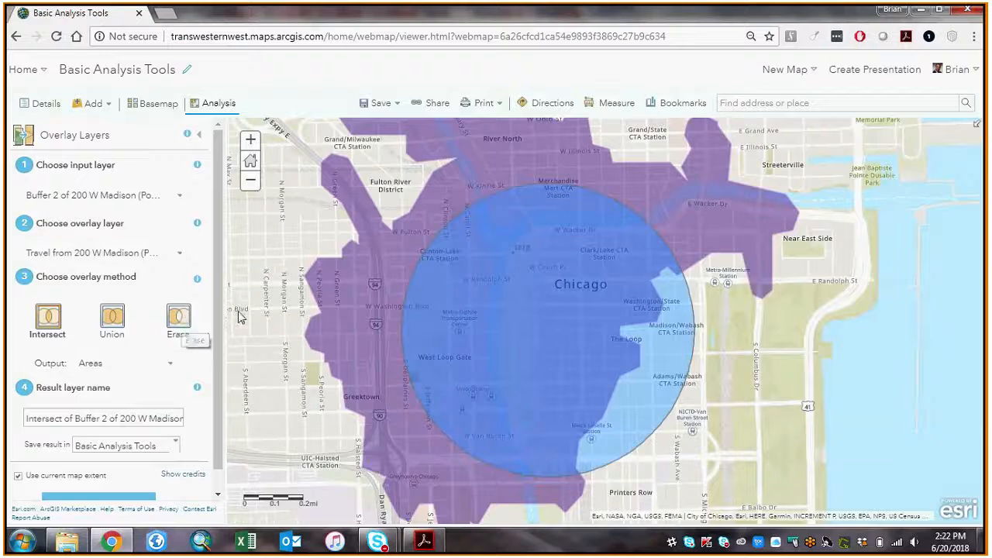
Step: Name the overlay result layer Buffer Walktime Intersect and run the analysis
drag(216, 353, 216, 378)
drag(65, 397, 298, 408)
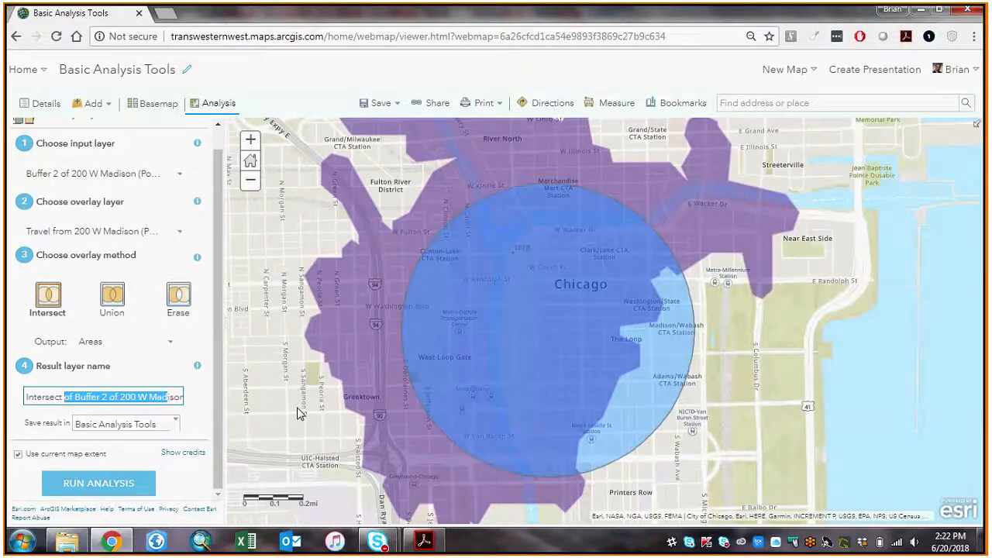
key(BackSpace)
key(BackSpace)
key(BackSpace)
key(BackSpace)
key(BackSpace)
key(BackSpace)
key(BackSpace)
key(BackSpace)
key(BackSpace)
key(BackSpace)
key(BackSpace)
text(Buffer Walk)
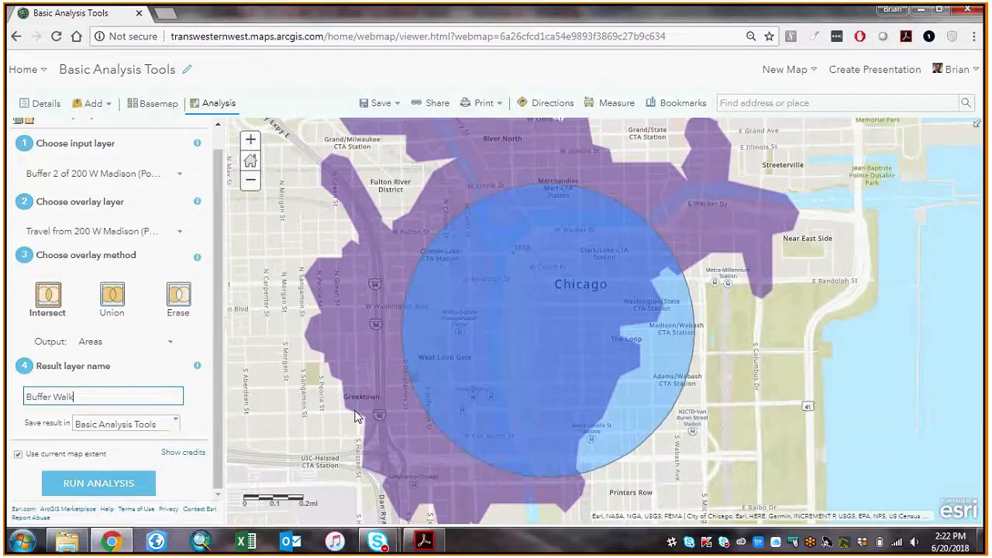
text(time Intersect)
click(115, 486)
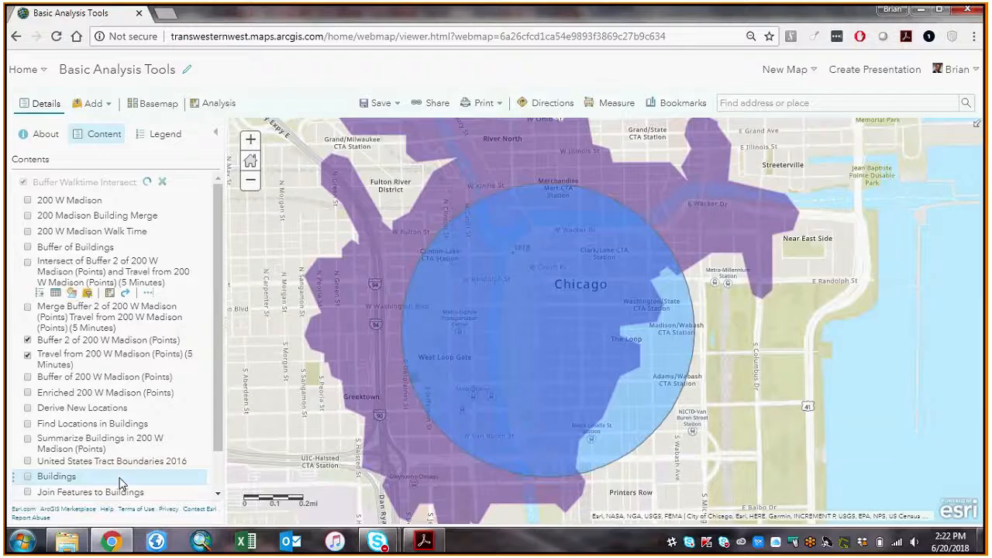
click(414, 517)
click(650, 20)
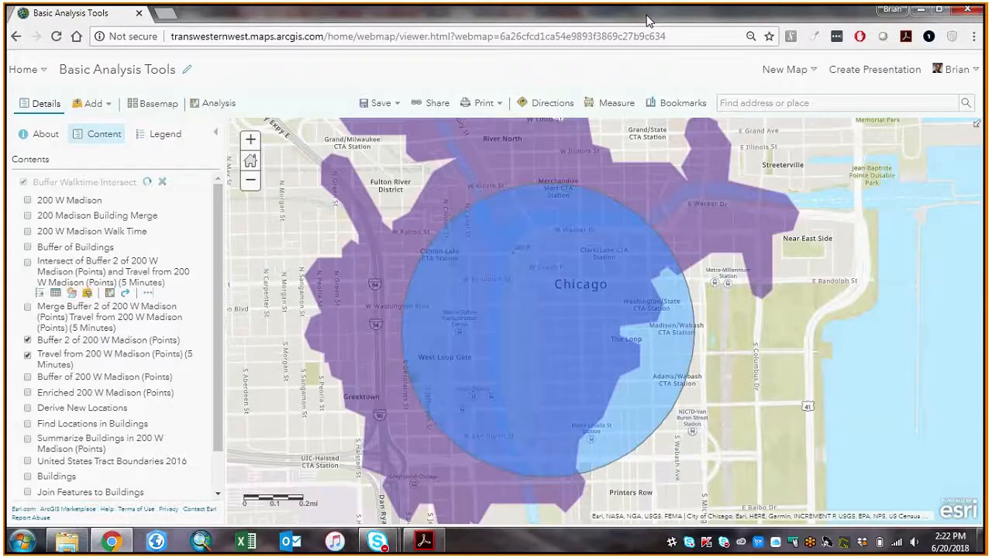
Step: Browse the Analyze Patterns, Data Enrichment and Find Locations tools, and view the Create Viewshed settings before returning to the tool list
click(210, 104)
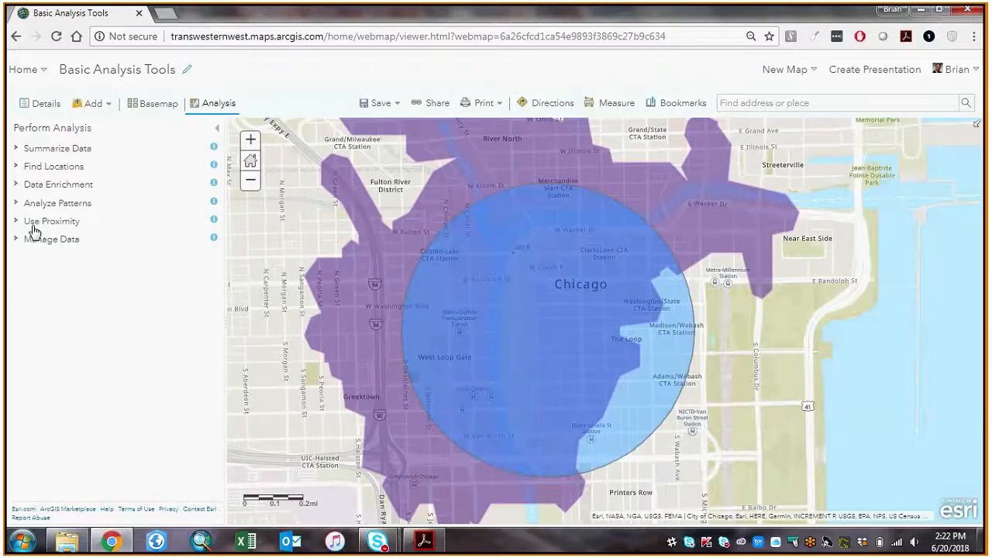
click(81, 203)
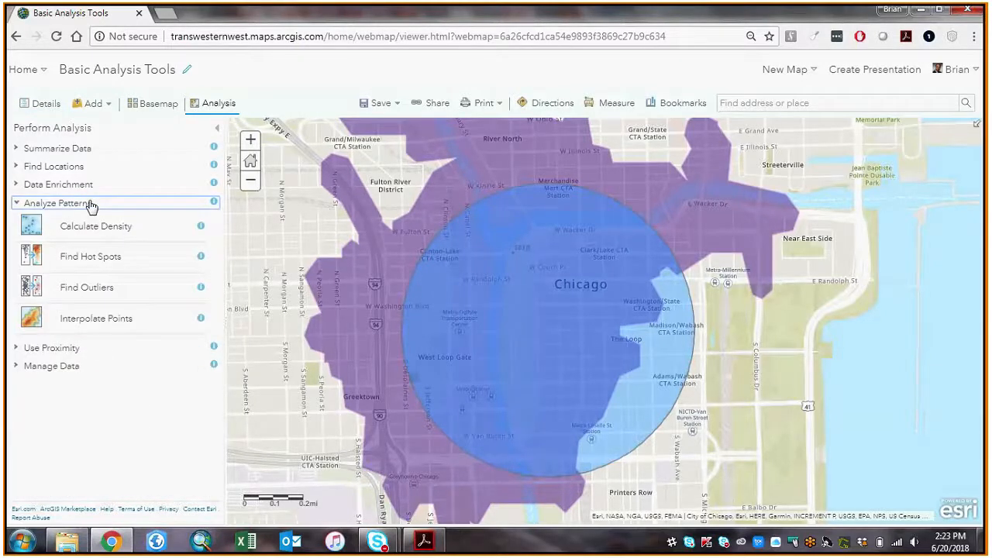
click(89, 184)
click(87, 169)
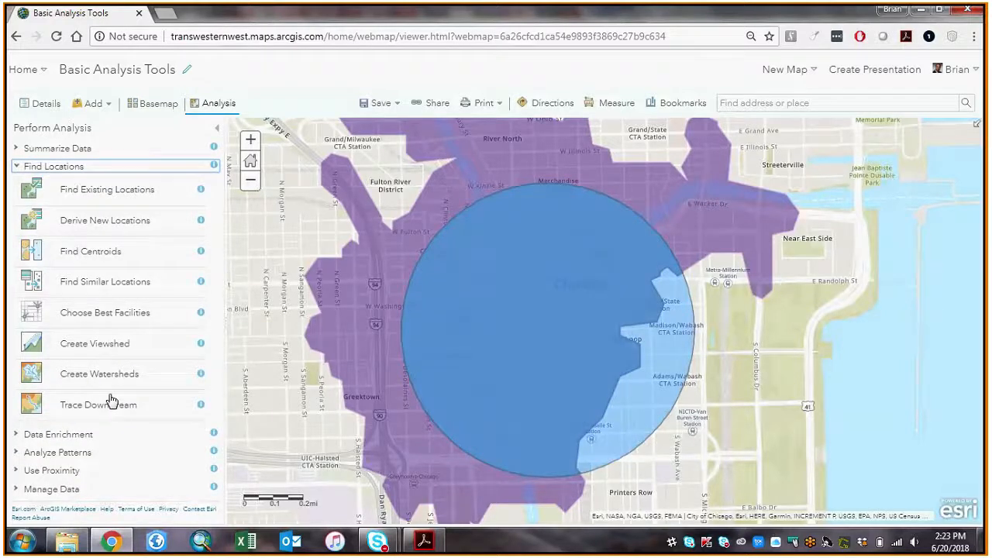
click(114, 343)
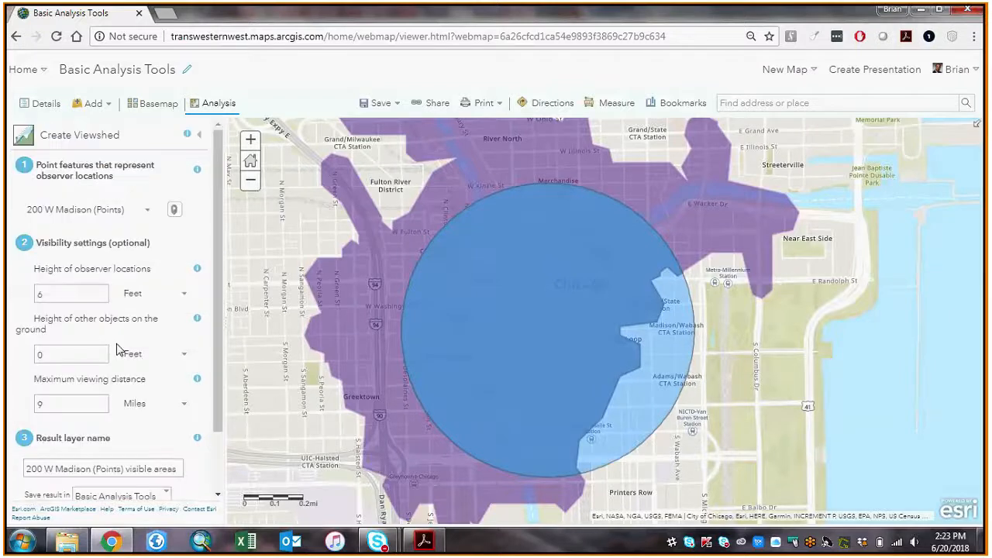
click(199, 138)
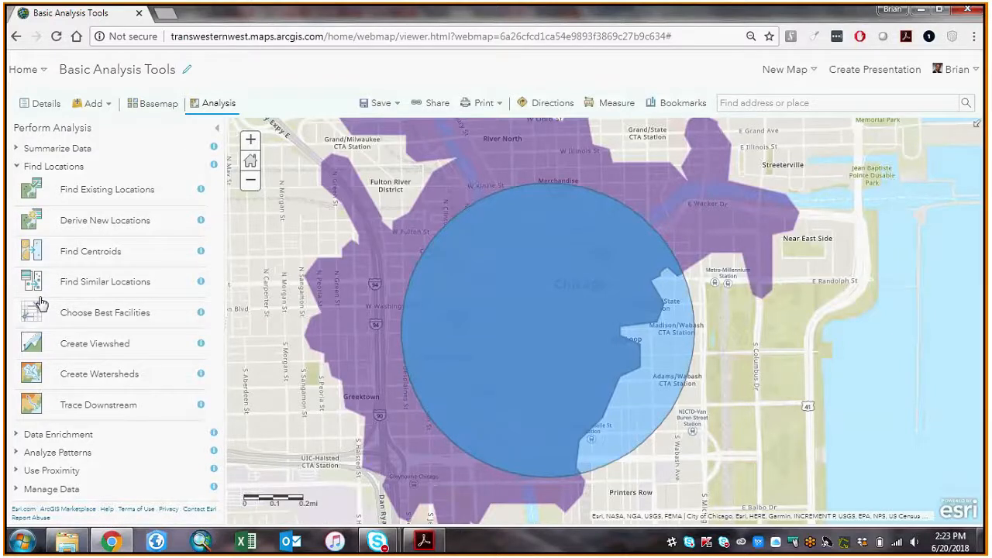
Step: Hide Travel from 200 W Madison (Points) (5 Minutes) and Buffer 2 of 200 W Madison (Points), leaving only Buffer Walktime Intersect shown
click(57, 148)
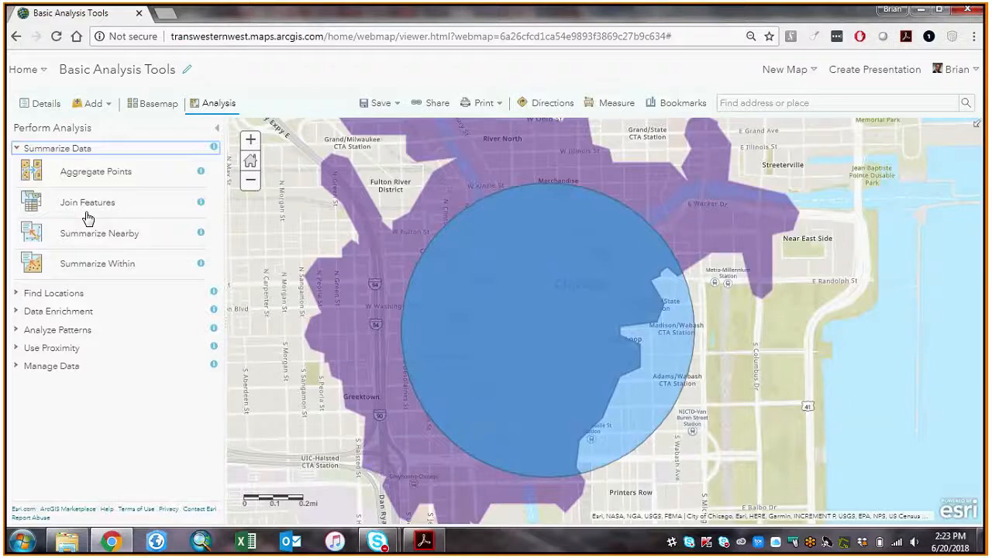
click(37, 103)
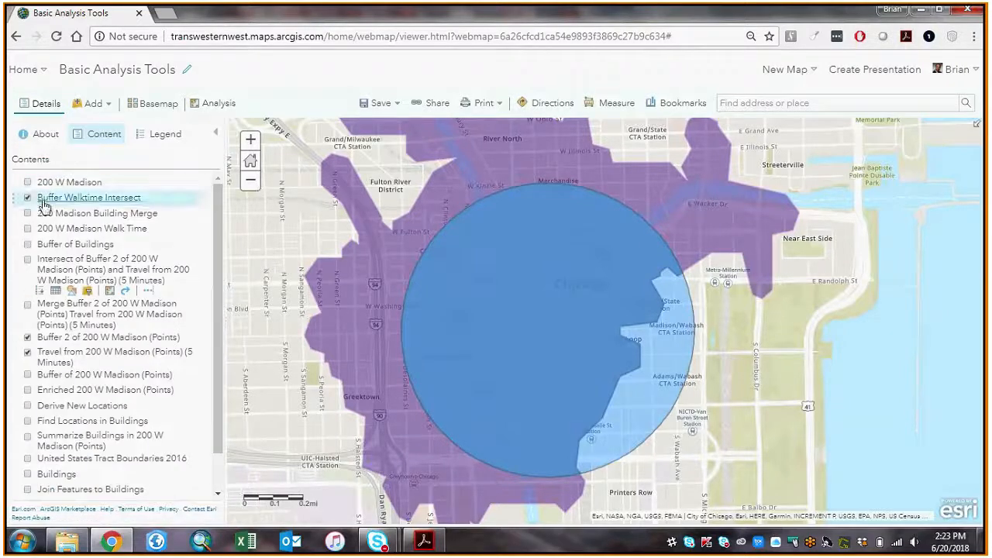
click(28, 353)
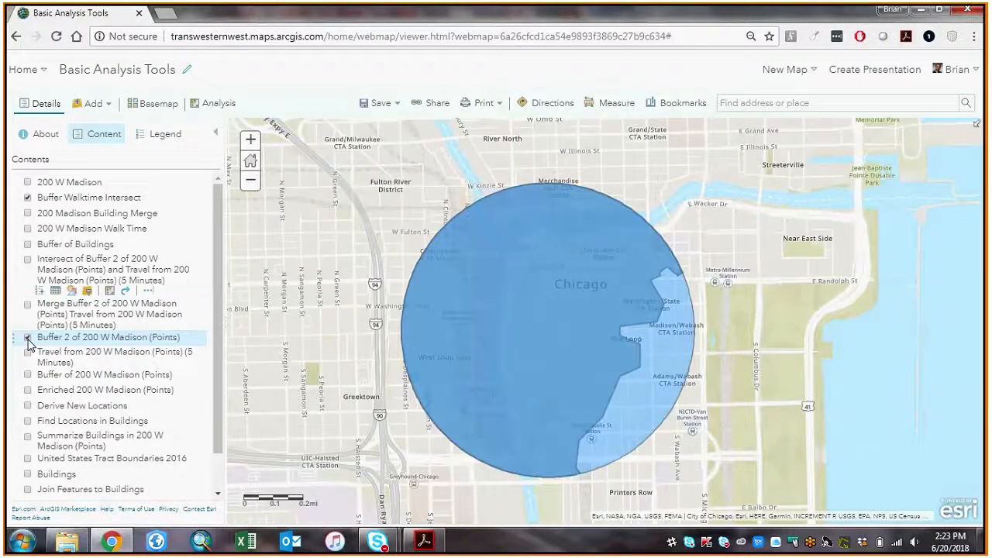
click(28, 338)
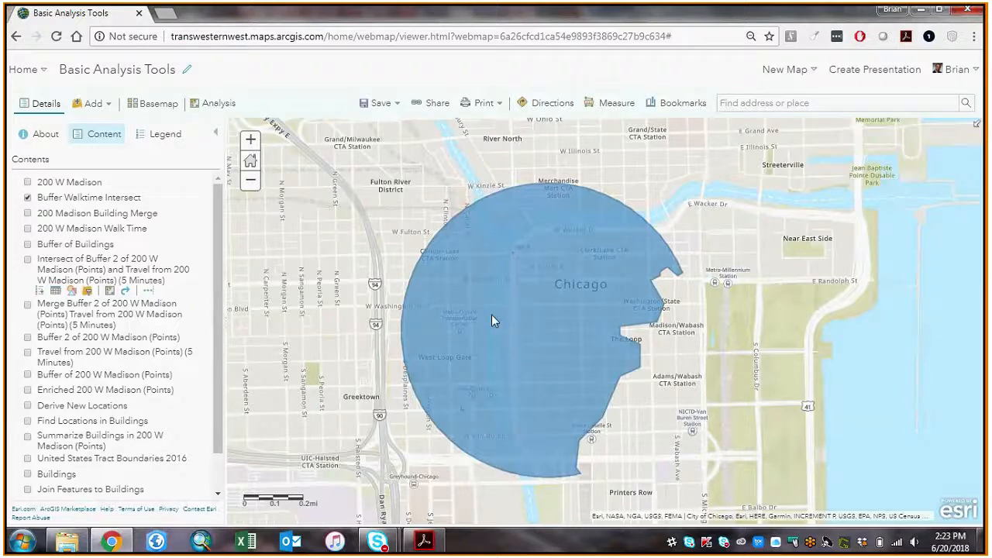
Step: Review the map's full list of source and analysis result layers, from 200 W Madison down to the Topographic basemap
scroll(89, 314, down, 1)
scroll(89, 321, up, 1)
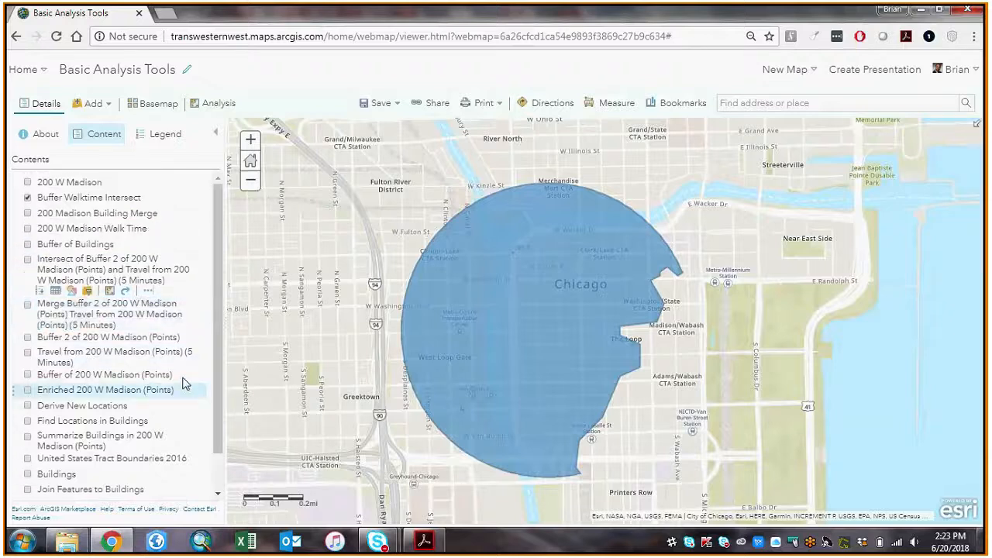
scroll(132, 377, down, 2)
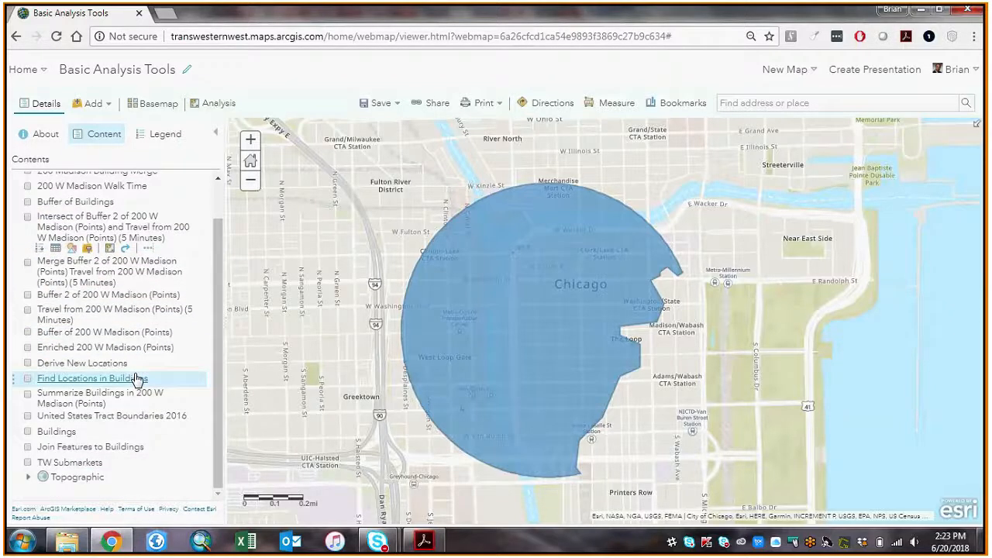
scroll(132, 364, up, 2)
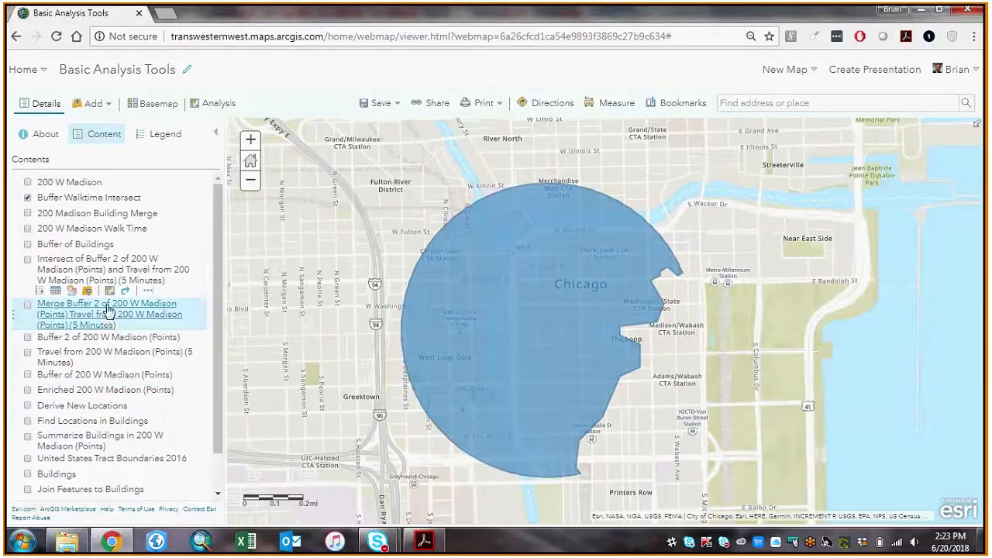
scroll(108, 314, down, 2)
scroll(103, 351, up, 1)
scroll(99, 352, up, 1)
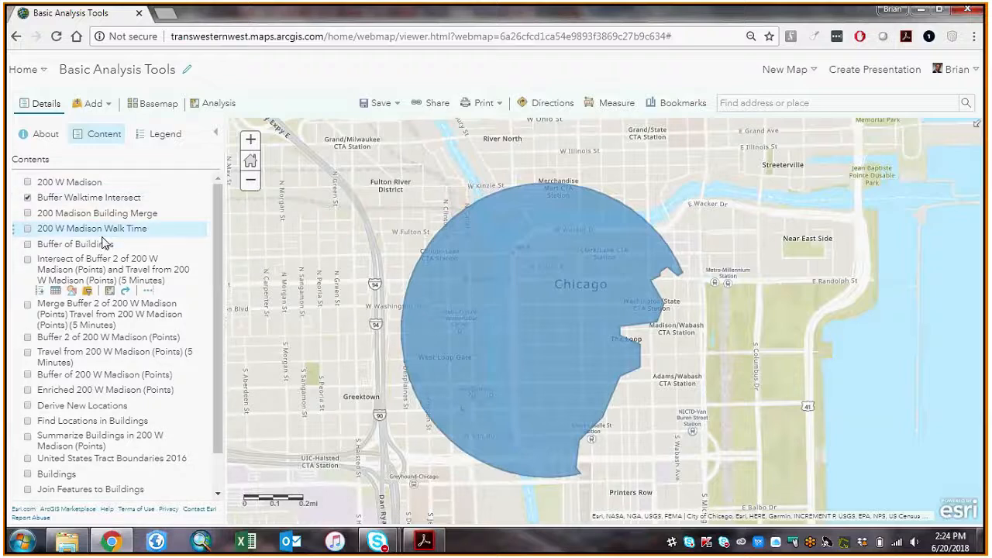
scroll(126, 353, down, 2)
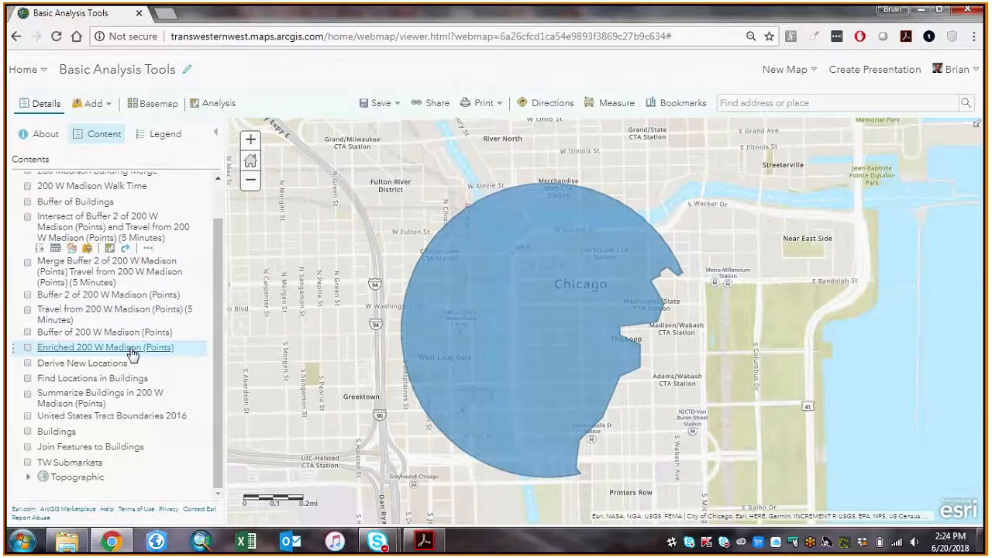
scroll(104, 288, up, 1)
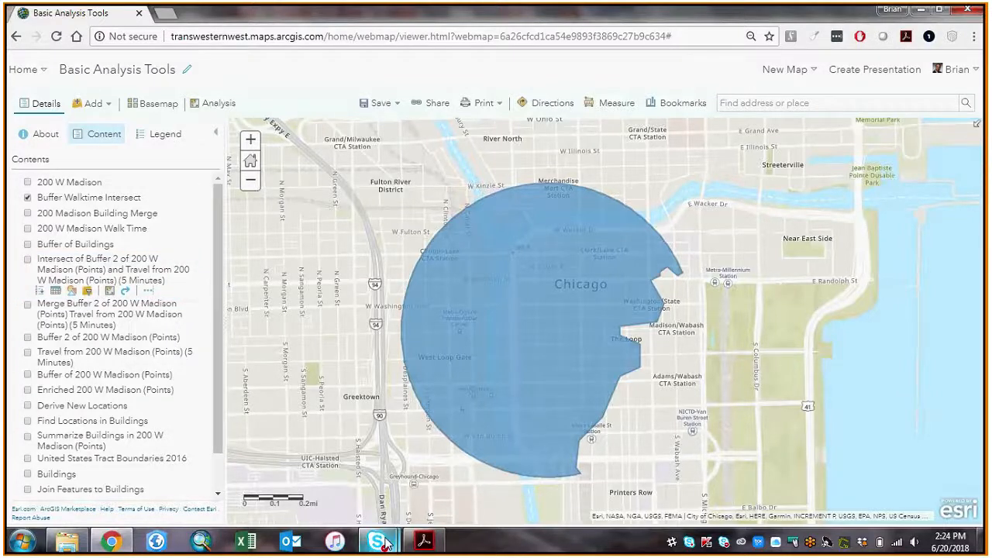
Step: Switch to the Basic Analysis Tools in ArcGIS Online meeting in Skype for Business and leave the call
mouse_move(385, 546)
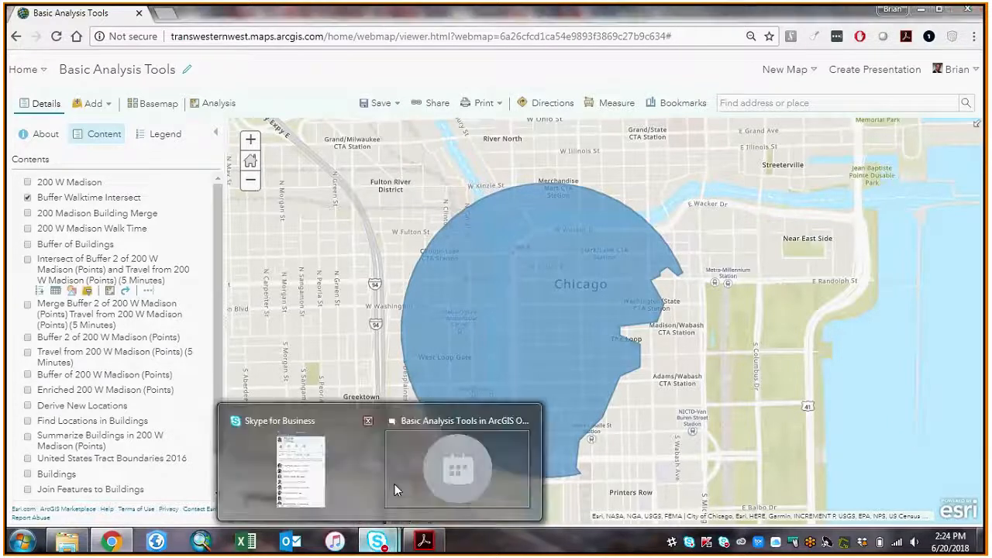
click(394, 483)
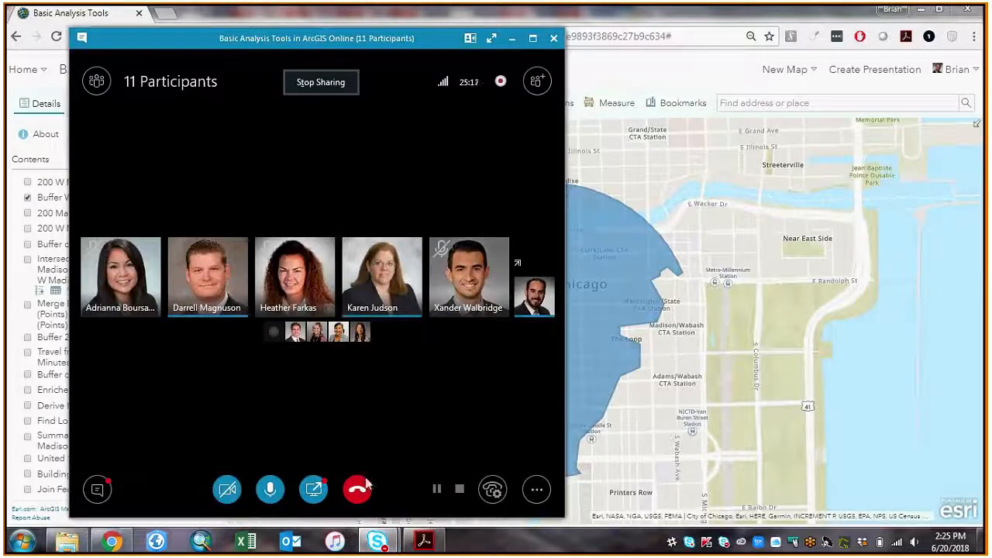
click(358, 489)
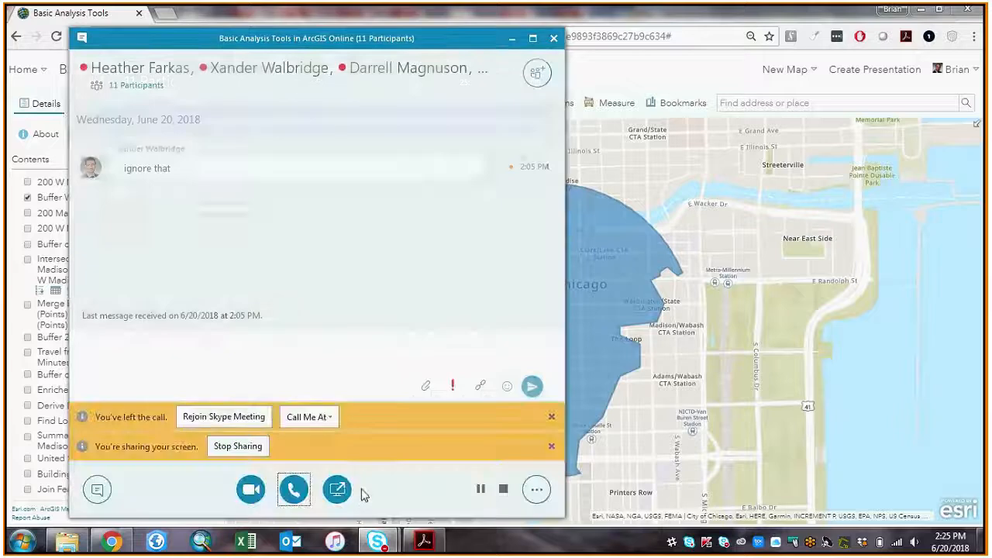